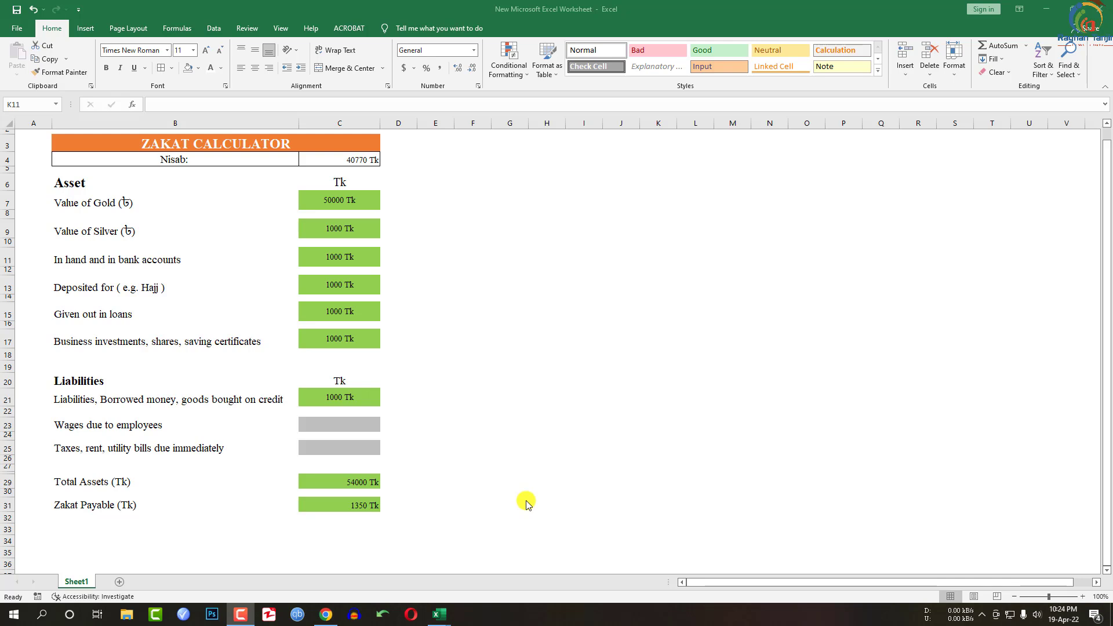
- From the 'zakat calculator bd' results, open the Islami Bank Foundation zakat calculator in a new tab
click(326, 614)
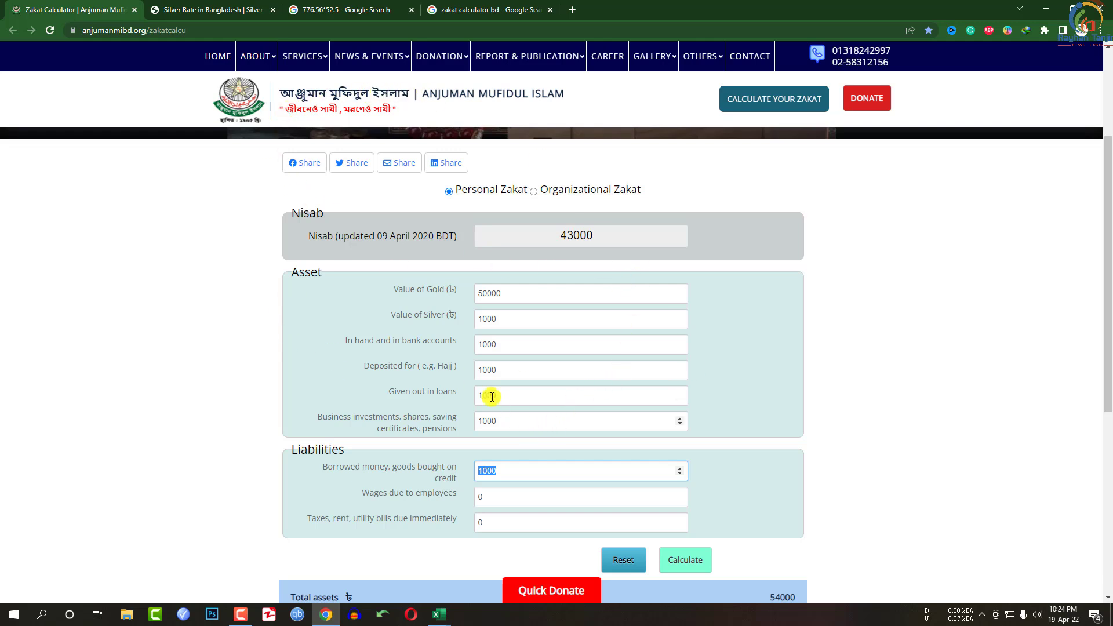
click(466, 6)
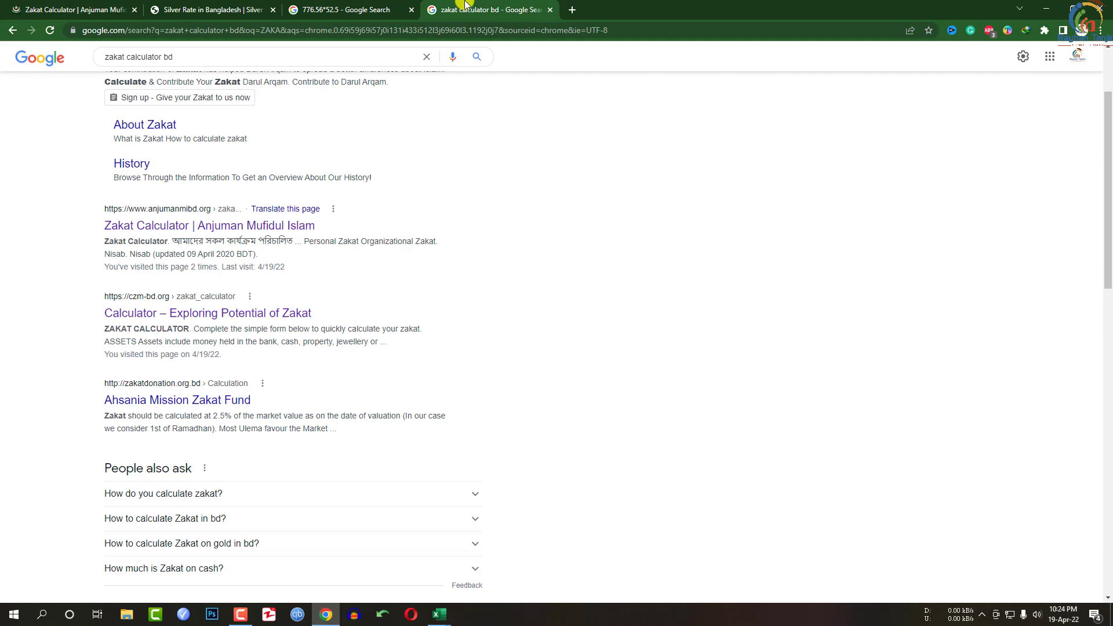
scroll(87, 231, down, 1)
scroll(213, 399, down, 6)
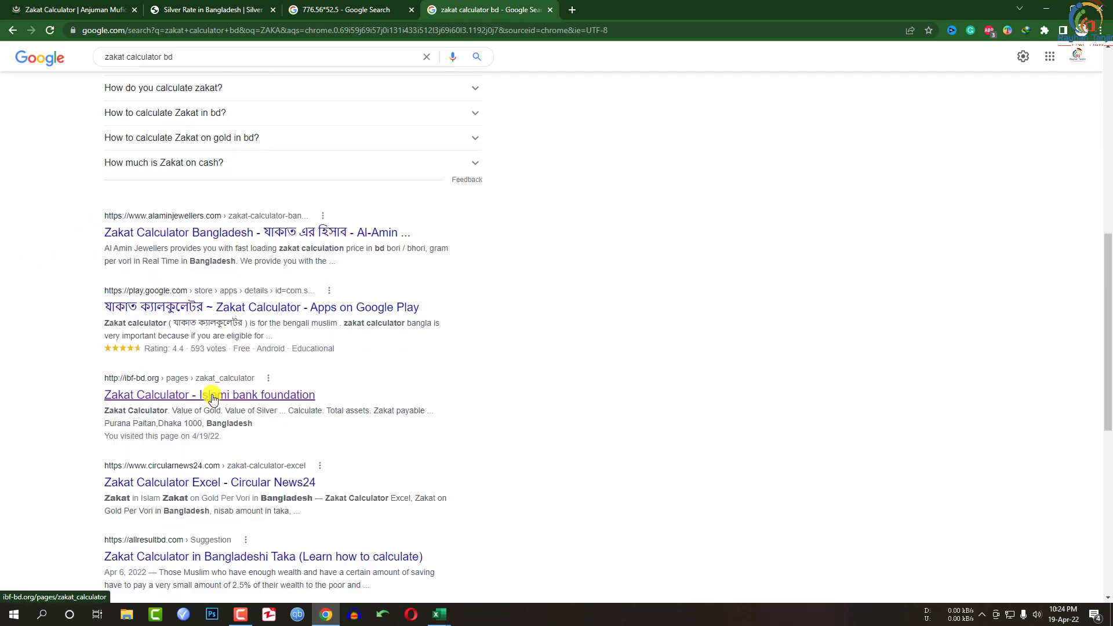
middle_click(199, 404)
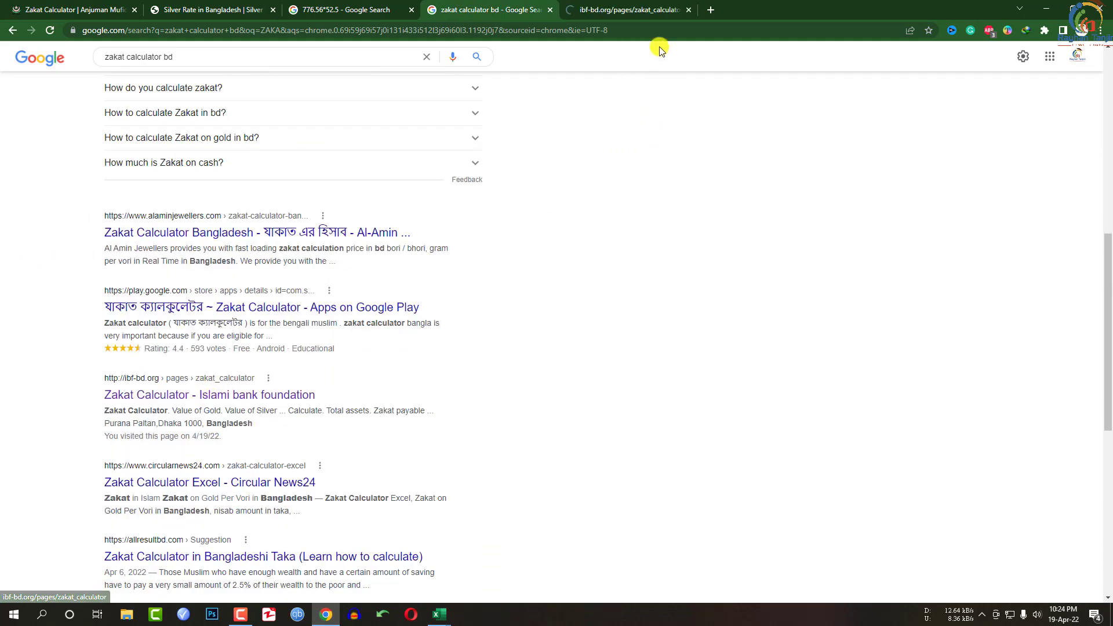
click(634, 12)
scroll(462, 209, down, 2)
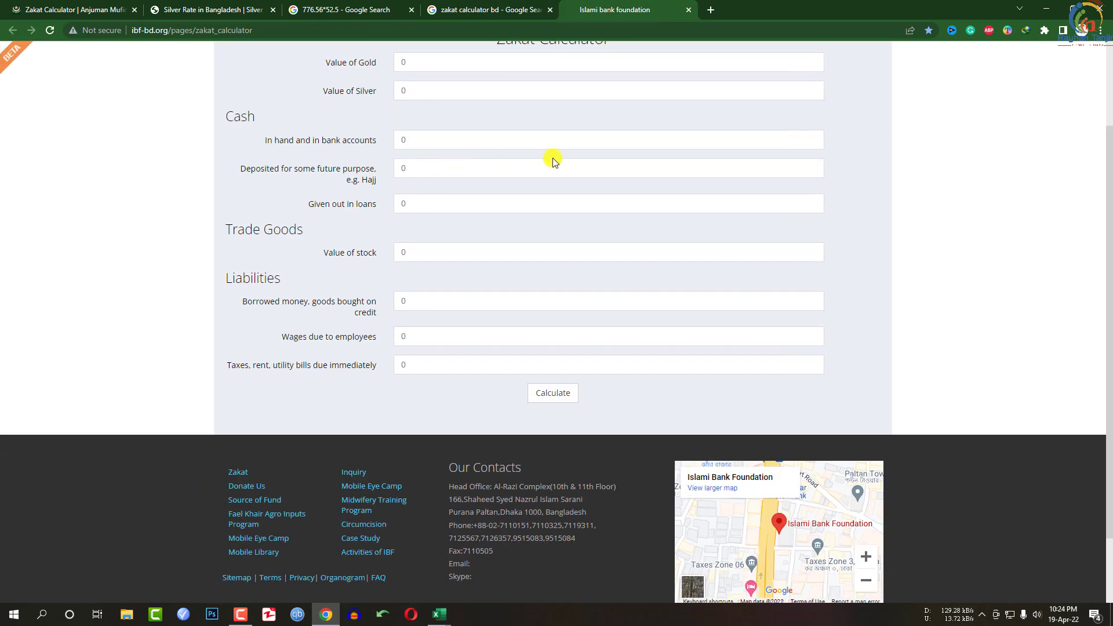
scroll(472, 268, up, 2)
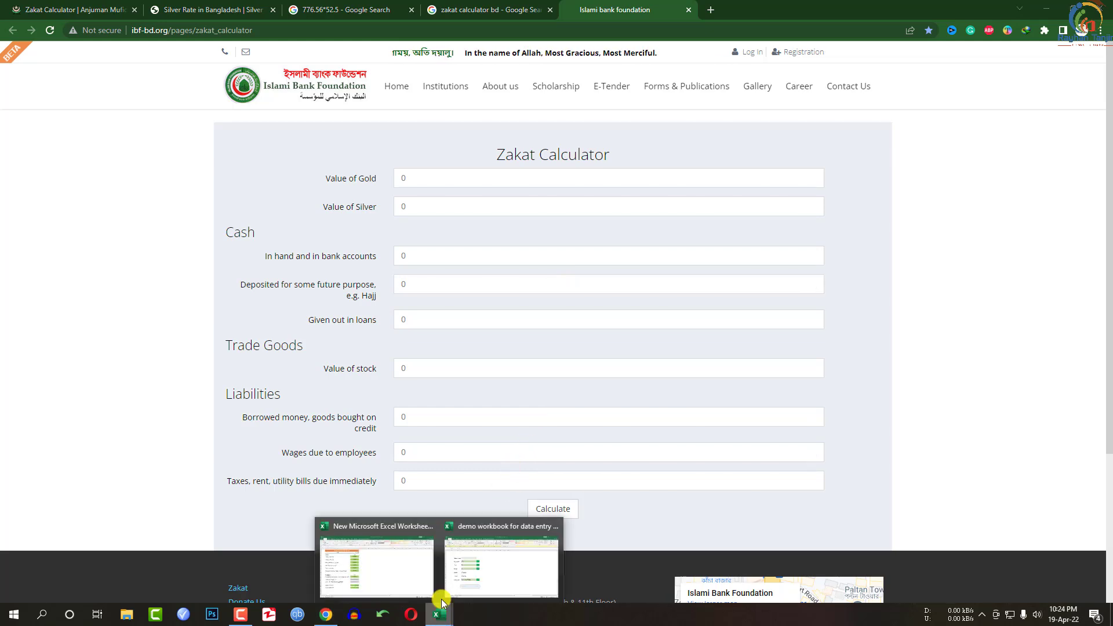
- Compare the Excel zakat sheet with the Anjuman Mufidul Islam calculator page
click(415, 572)
scroll(318, 211, down, 1)
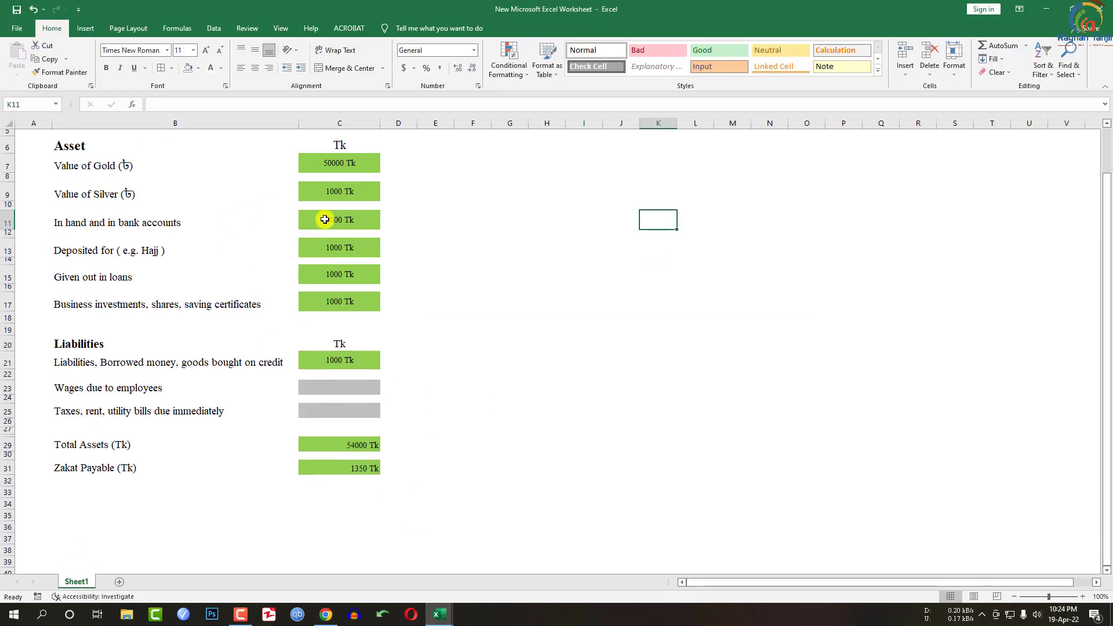
scroll(325, 217, up, 1)
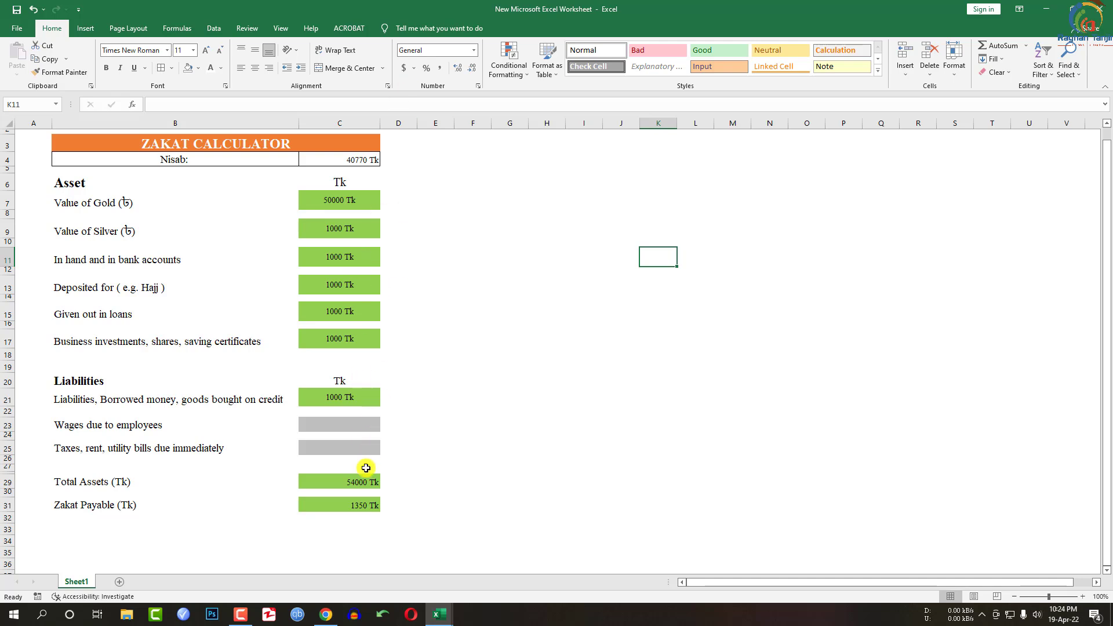
click(326, 614)
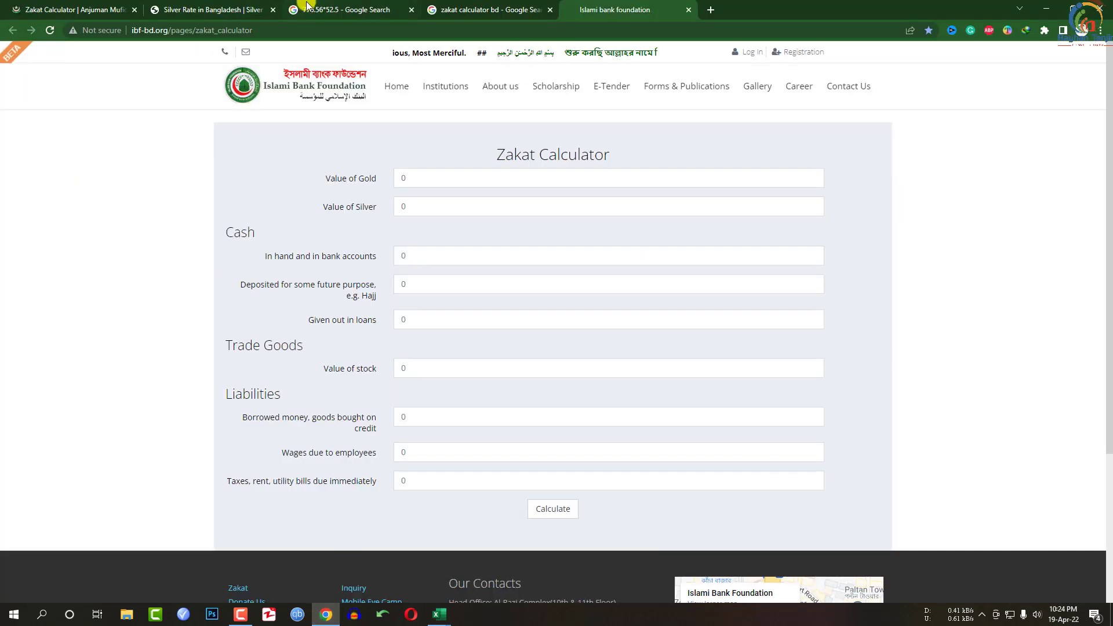
click(117, 10)
scroll(671, 251, down, 2)
scroll(529, 263, down, 1)
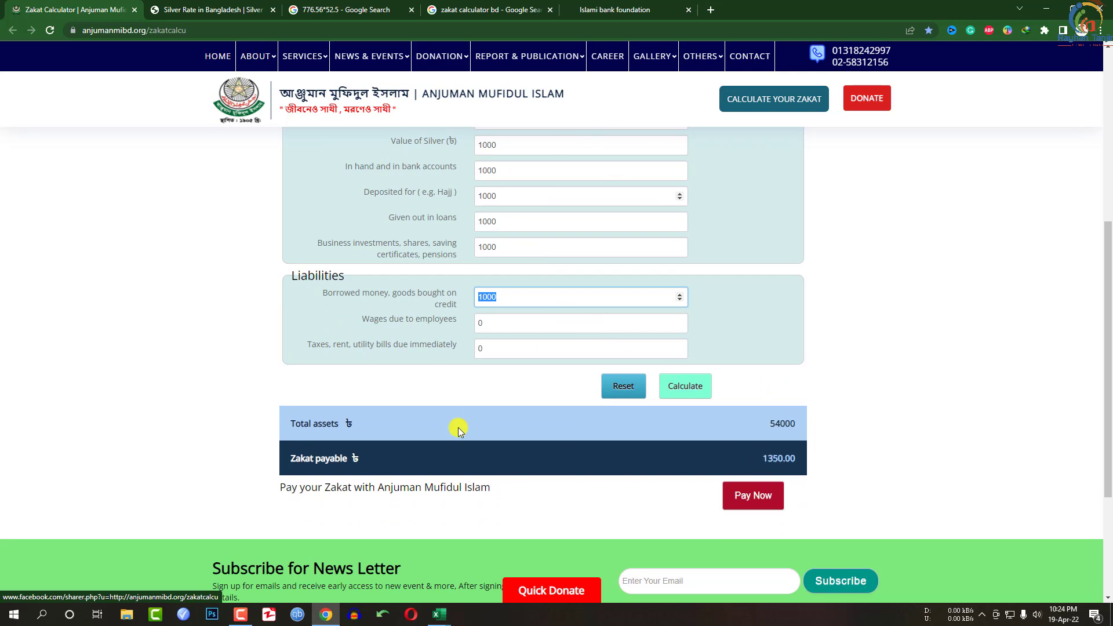
- Change the Value of Gold in Excel cell C7 to 100
mouse_move(440, 615)
click(416, 573)
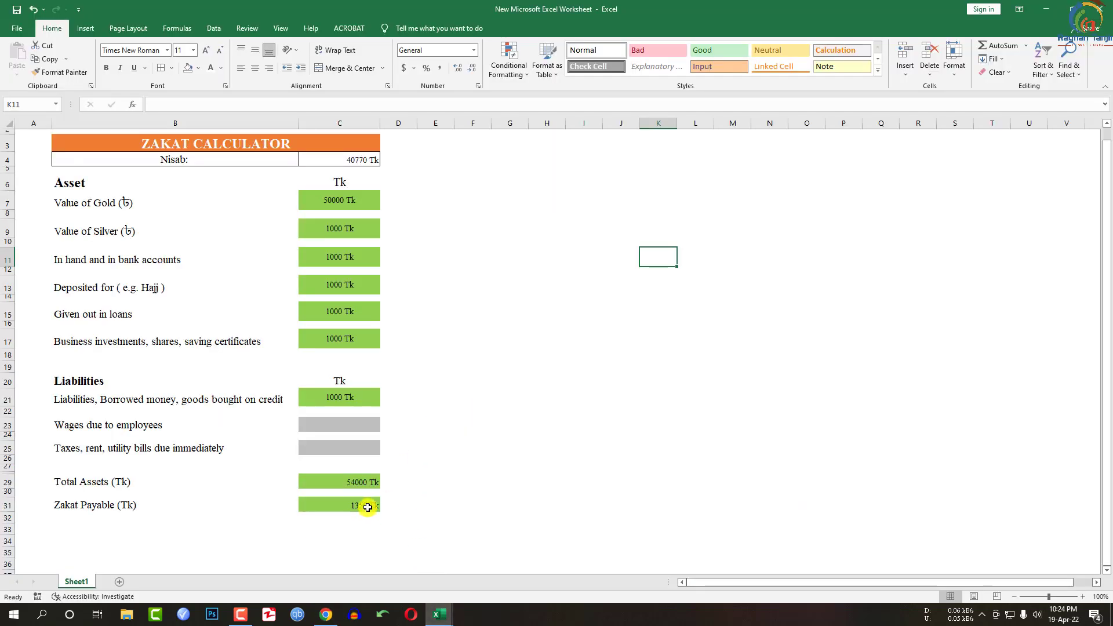
click(342, 206)
text(1)
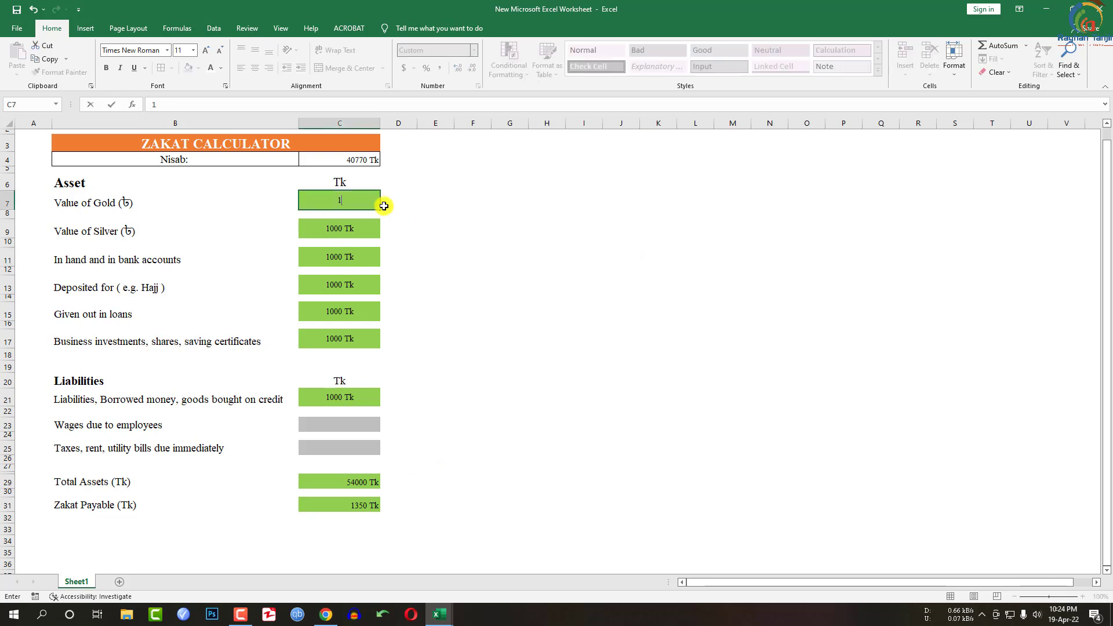
text(00)
click(437, 234)
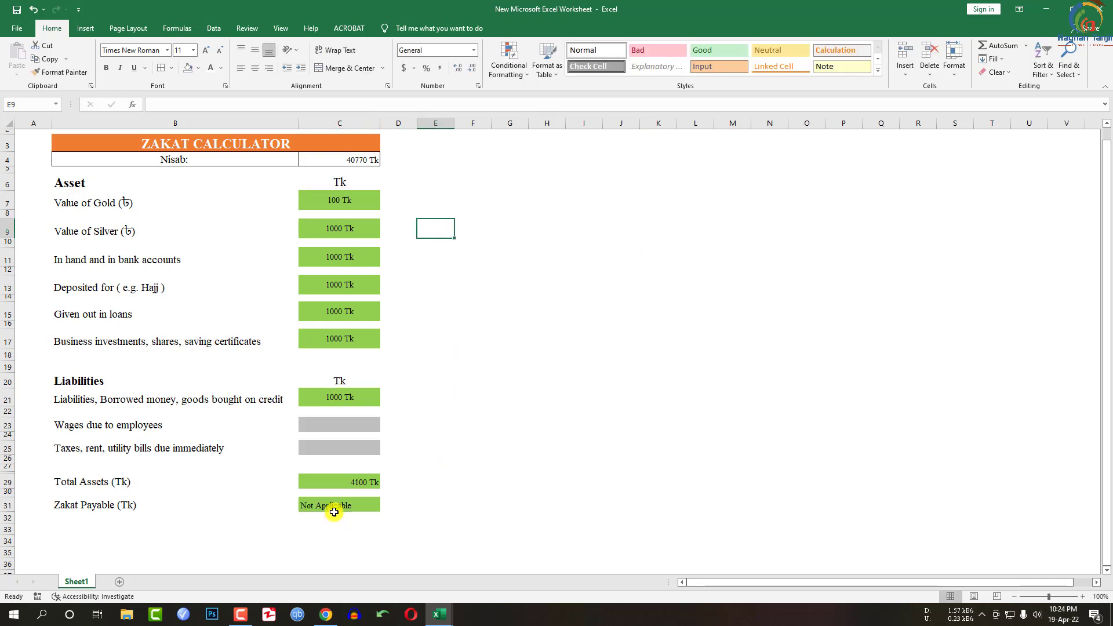
- Enter 100 as gold in the Anjuman calculator and recalculate, giving 4100 total and 0.00 zakat
click(326, 615)
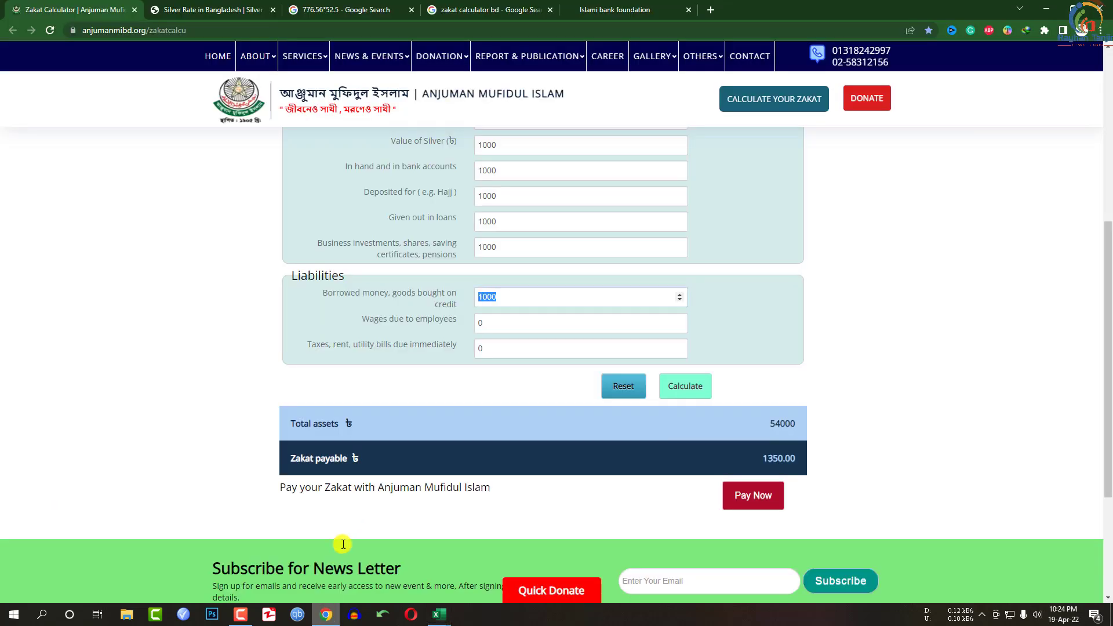
double_click(495, 149)
scroll(496, 148, up, 3)
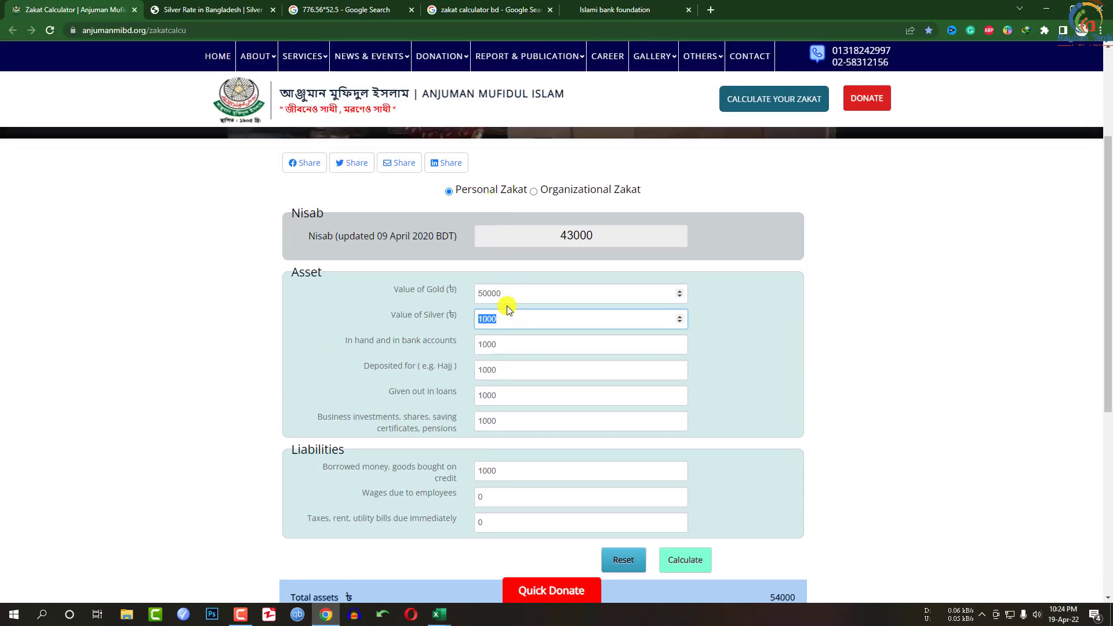
double_click(504, 293)
text(100)
scroll(638, 342, down, 2)
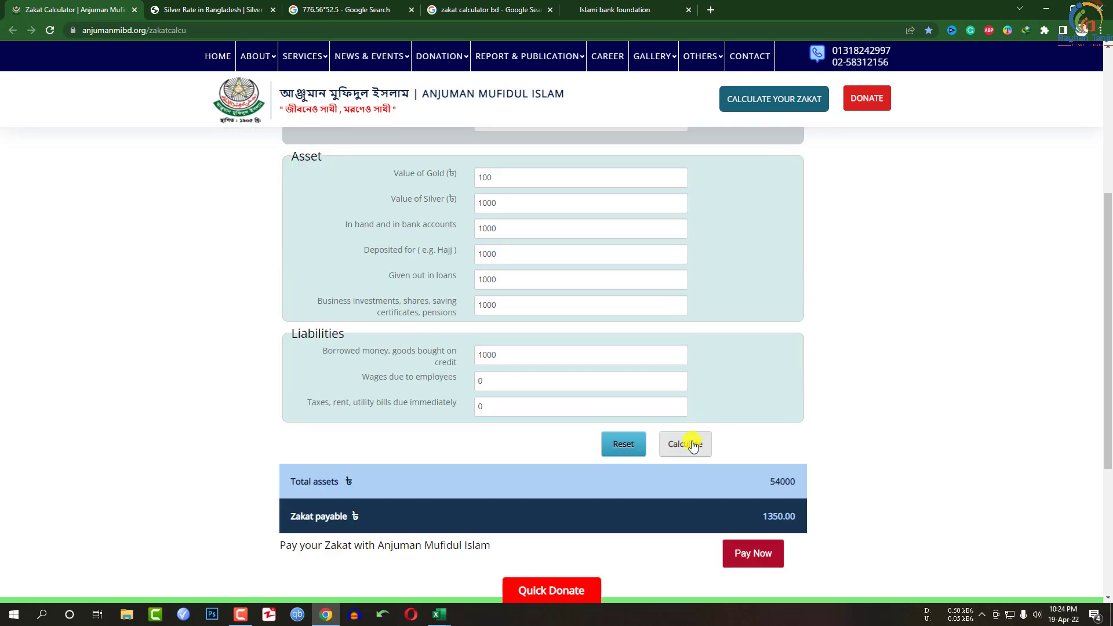
click(690, 444)
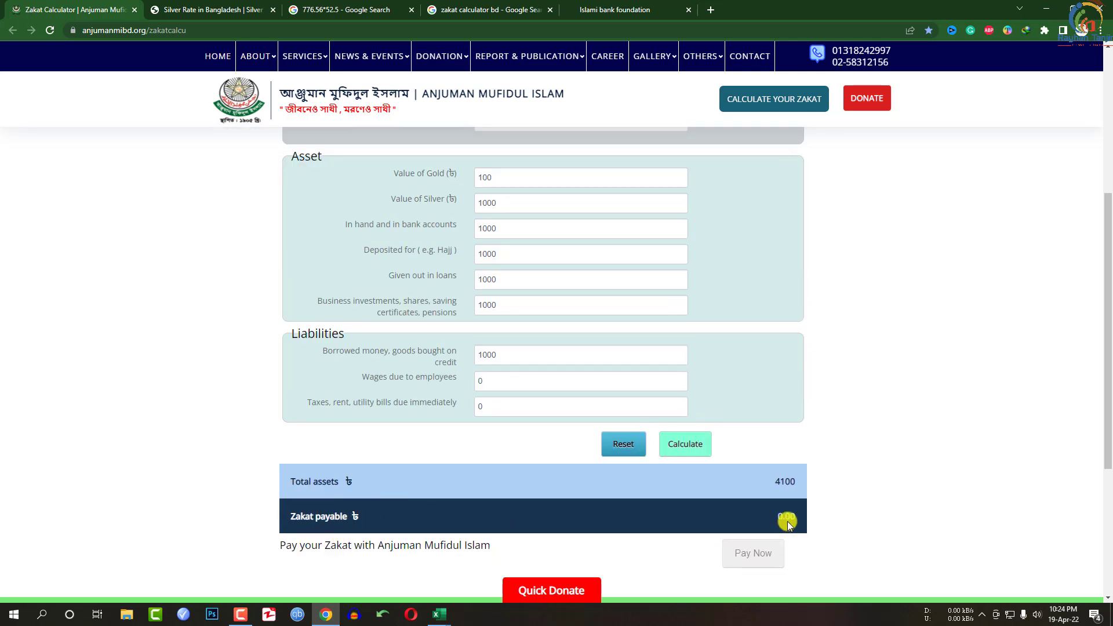
scroll(400, 293, up, 1)
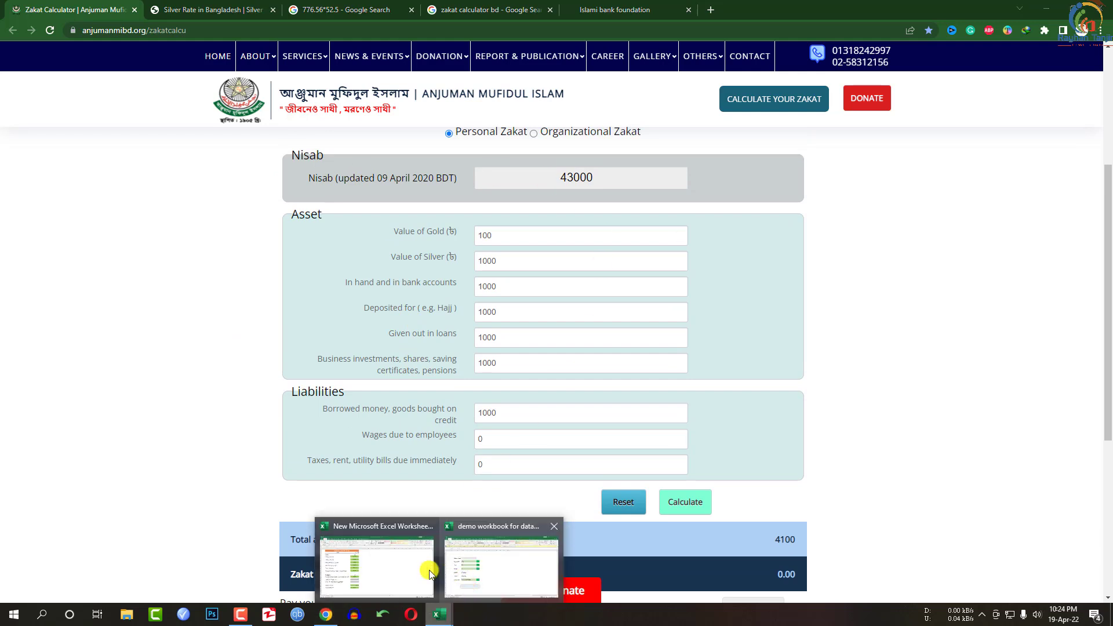
click(429, 551)
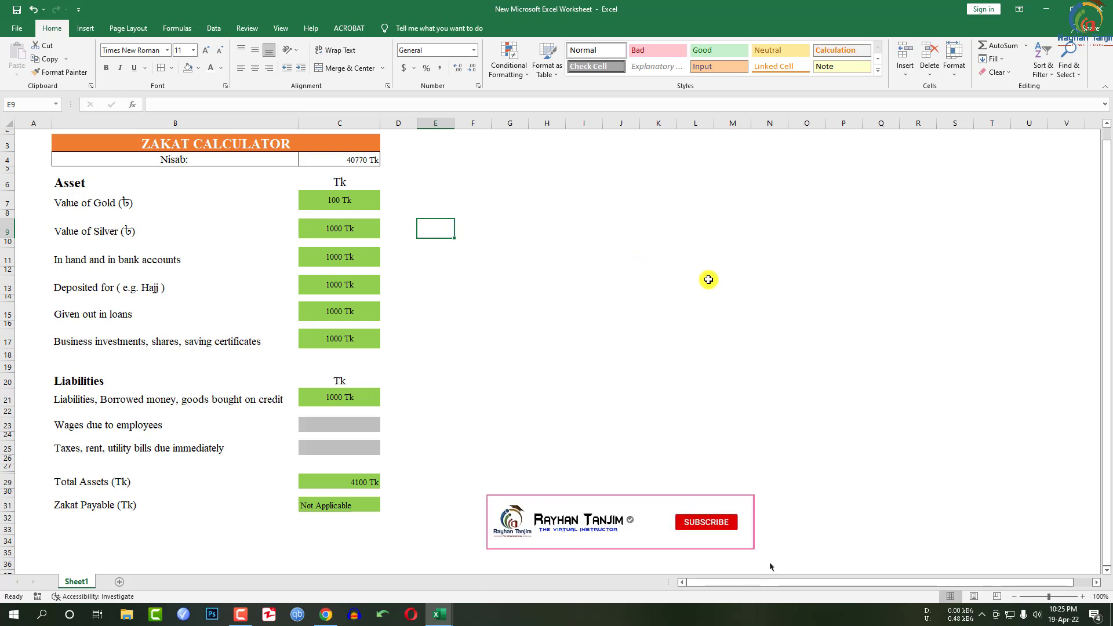
click(326, 614)
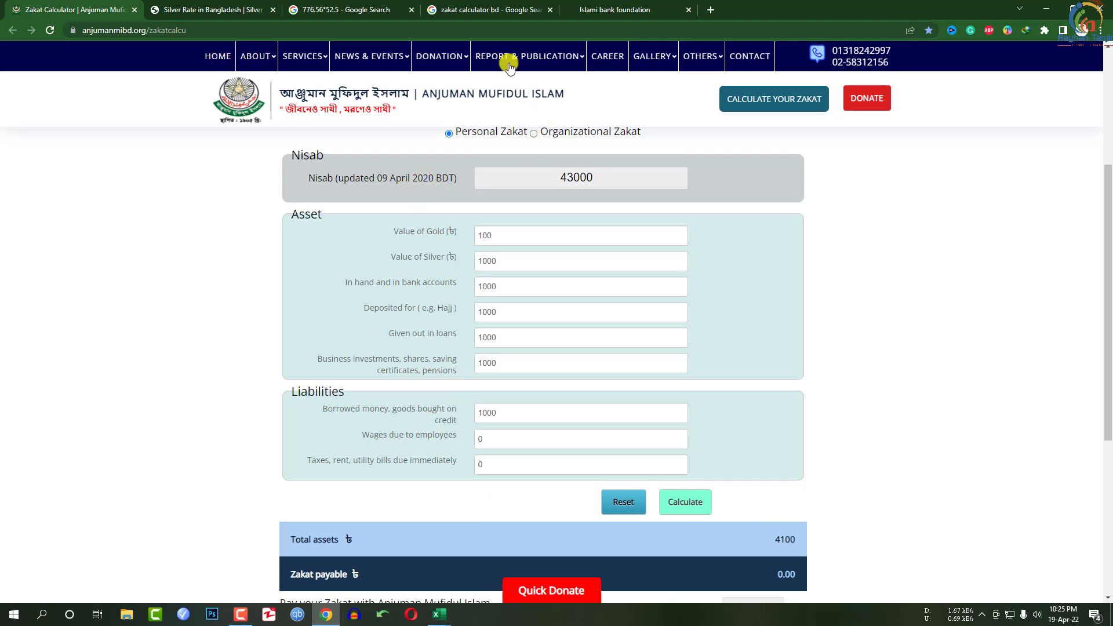
click(227, 9)
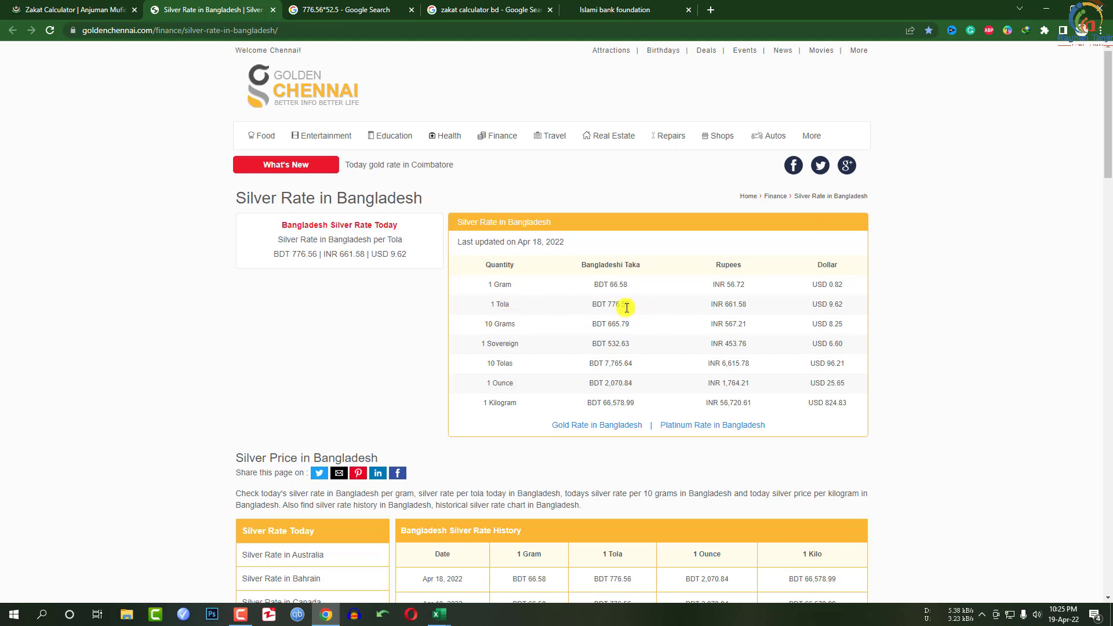
click(340, 9)
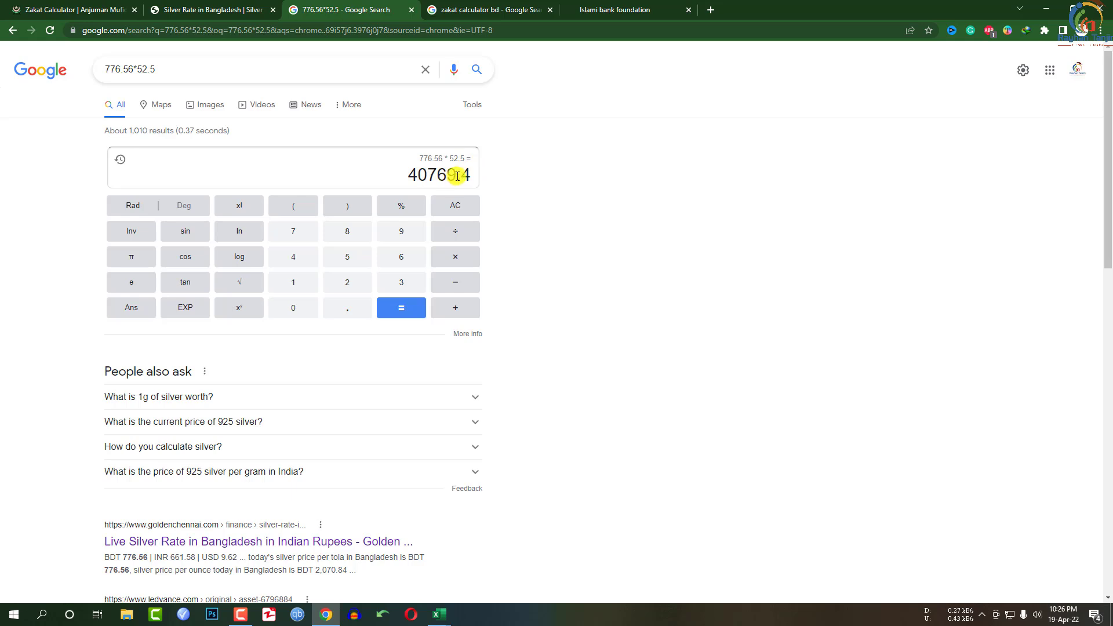
mouse_move(439, 615)
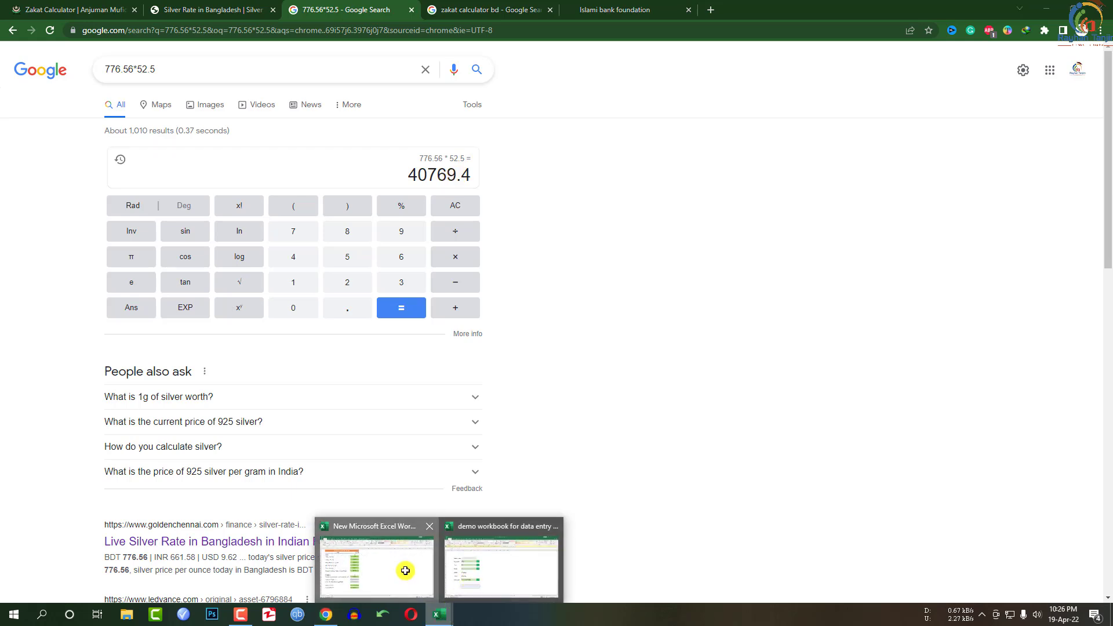
click(405, 571)
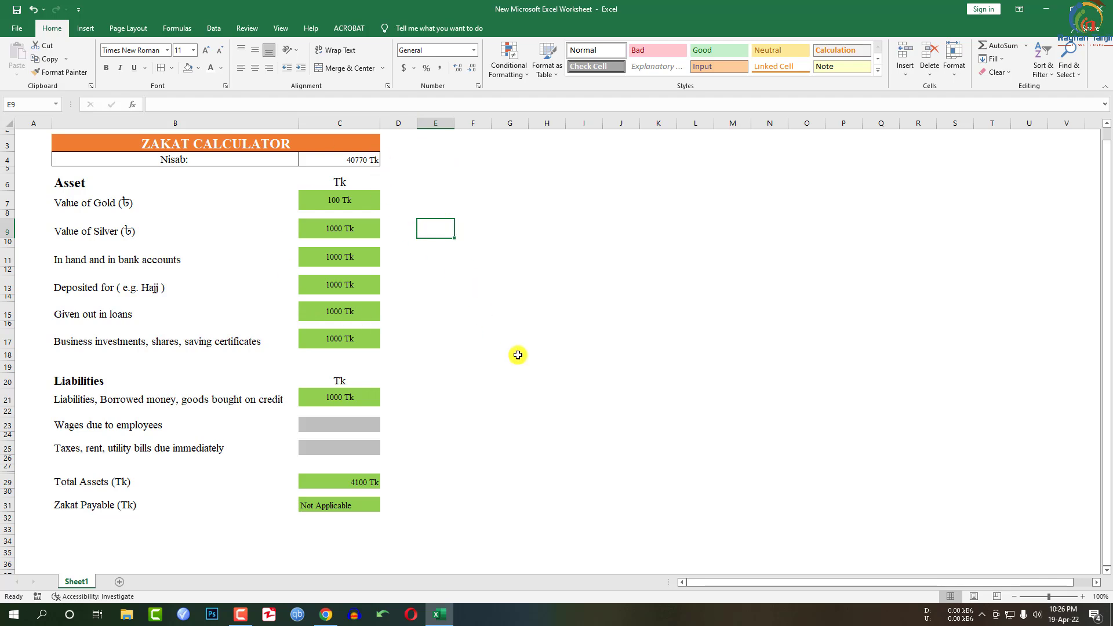
- Clear the borrowed-money amount in C21 and the silver value in C9
click(363, 395)
key(Delete)
click(447, 400)
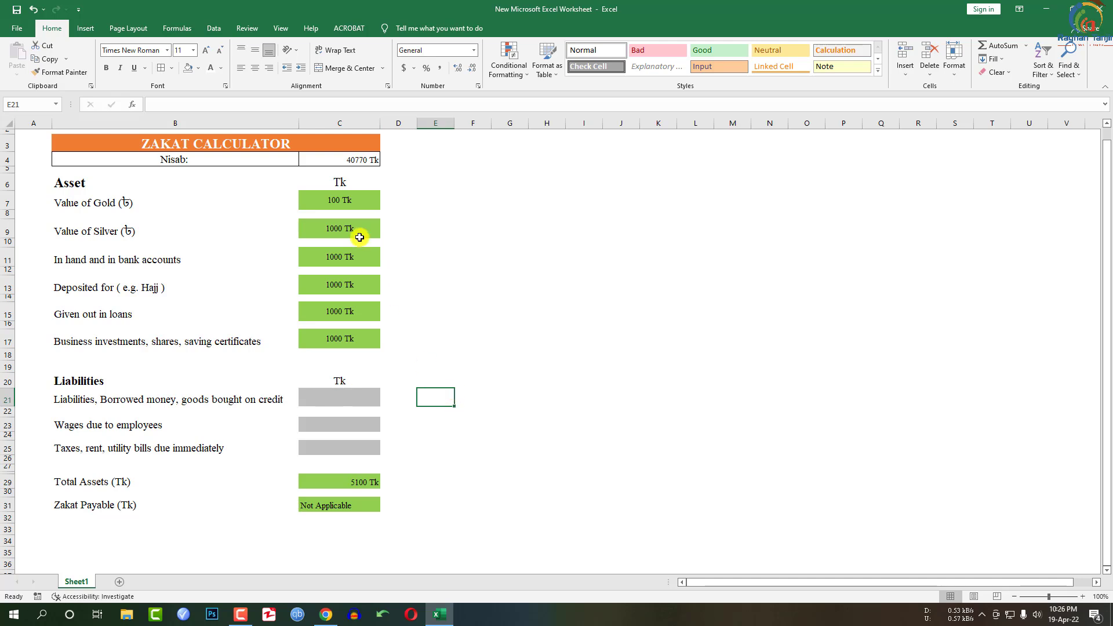
click(359, 230)
key(Delete)
click(433, 259)
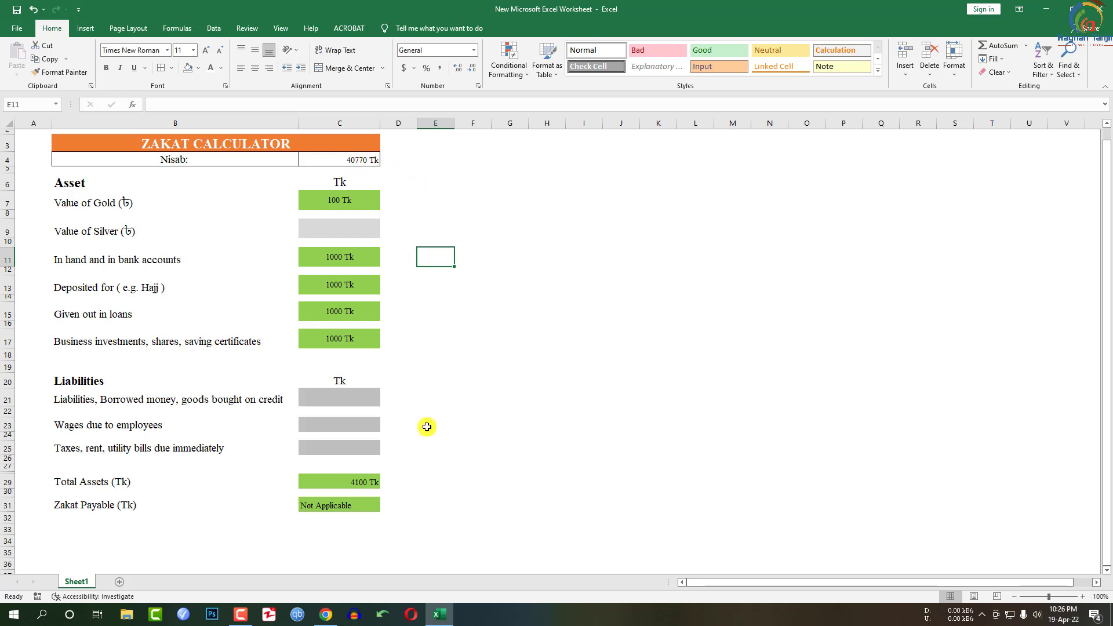
- Add a new sheet with a merged, centred ZAKAT CALCULATOR title in row 1
click(117, 584)
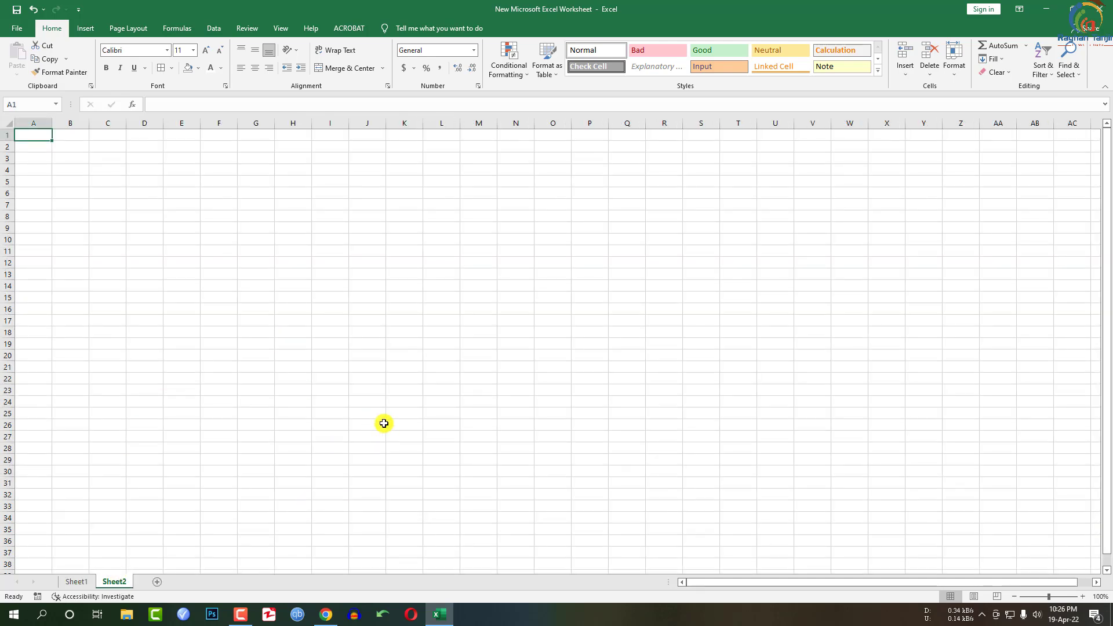
drag(49, 137, 297, 138)
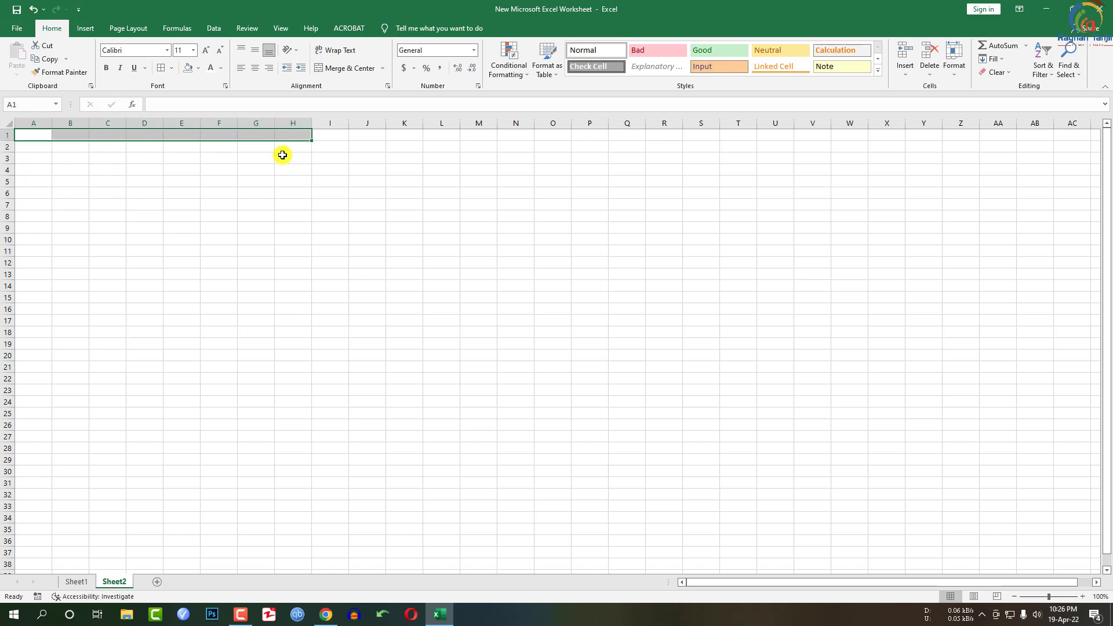
click(344, 72)
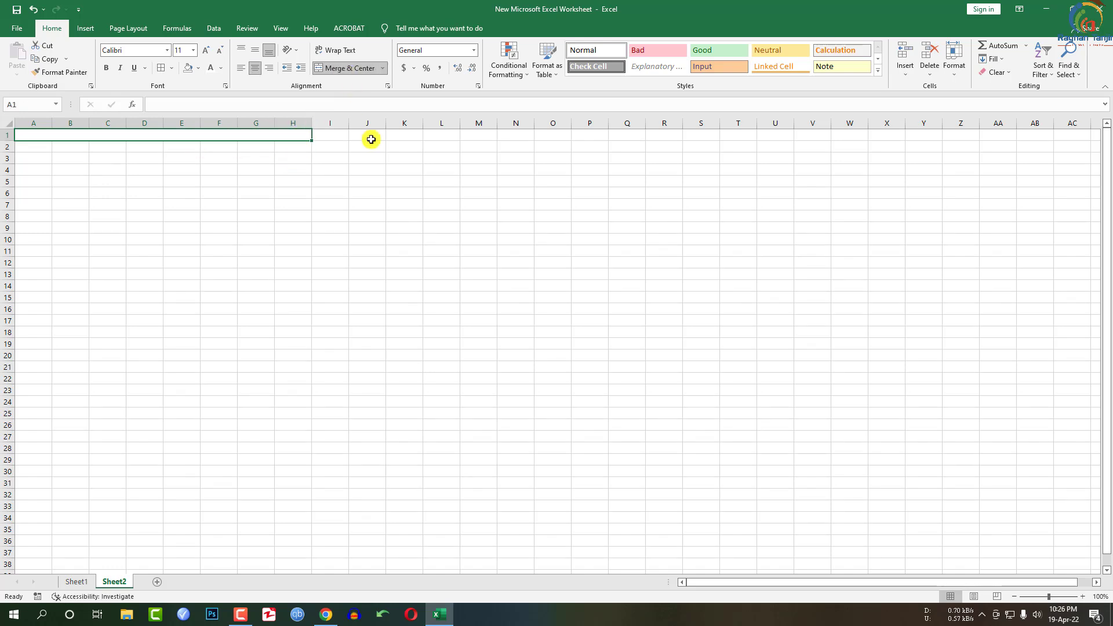
text(ZAKAT CALCUL)
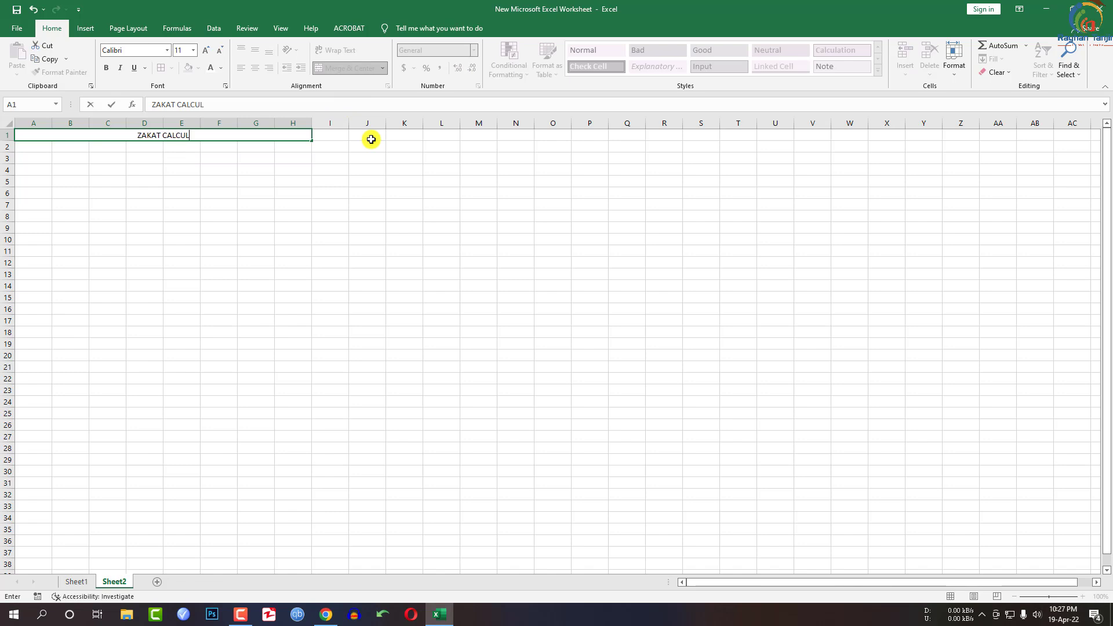
text(ATOR)
key(Return)
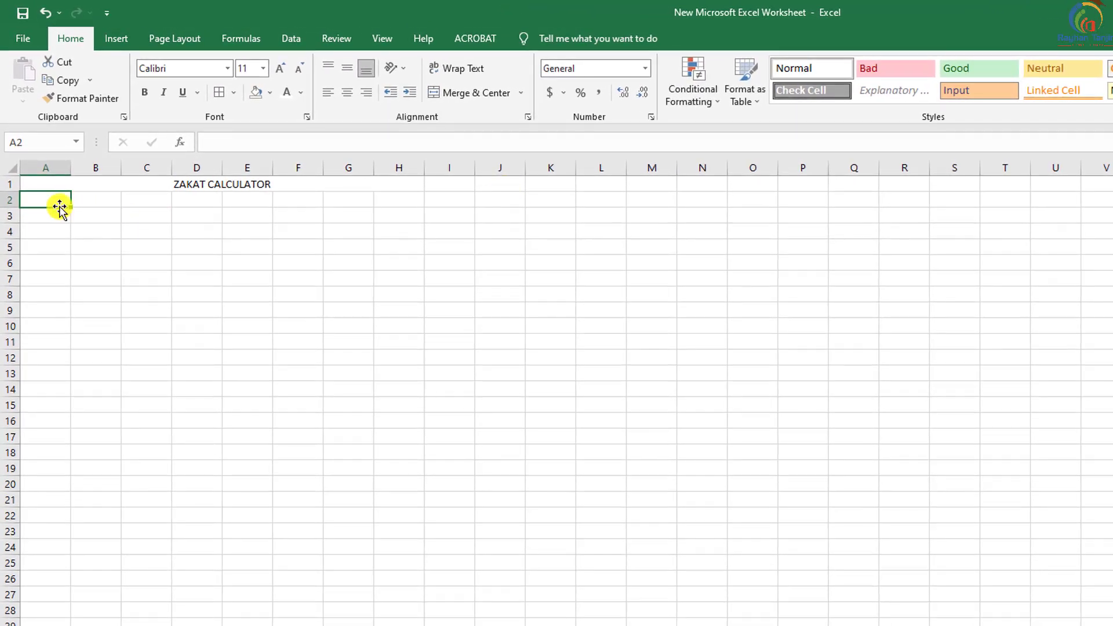
- Merge and centre A2:G2 and enter the Nisab label
drag(60, 206, 367, 200)
click(449, 94)
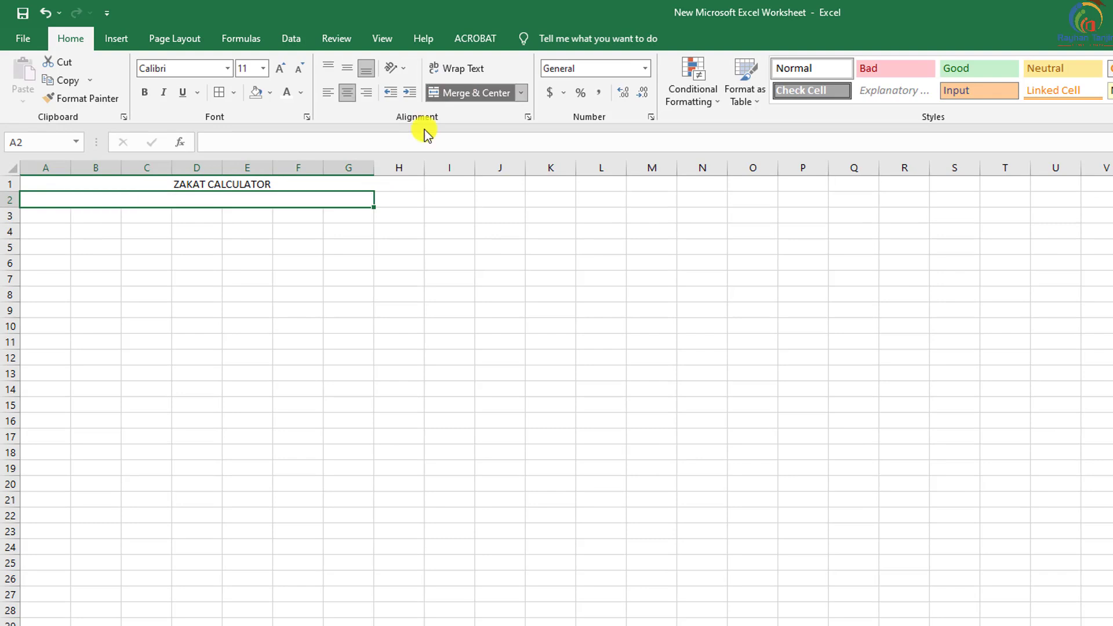
text(nISA)
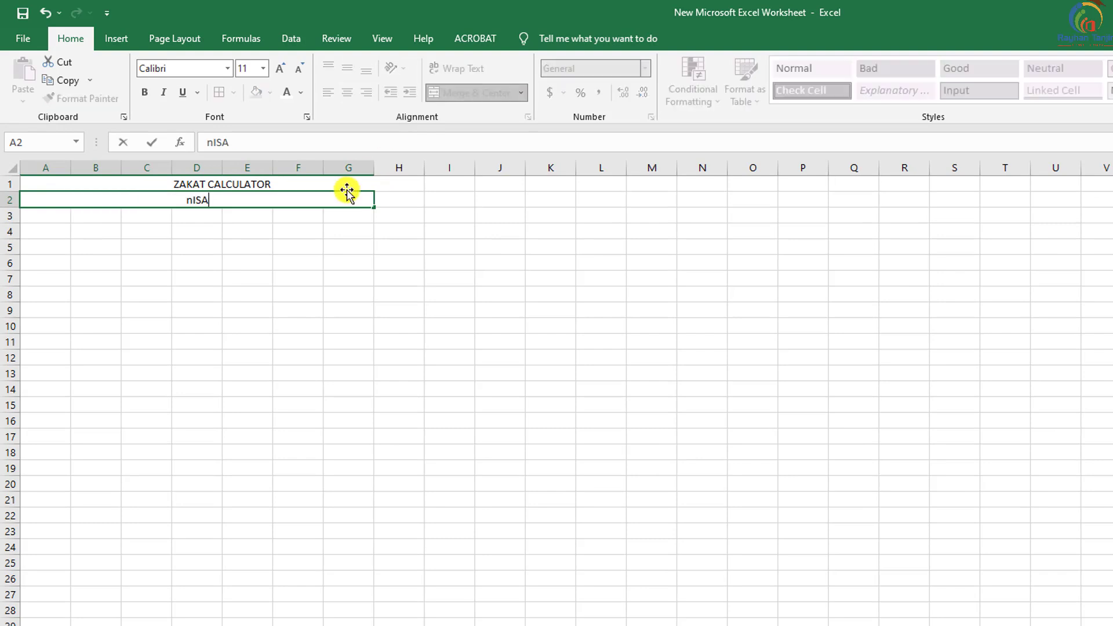
text(B)
key(Return)
- Enter the nisab amount 40770 in cell H2
click(405, 201)
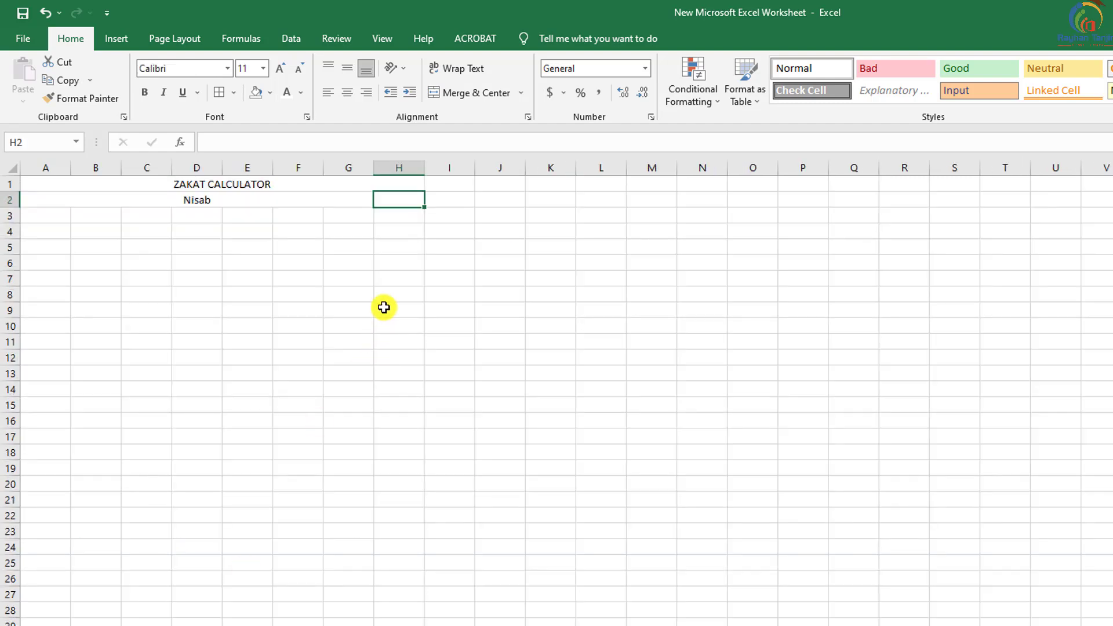
text(40770)
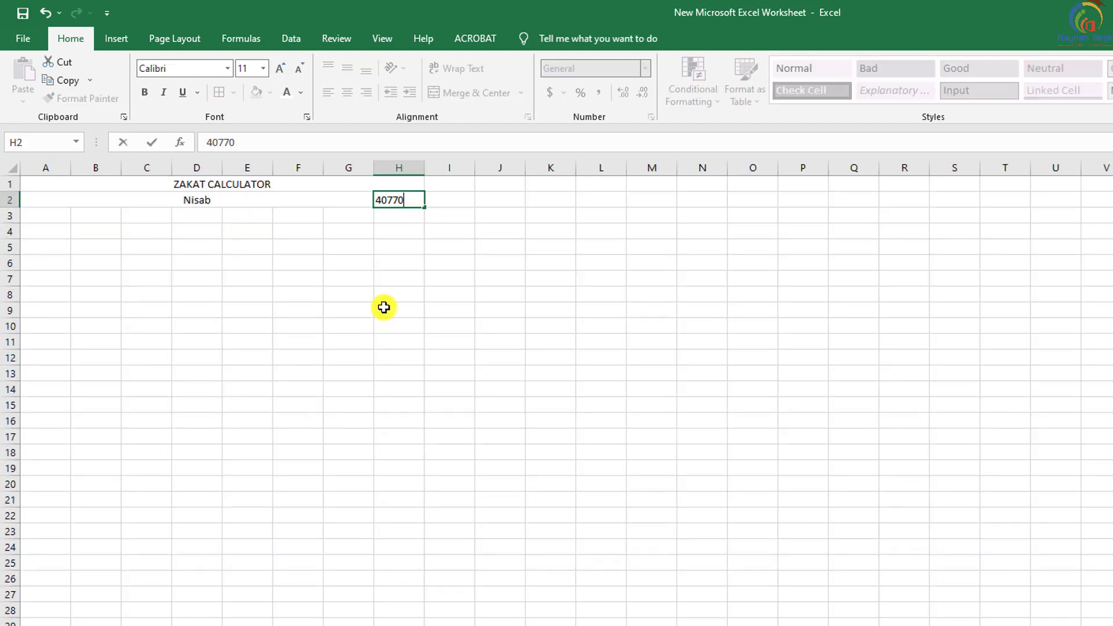
key(Return)
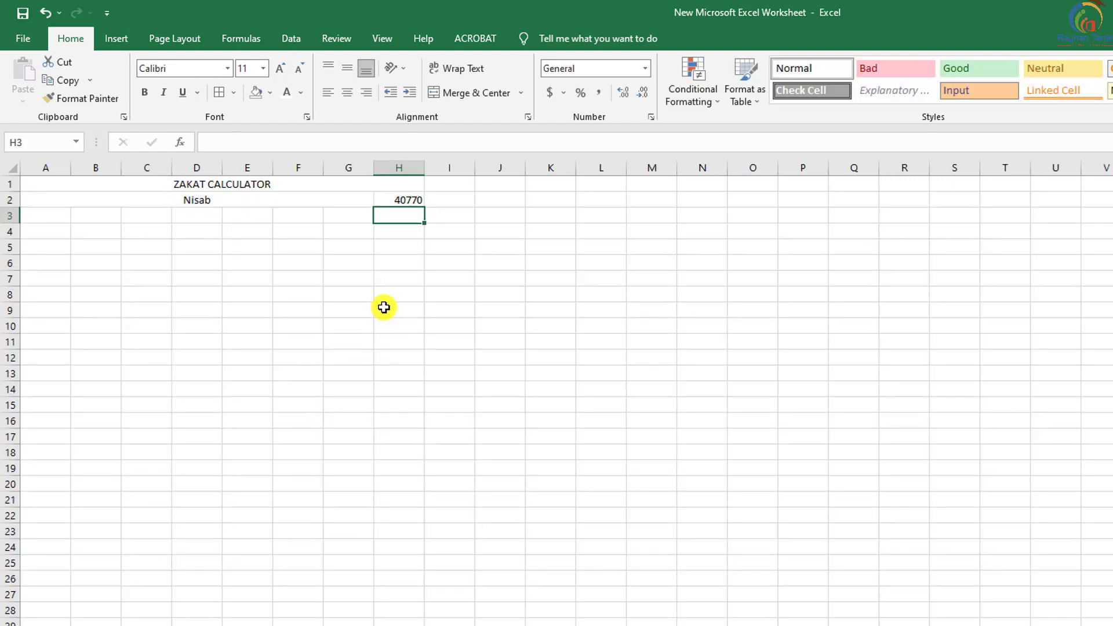
click(412, 200)
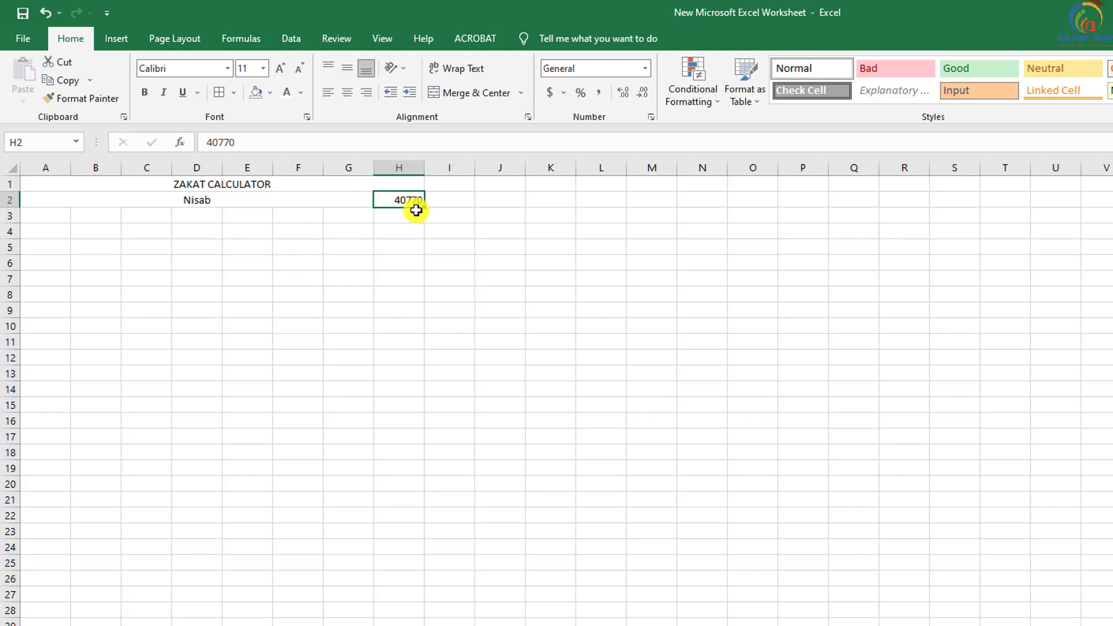
click(291, 189)
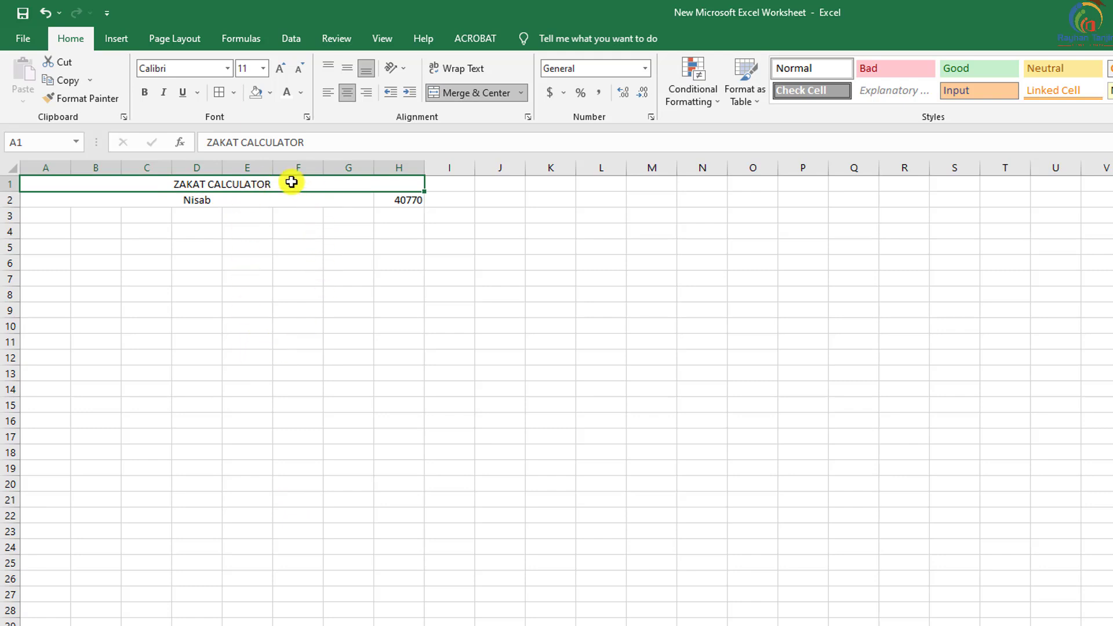
click(110, 249)
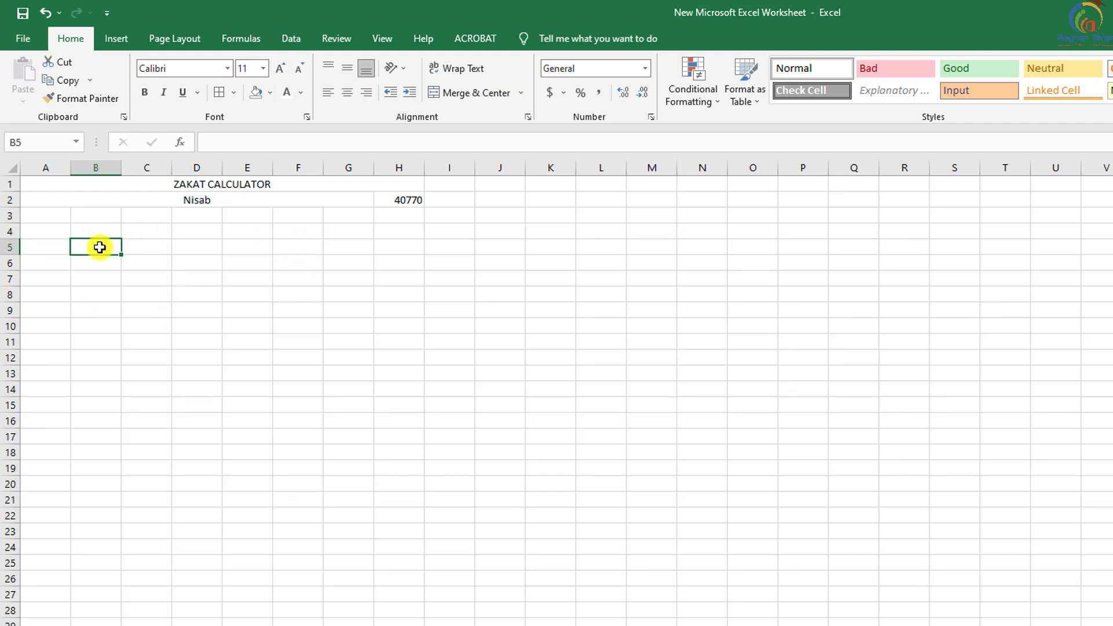
- Type the Asset heading in B5, then undo the B5:G5 merge so it stays unmerged
drag(99, 247, 351, 247)
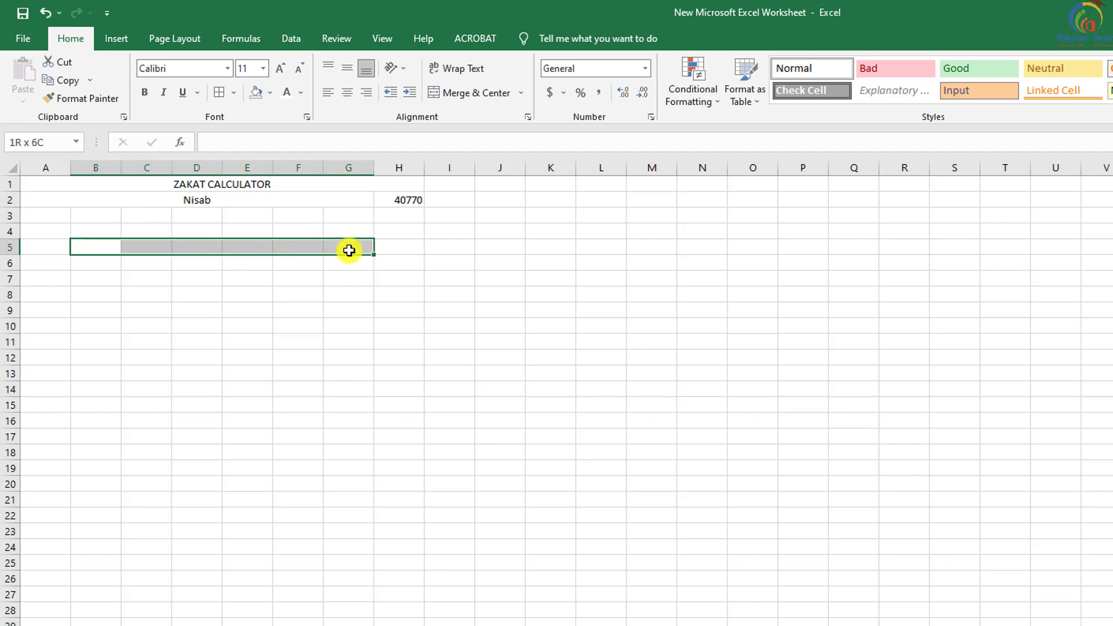
click(463, 93)
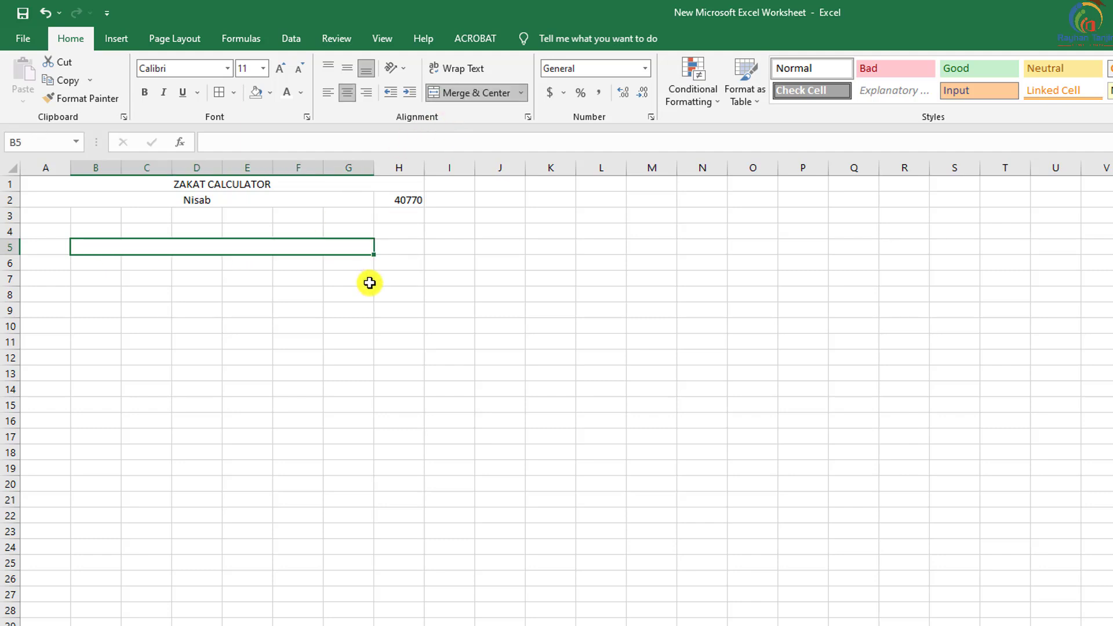
text(Asset)
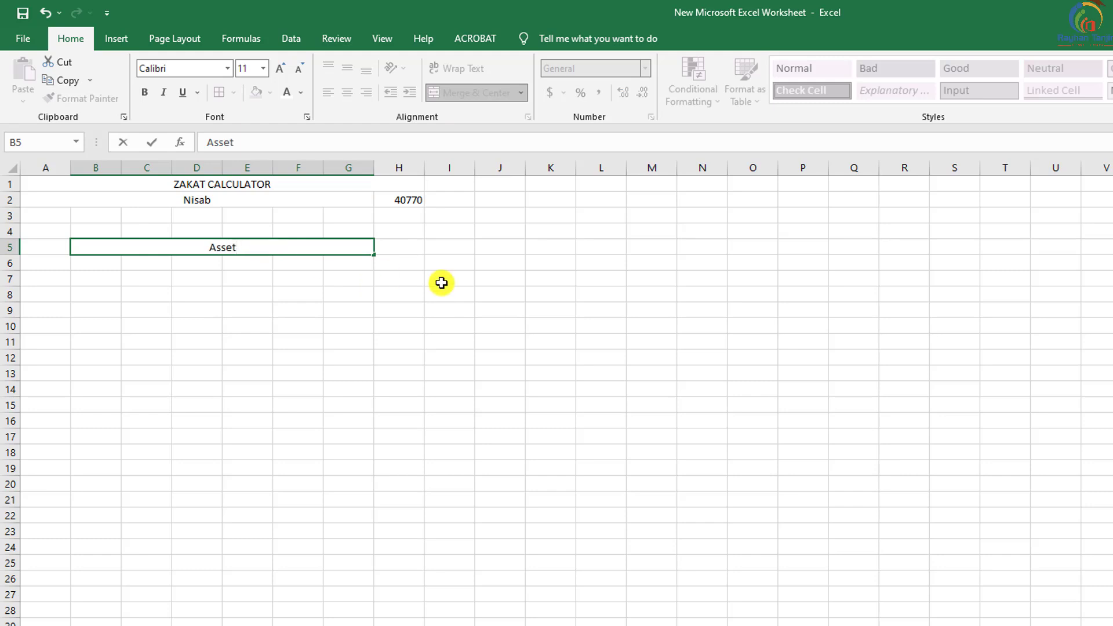
click(442, 279)
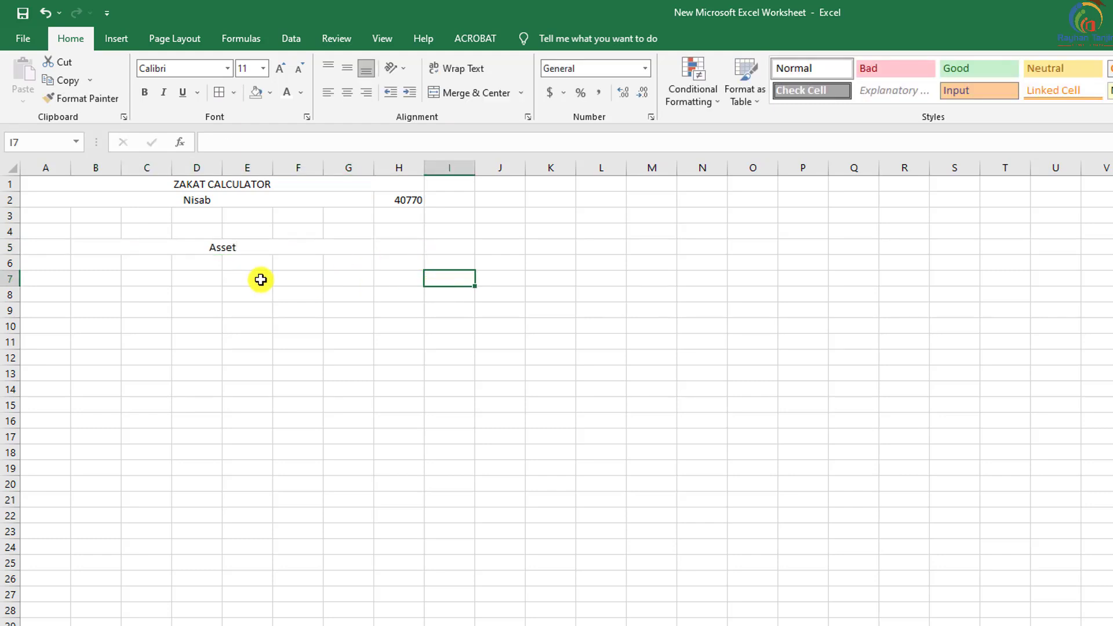
click(209, 248)
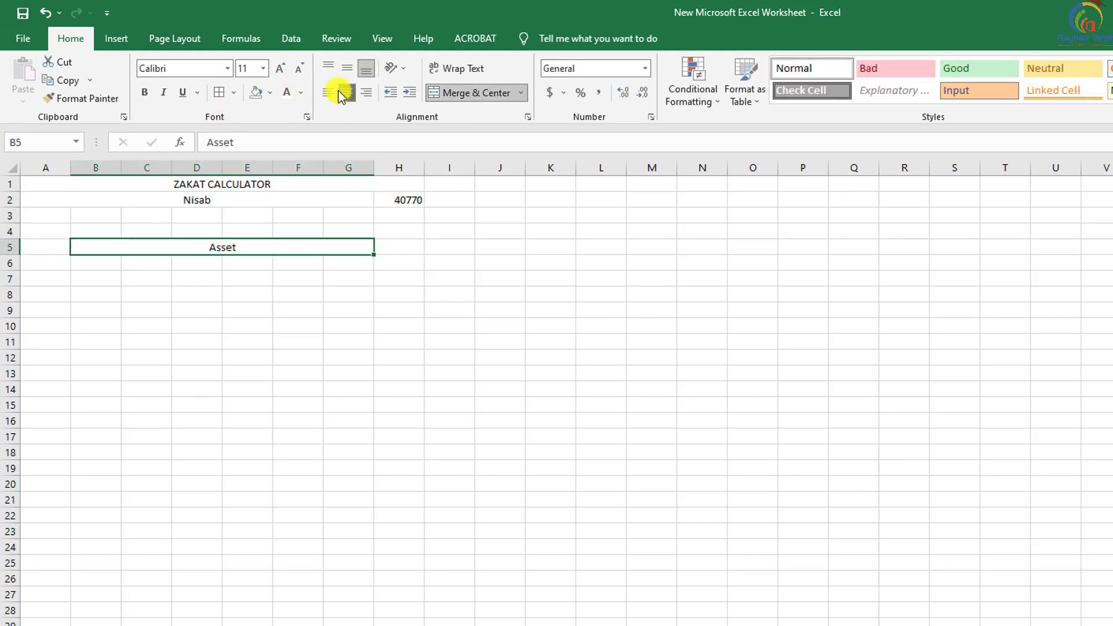
key(ctrl+z)
click(109, 265)
click(100, 284)
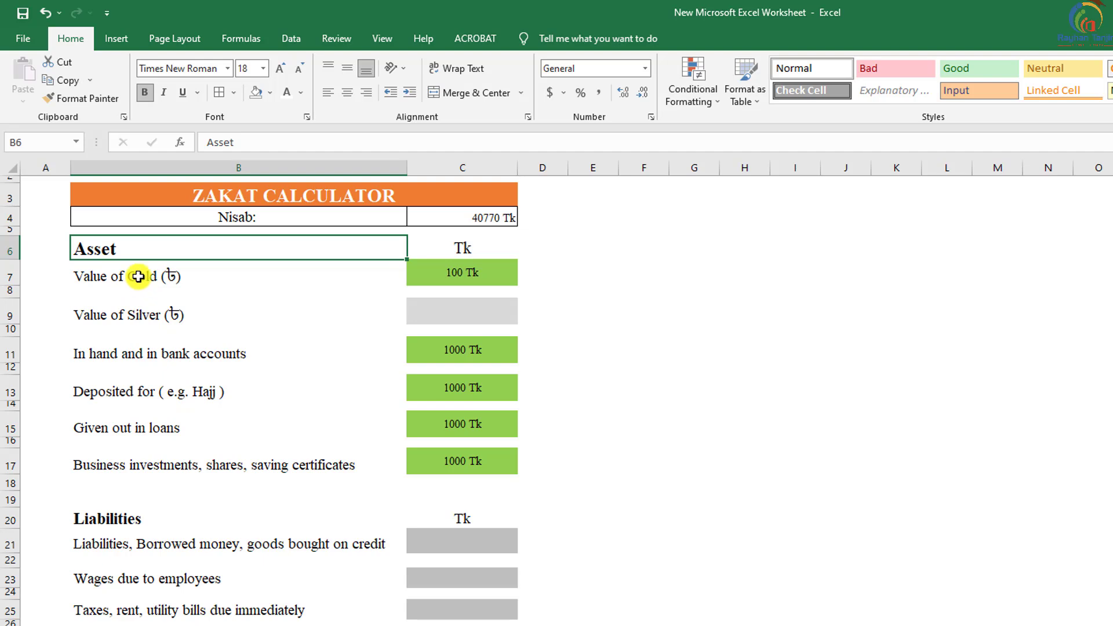
- Copy the six asset item labels and paste them into B7:B17
drag(182, 276, 184, 453)
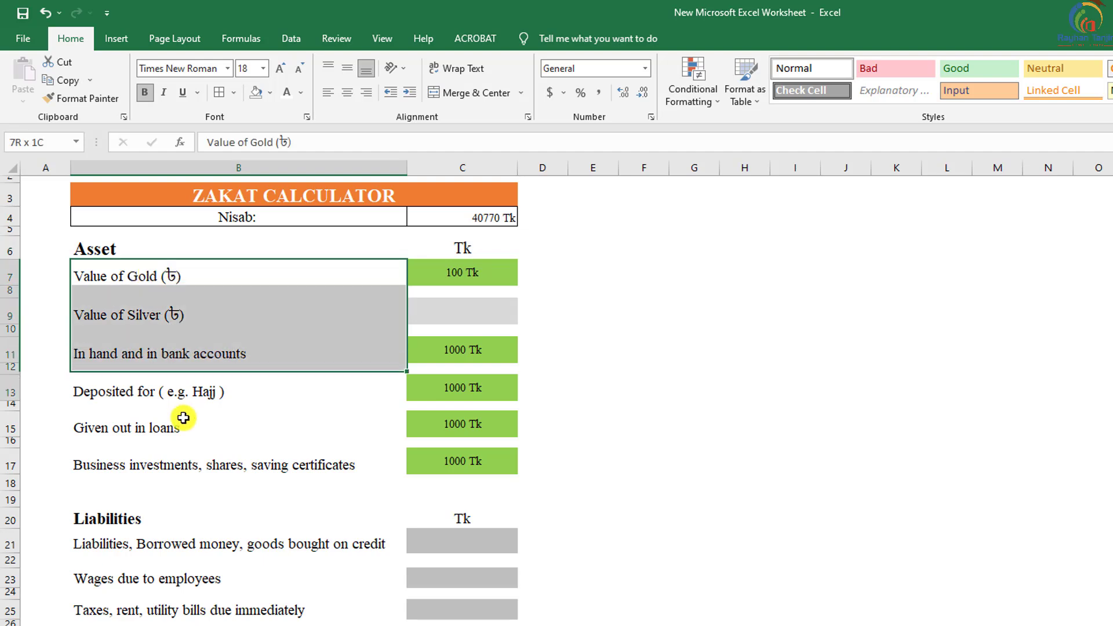
key(ctrl+c)
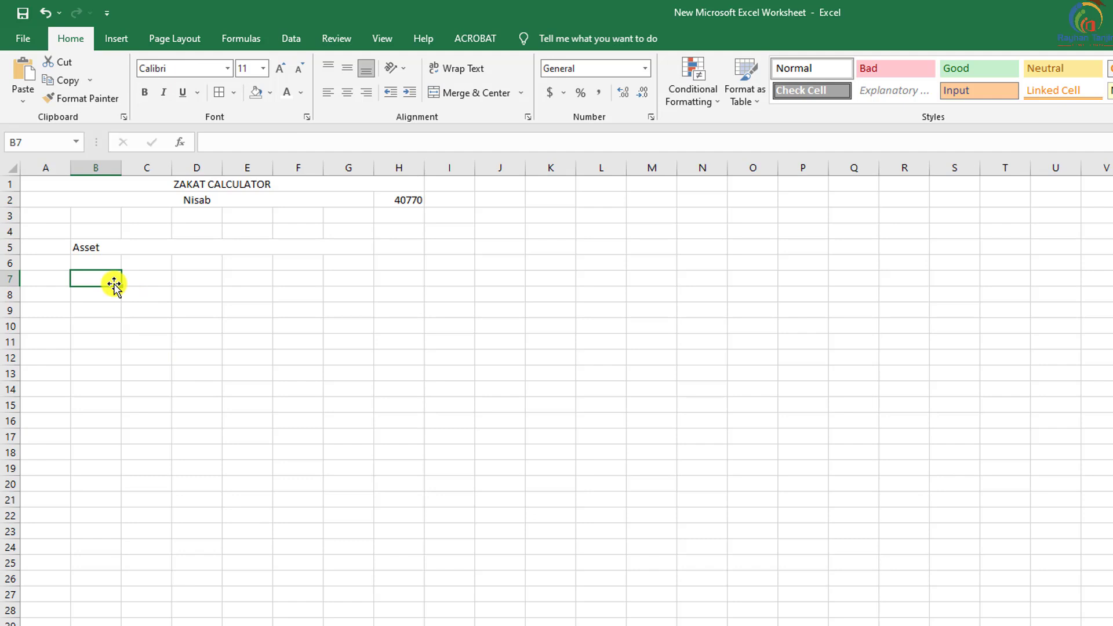
key(ctrl+v)
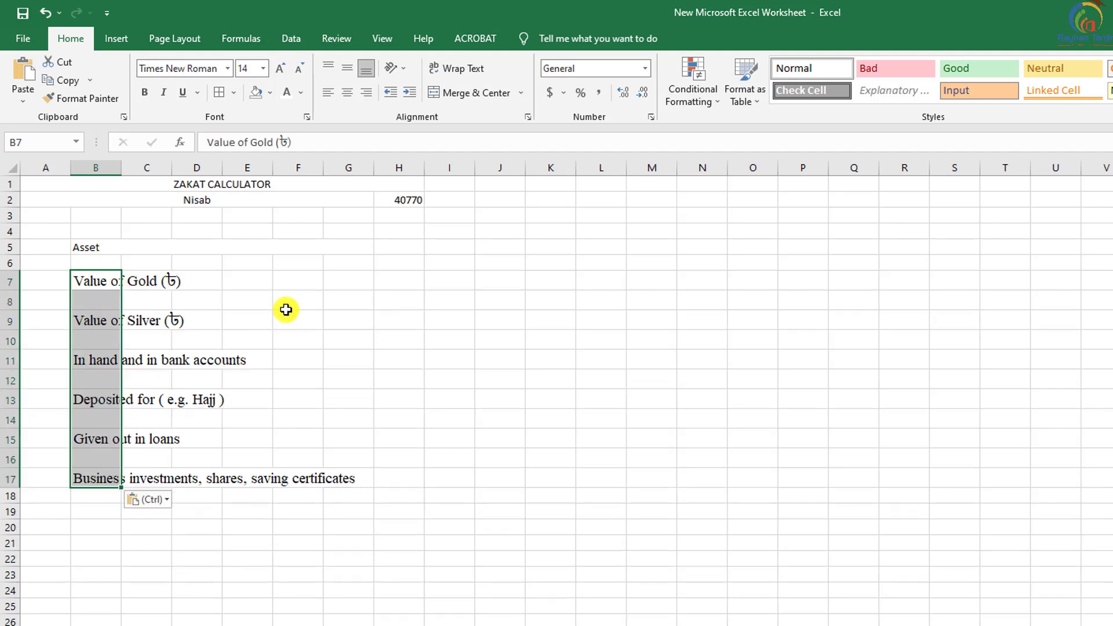
click(256, 283)
click(113, 318)
click(107, 301)
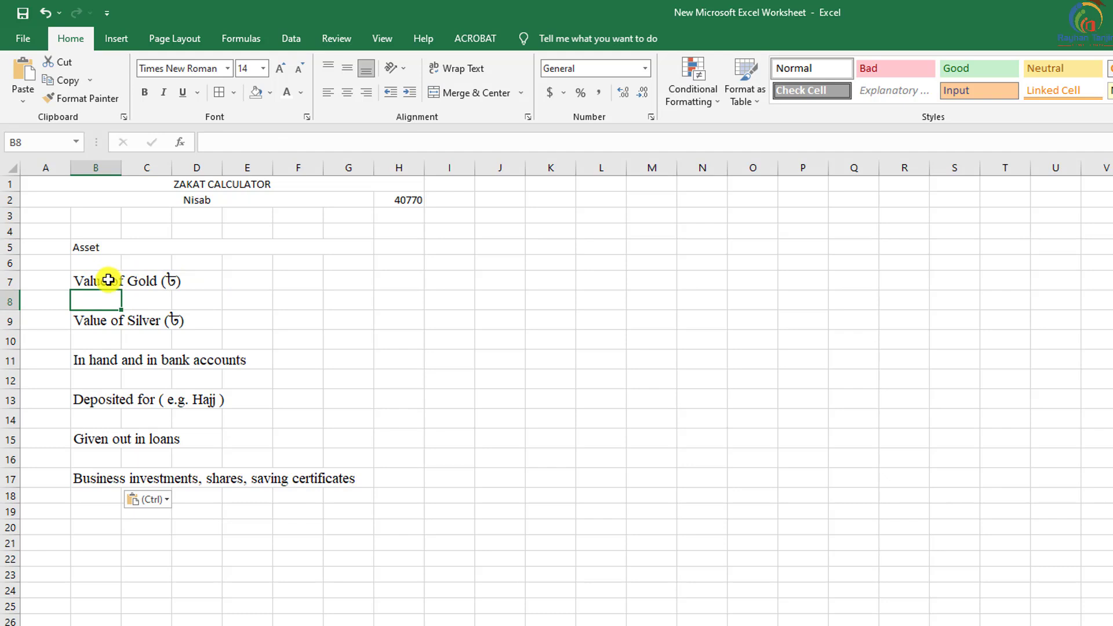
- Merge each asset item row across B:G and left-align the labels
drag(97, 278, 343, 281)
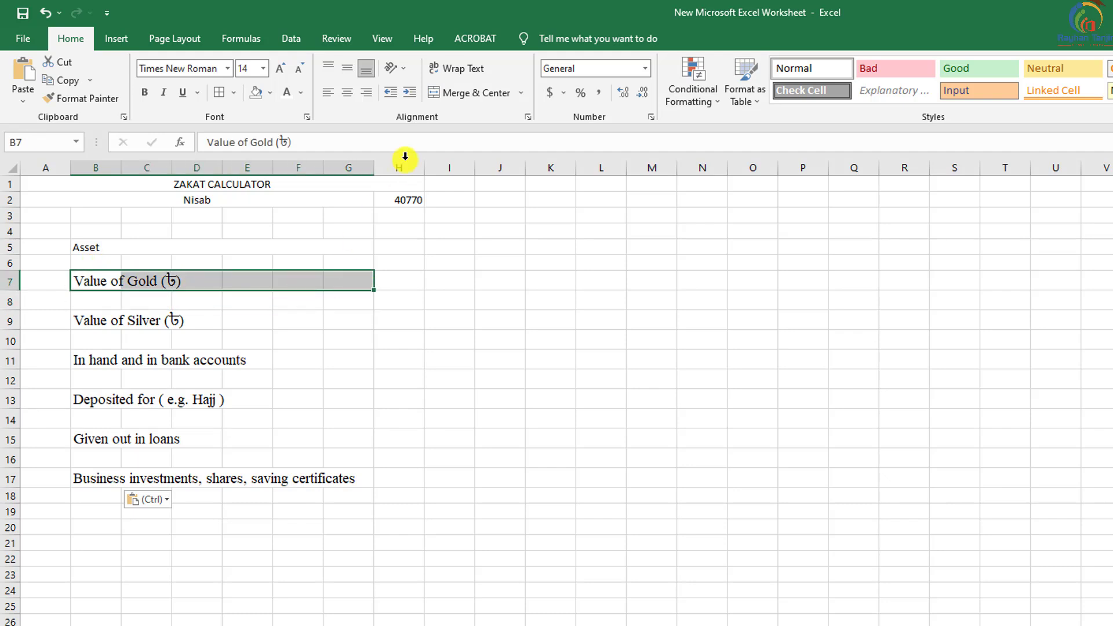
click(469, 93)
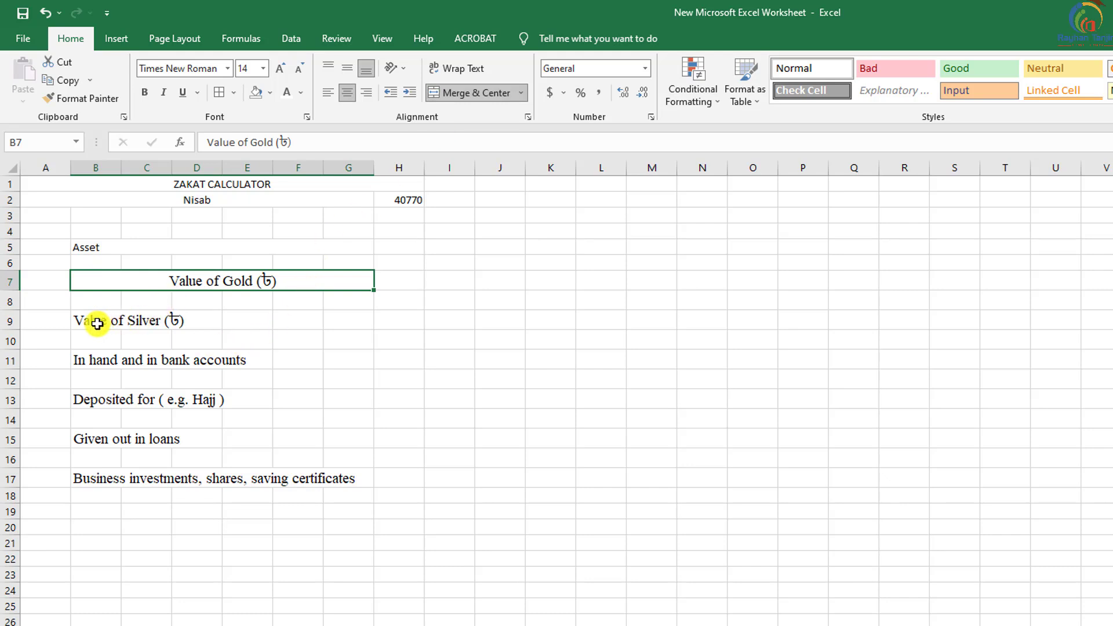
mouse_move(100, 323)
mouse_down()
mouse_move(292, 313)
mouse_move(356, 328)
mouse_up()
drag(93, 359, 325, 359)
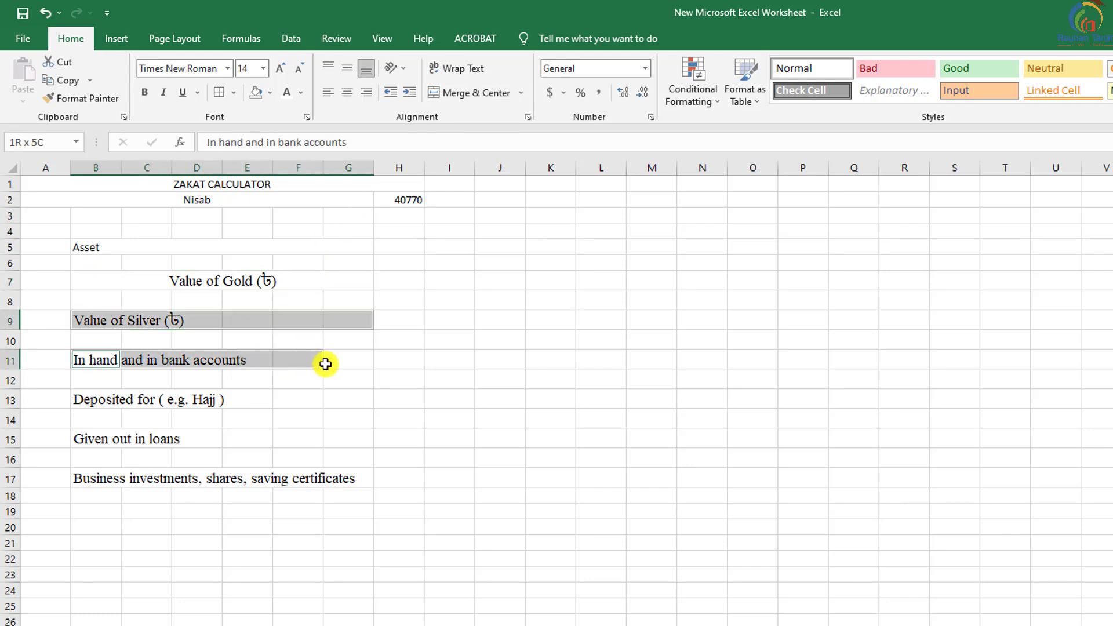
drag(99, 397, 338, 389)
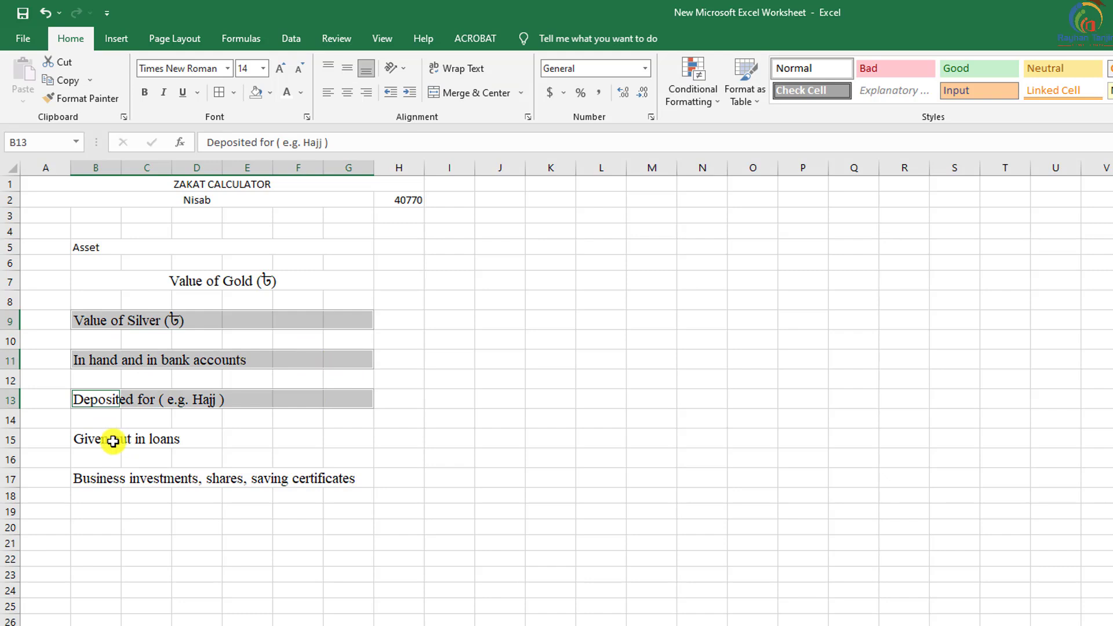
drag(110, 439, 324, 439)
drag(98, 477, 345, 473)
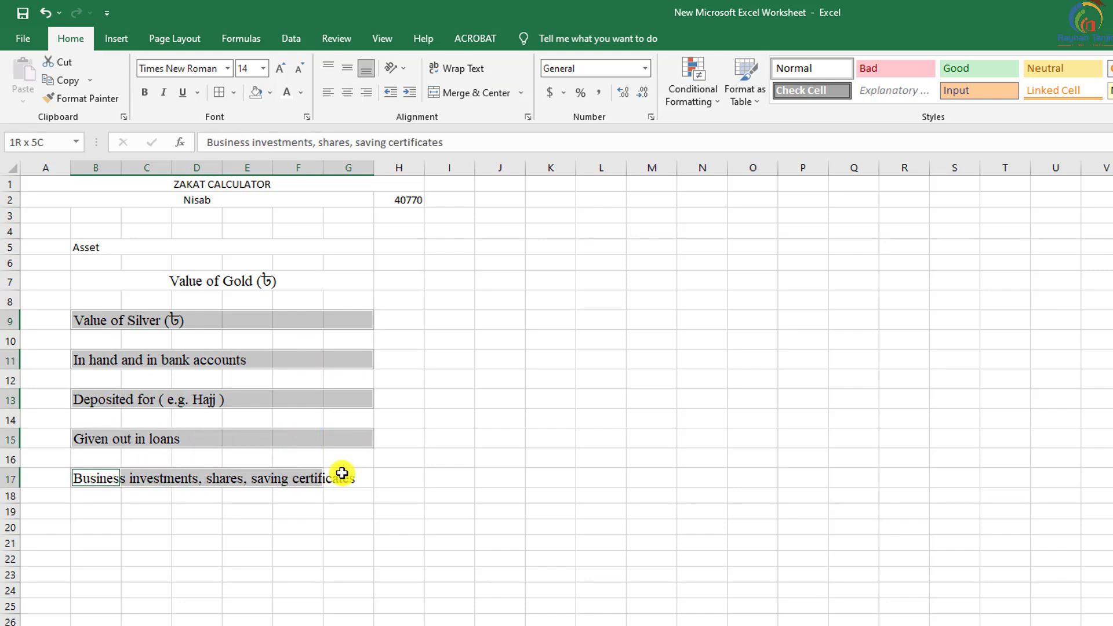
click(458, 92)
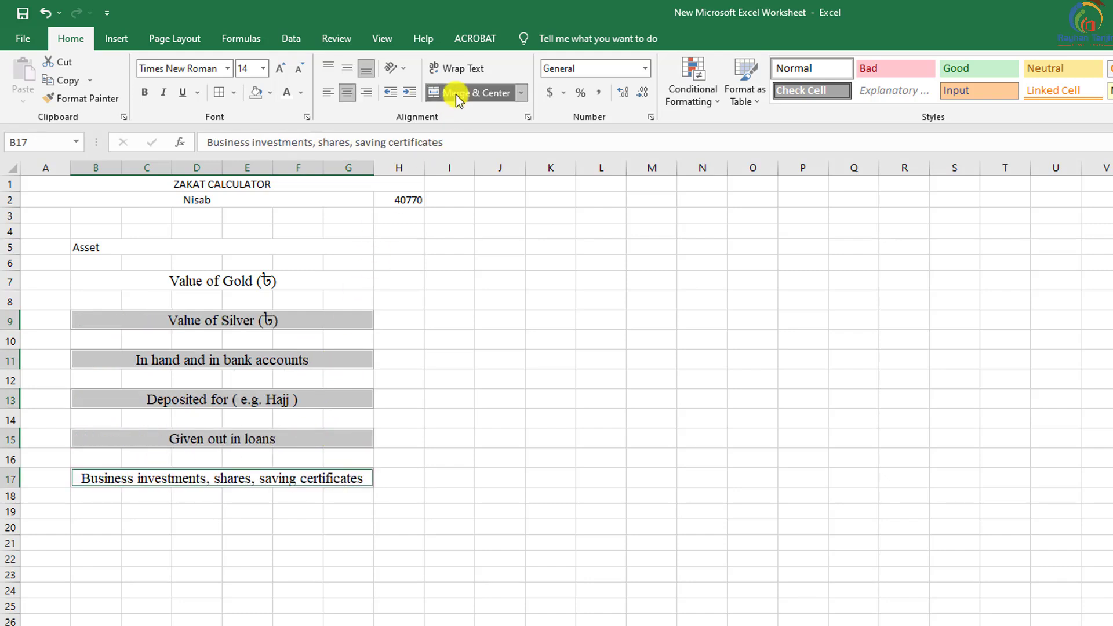
click(328, 93)
click(496, 300)
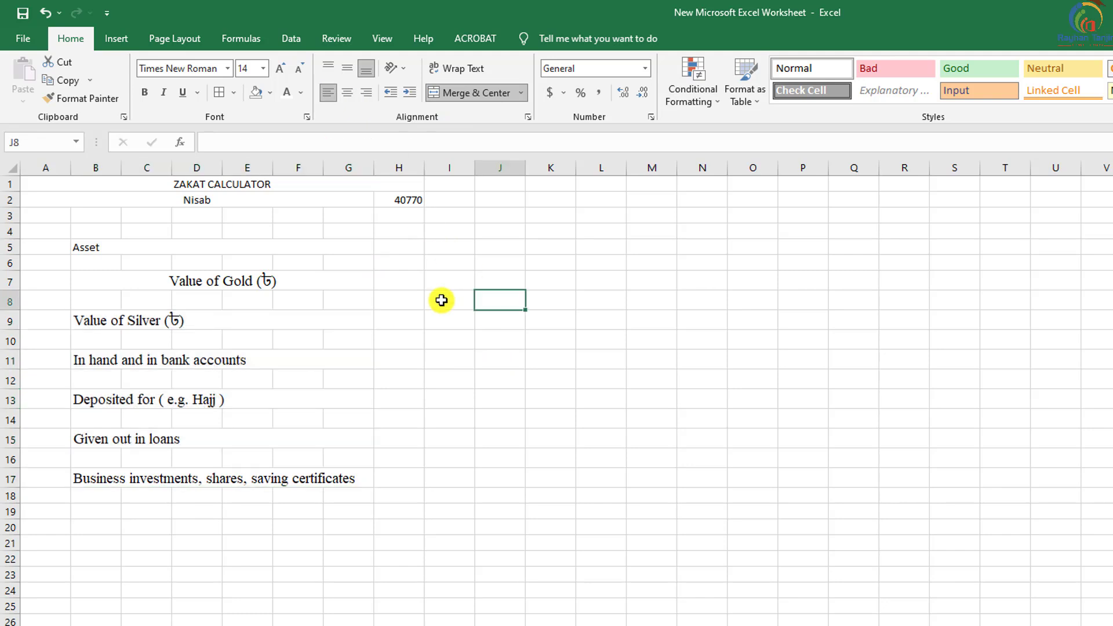
click(319, 278)
click(329, 93)
- Add a Taka heading in H5, narrow column F, and widen columns G and H
click(498, 319)
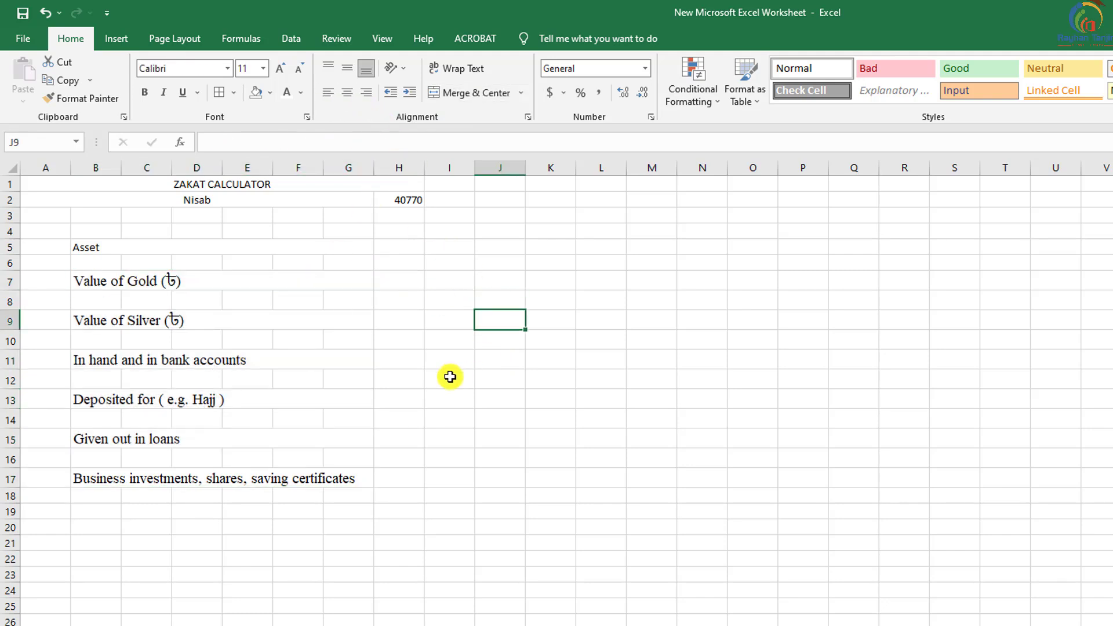
click(407, 245)
text(Ta)
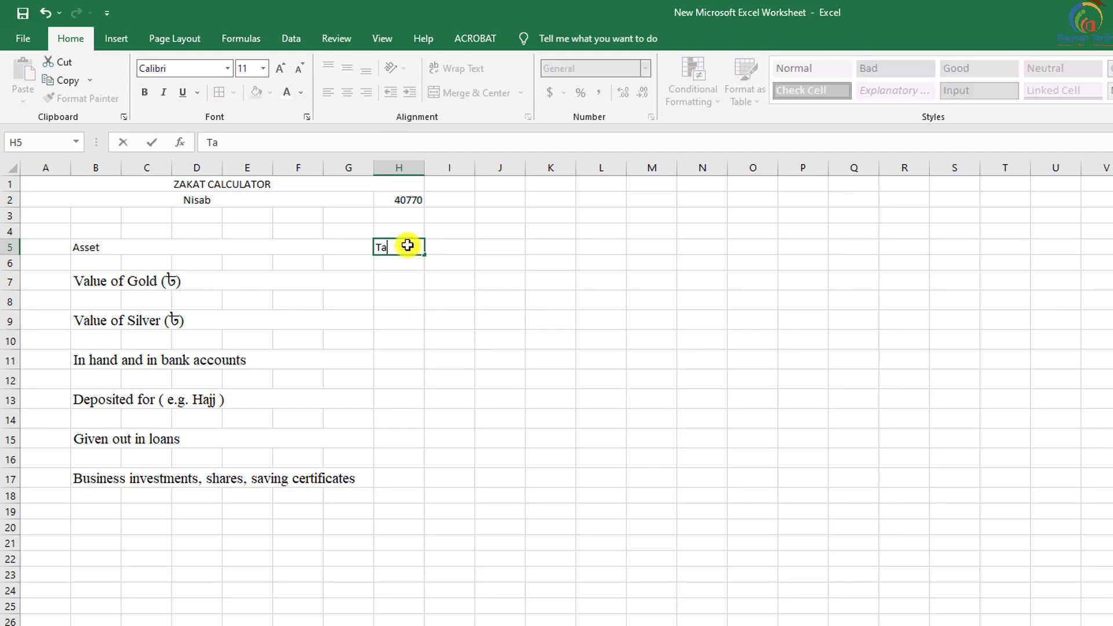
text(ka)
key(Return)
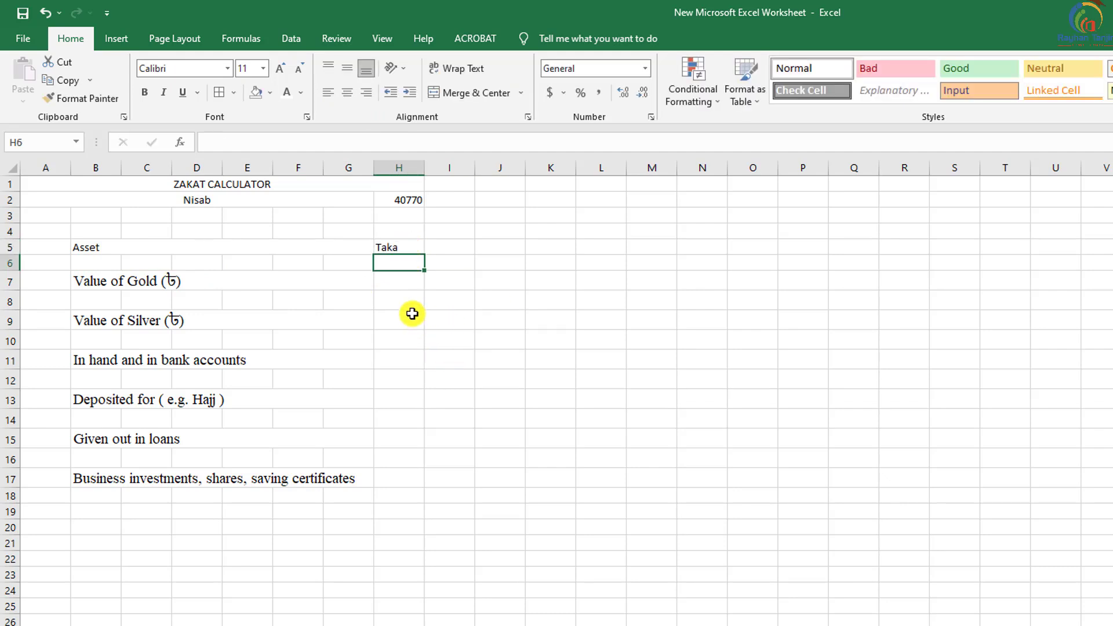
click(400, 285)
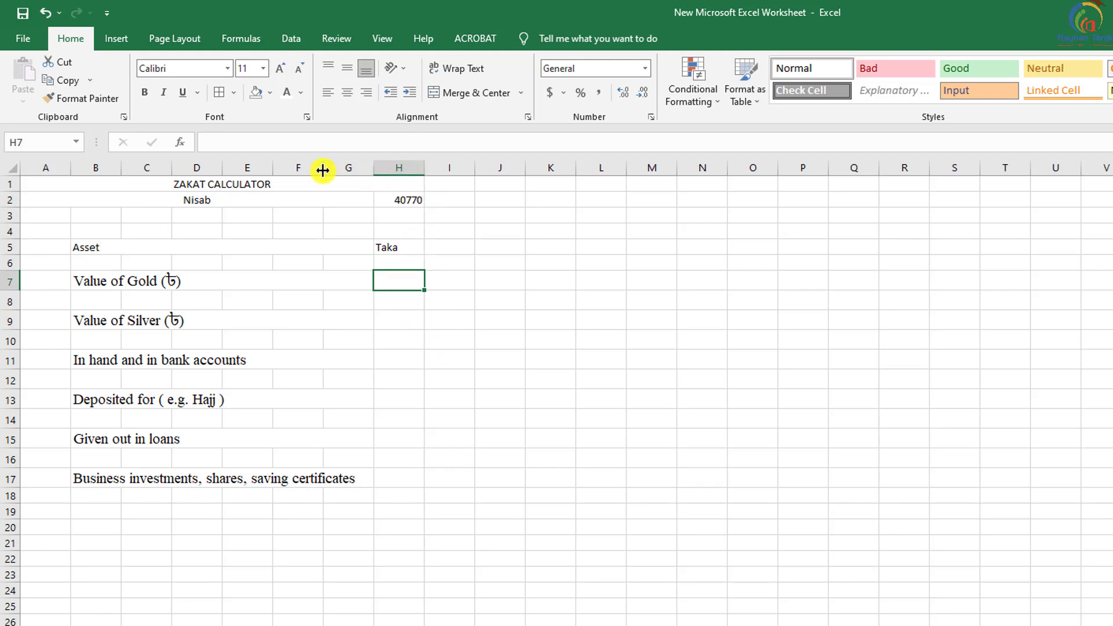
mouse_move(323, 168)
mouse_down()
mouse_move(292, 169)
mouse_move(329, 168)
mouse_up()
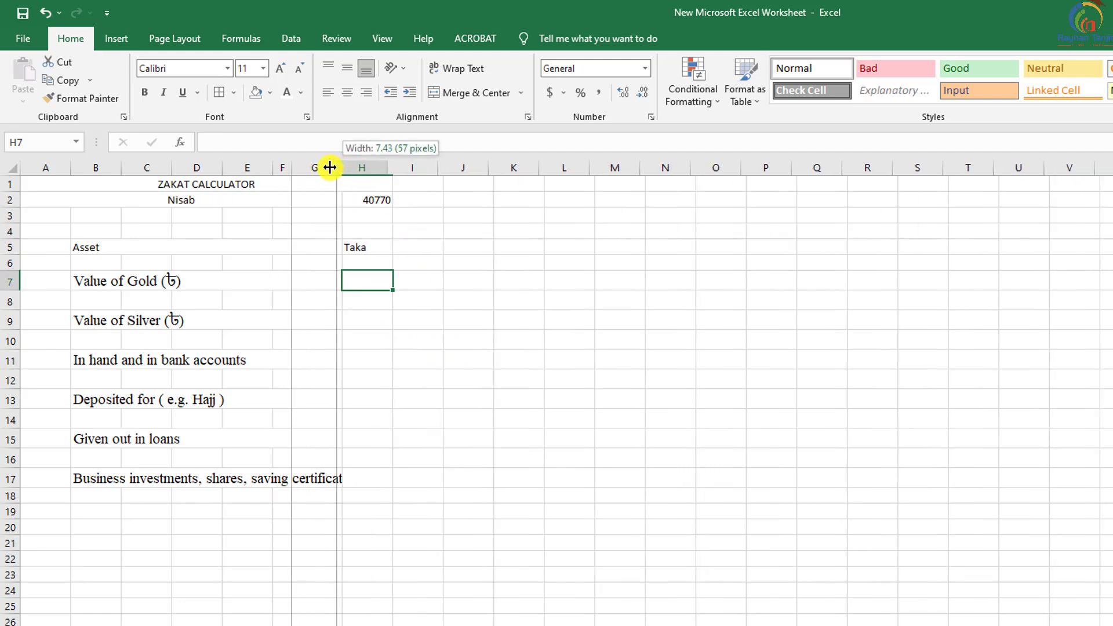
drag(404, 170, 462, 170)
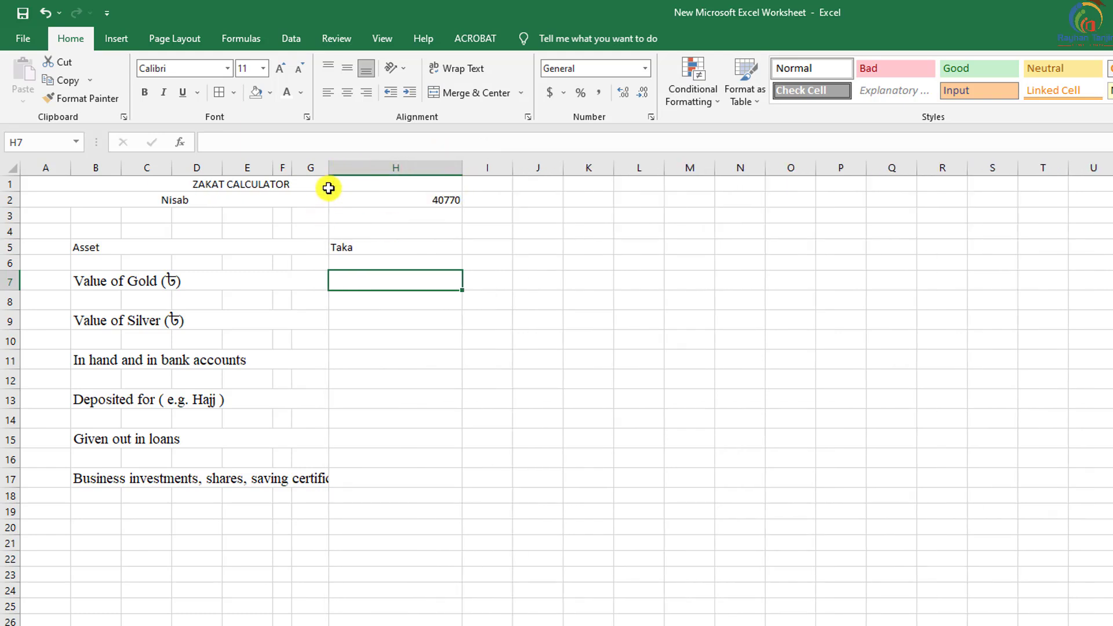
drag(331, 169, 355, 168)
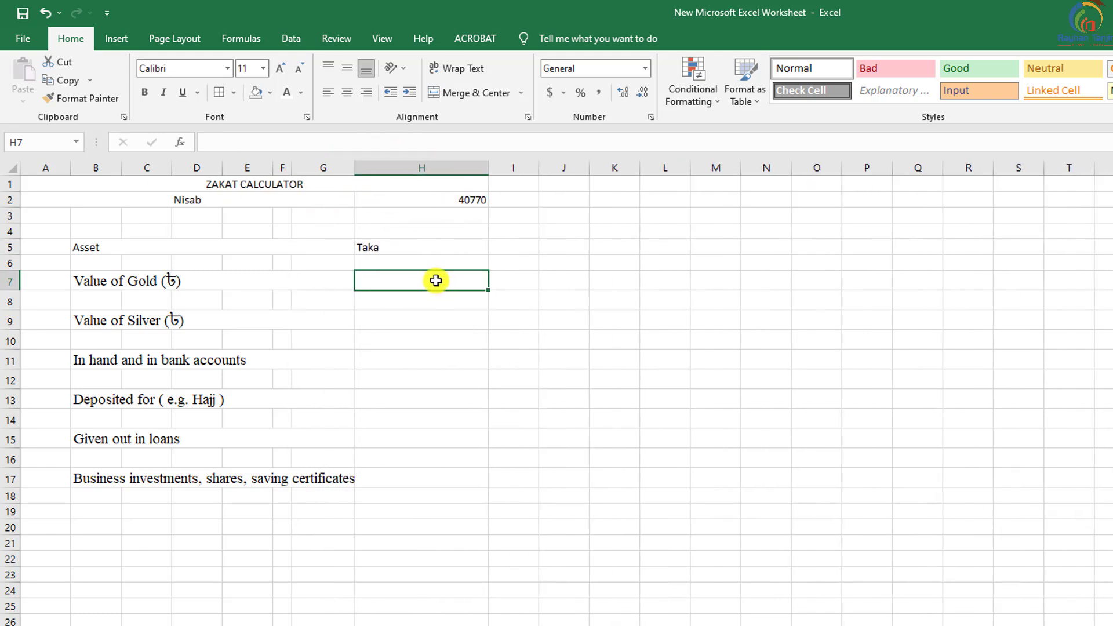
- Fill the asset value cells H7, H9, H11, H13, H15 and H17 grey
ctrl+click(417, 320)
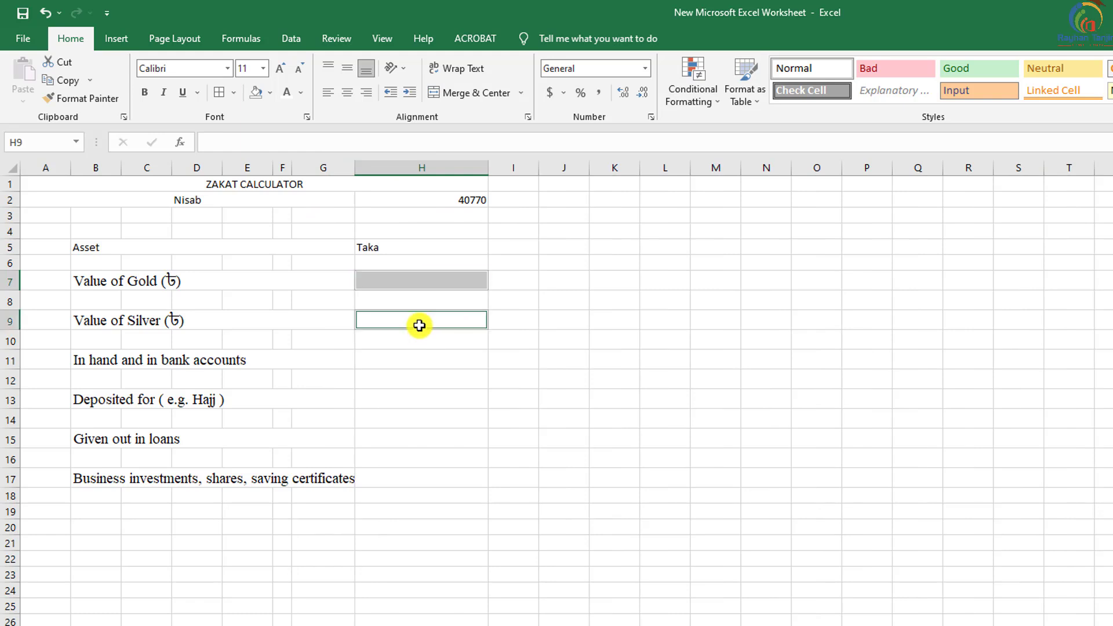
ctrl+click(420, 360)
ctrl+click(411, 398)
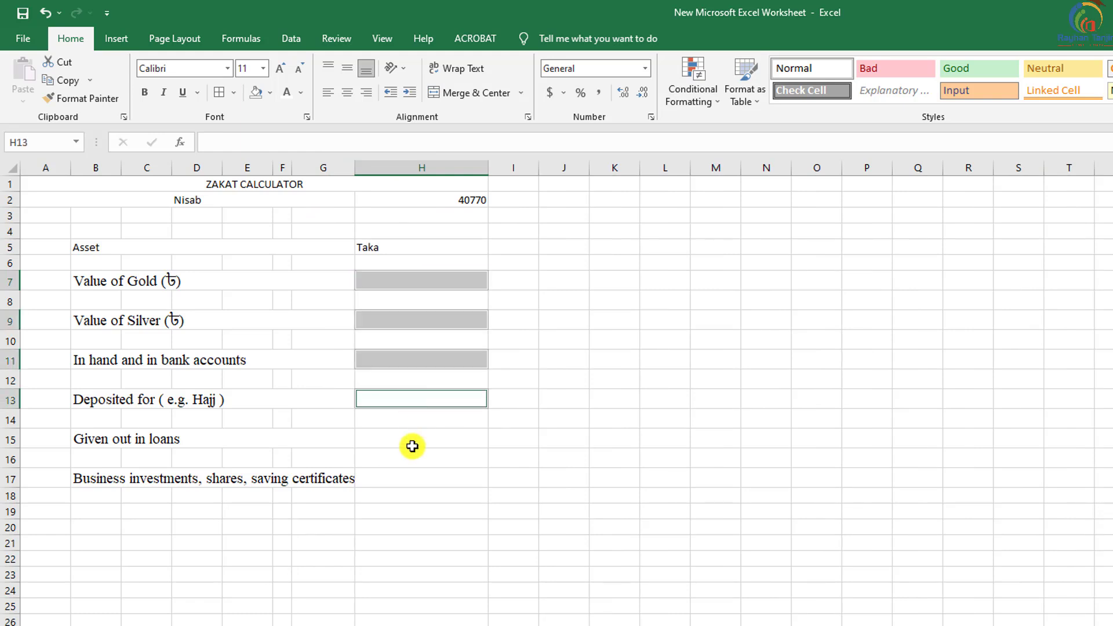
ctrl+click(410, 439)
ctrl+click(413, 478)
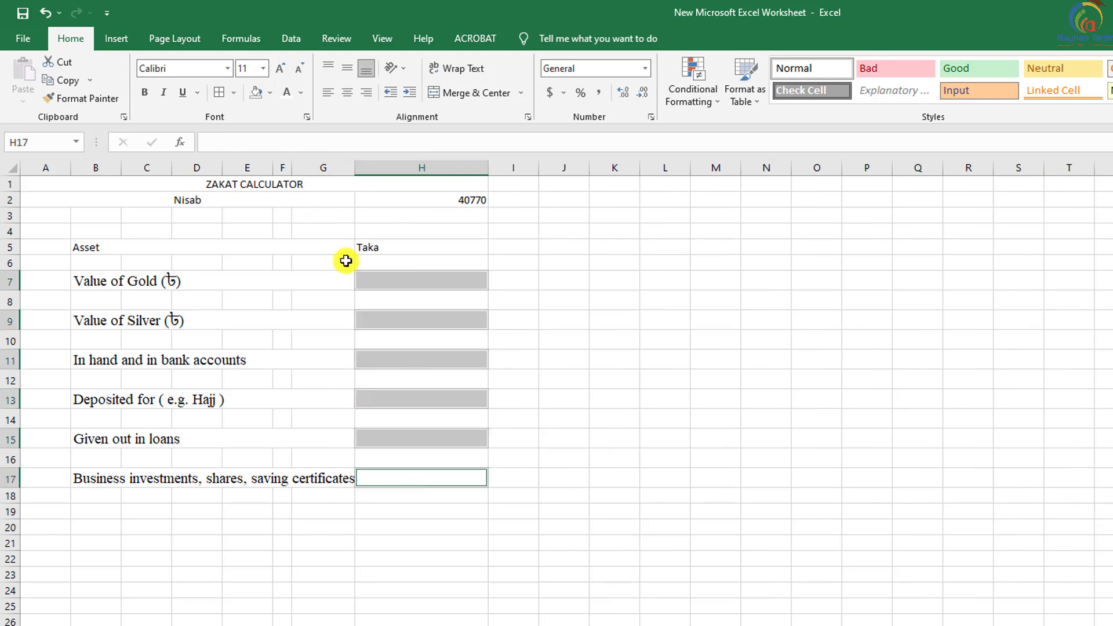
click(270, 93)
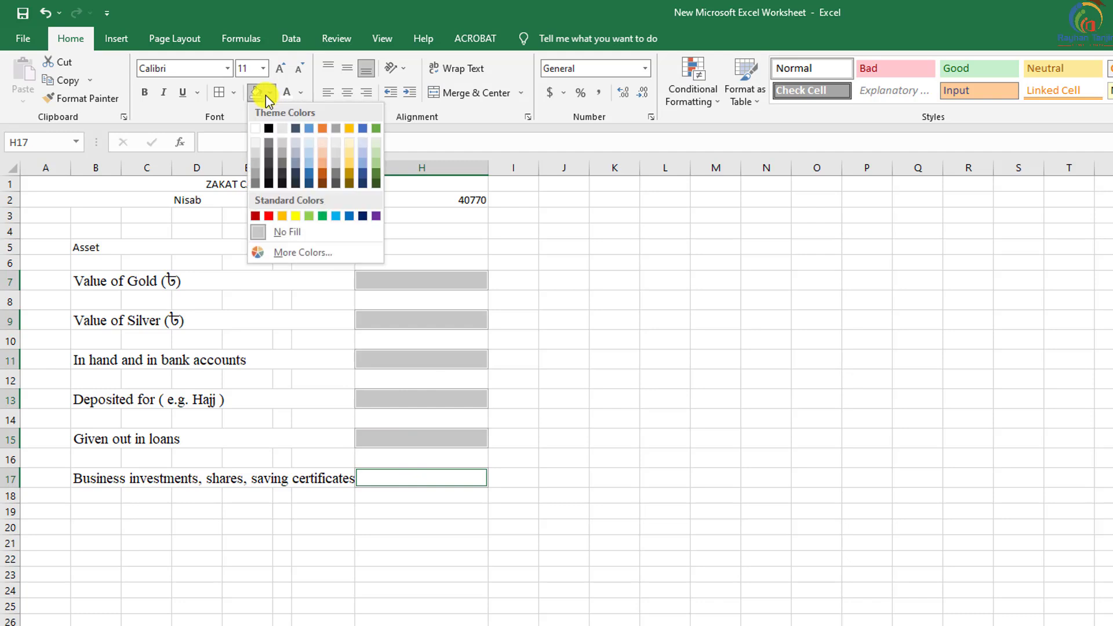
click(257, 164)
- Paste the Liabilities block at B20 and merge and left-align its heading across B20:G20
click(570, 355)
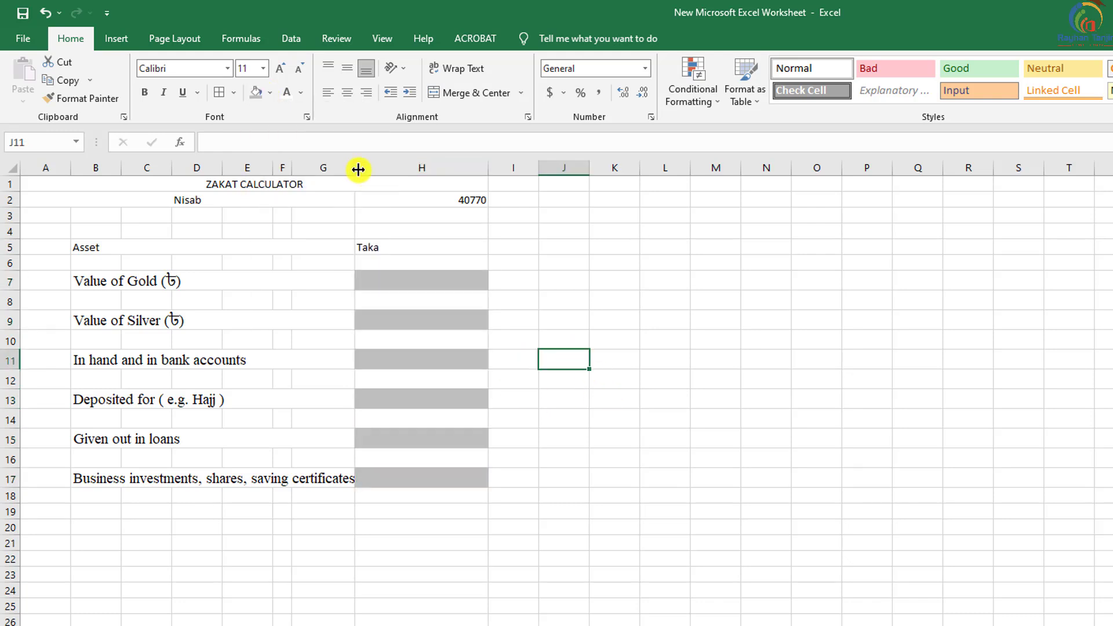
drag(359, 170, 363, 170)
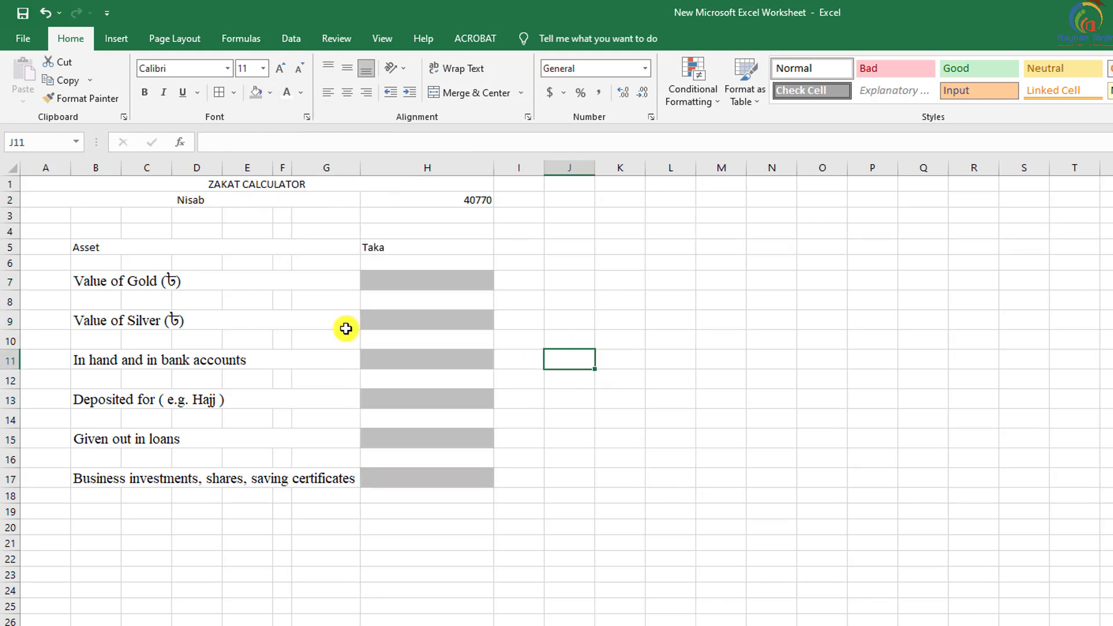
click(110, 526)
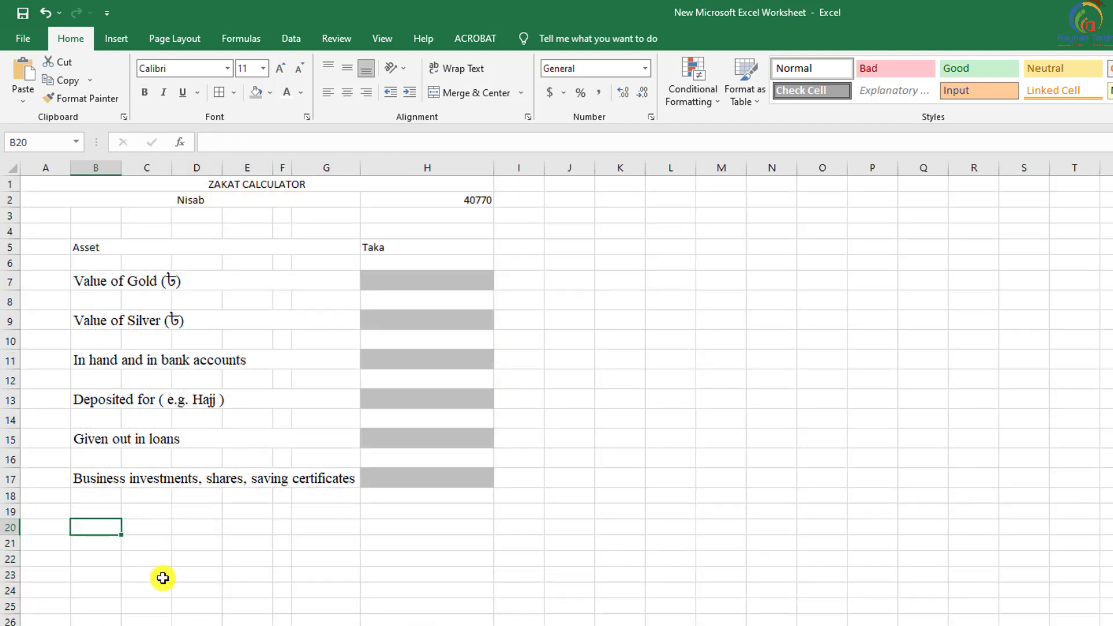
key(ctrl+v)
click(113, 532)
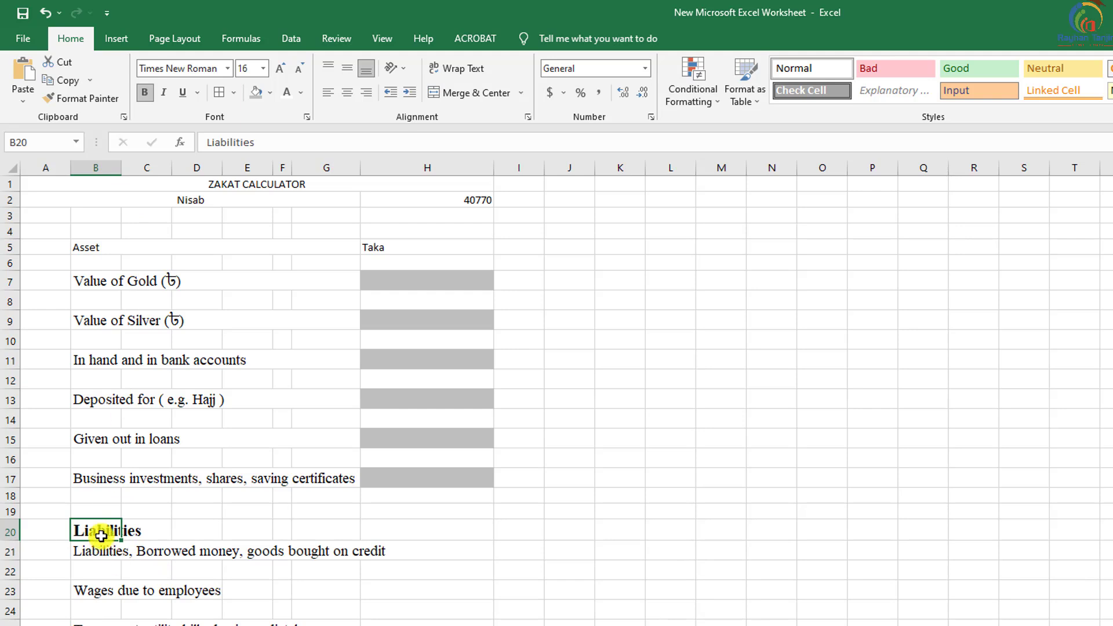
drag(99, 531, 319, 529)
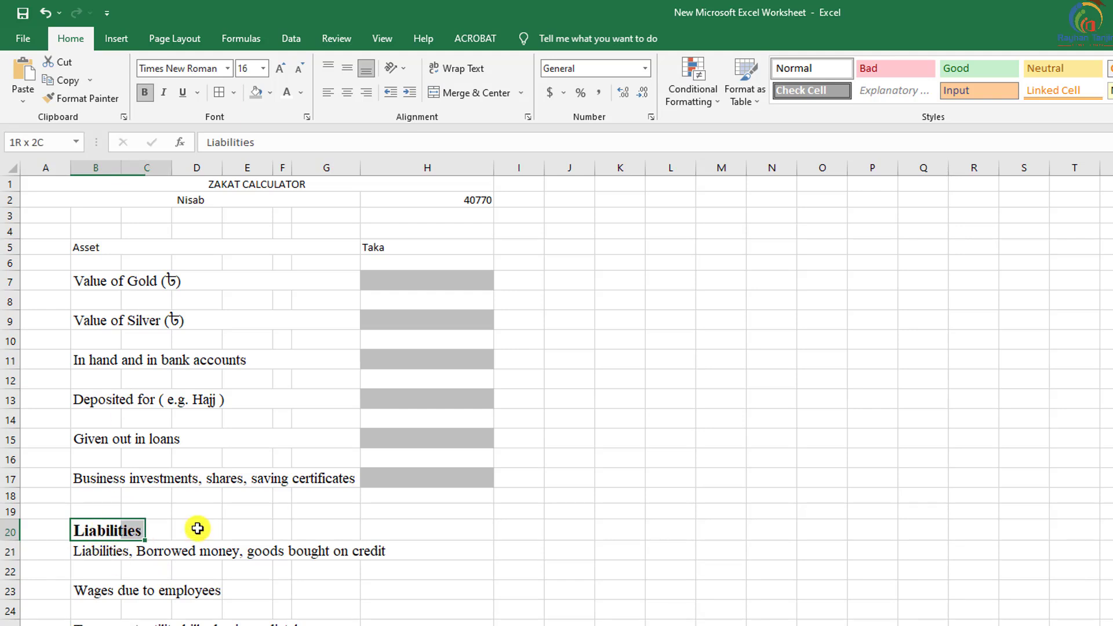
click(465, 106)
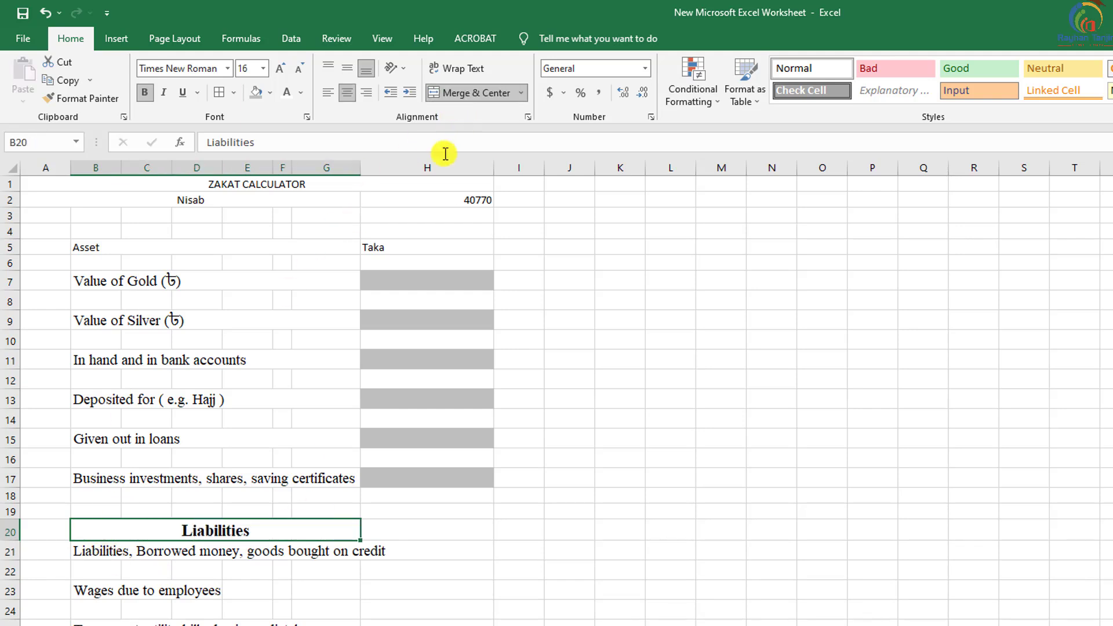
click(328, 95)
- Merge liability rows 21, 23 and 25 across B:G, widen column G, and left-align them
click(175, 554)
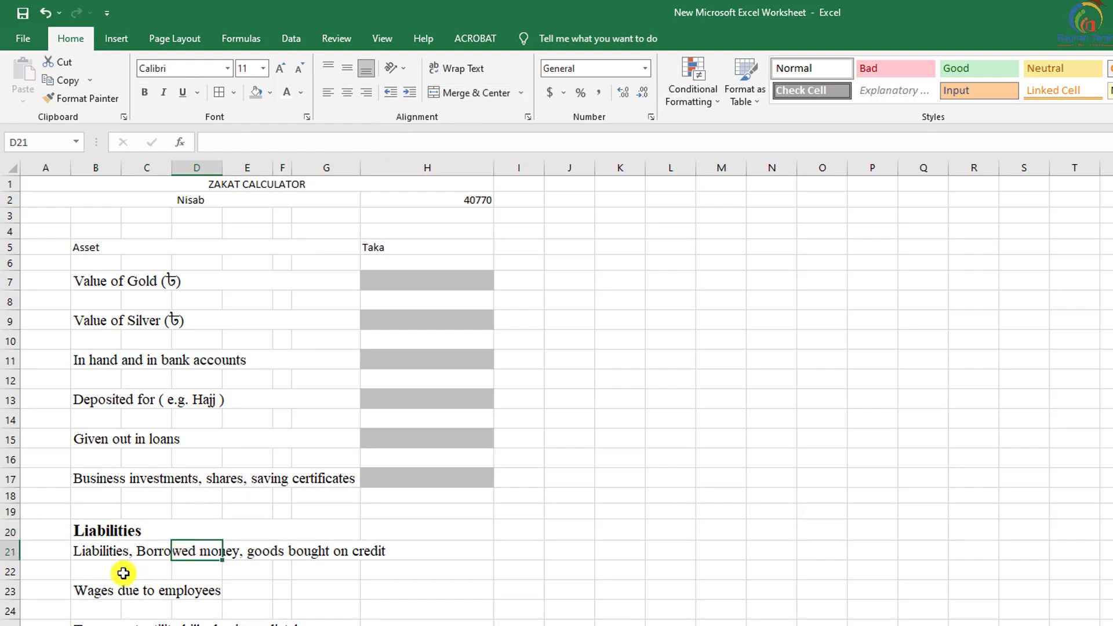
click(109, 554)
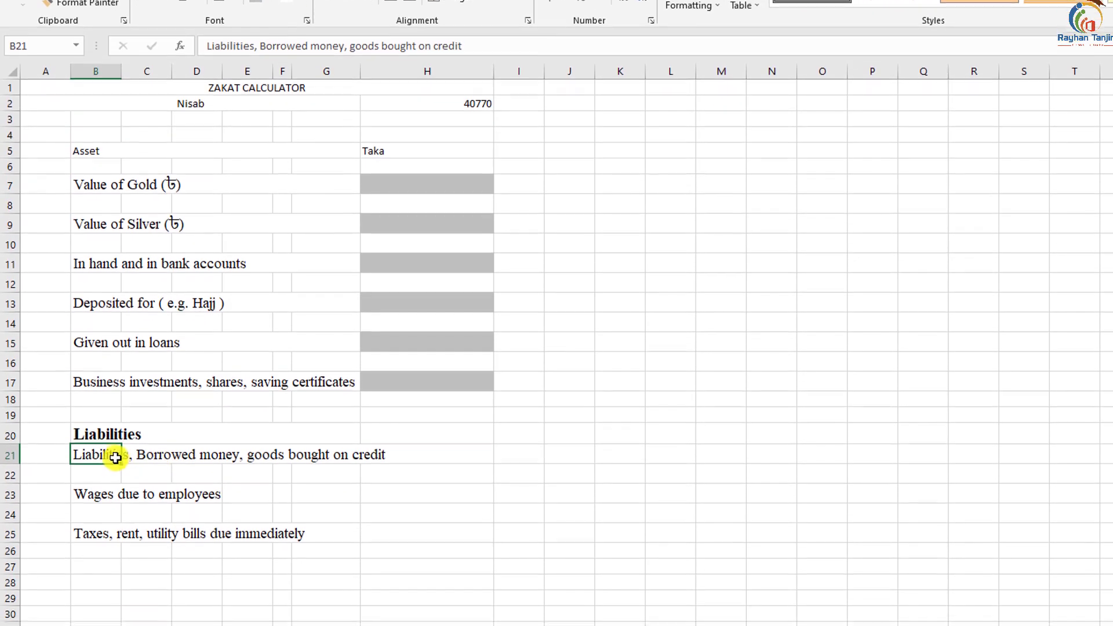
drag(112, 553, 266, 554)
drag(266, 452, 343, 452)
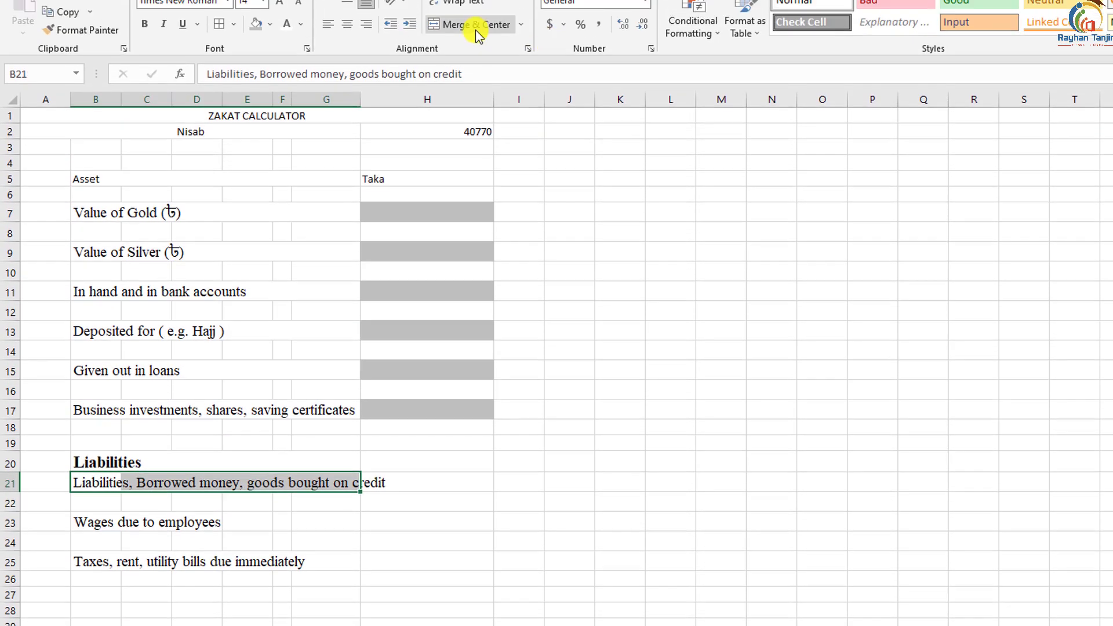
click(475, 44)
drag(90, 542, 348, 543)
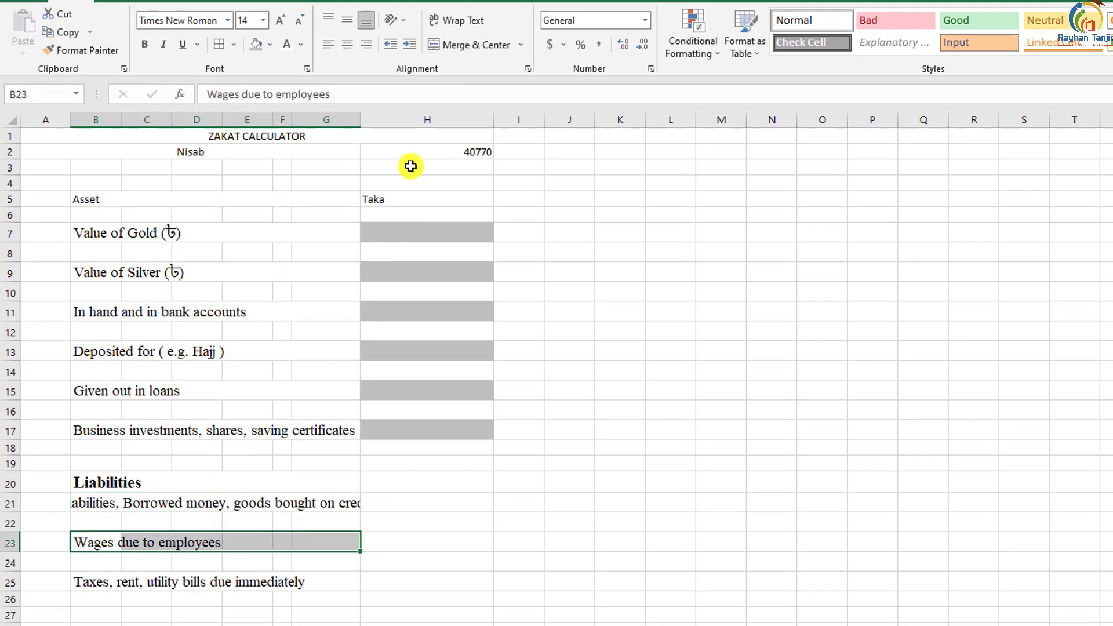
click(475, 44)
drag(106, 582, 348, 582)
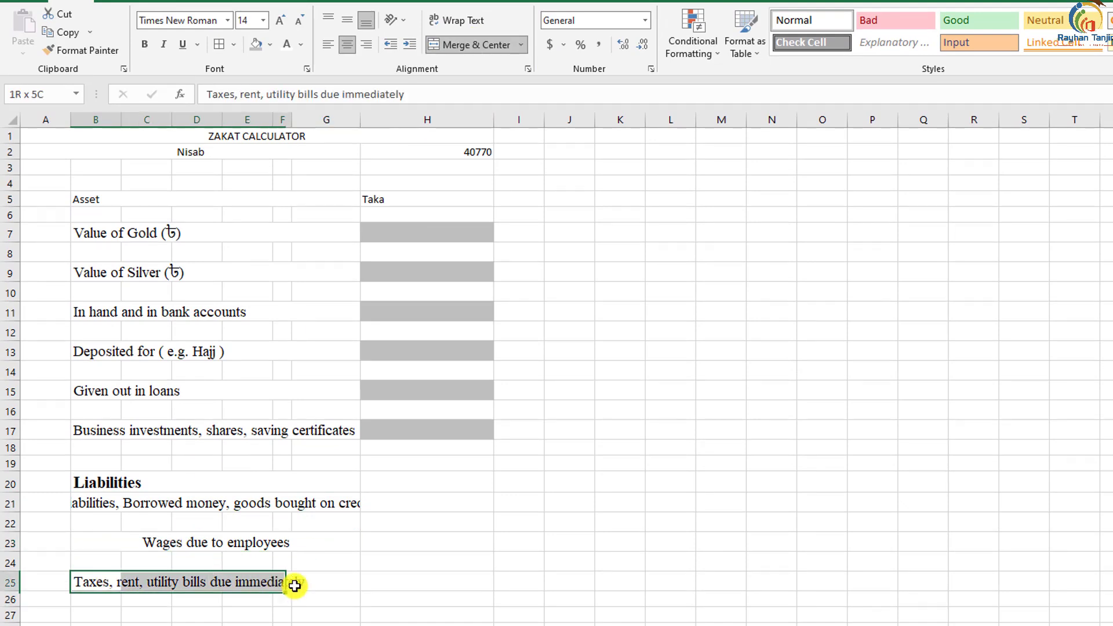
click(450, 45)
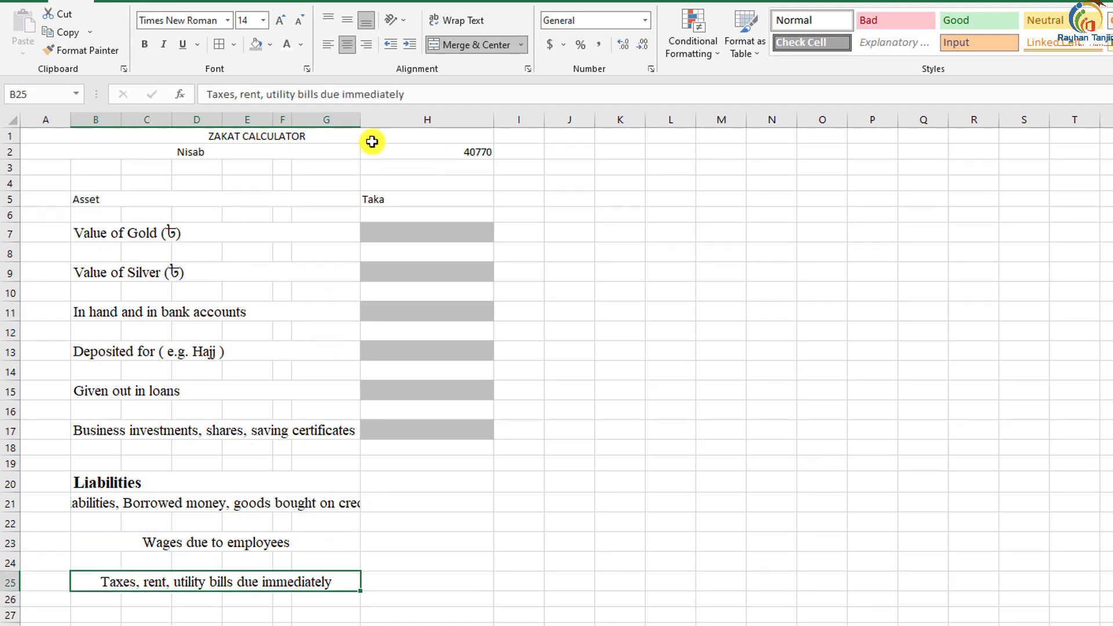
drag(360, 123, 386, 123)
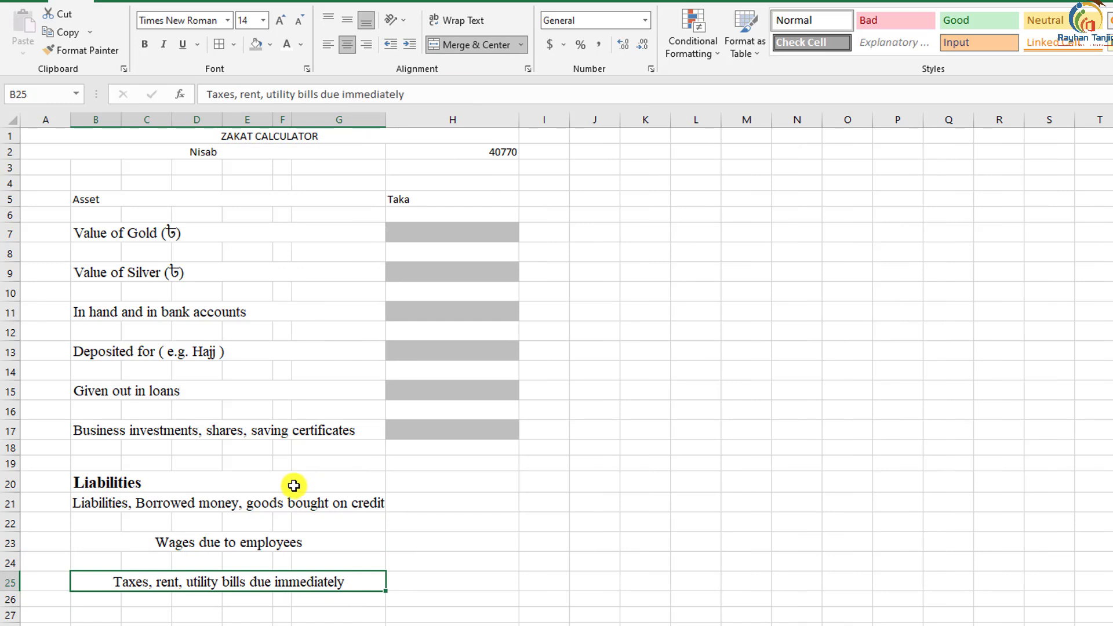
drag(297, 508, 266, 583)
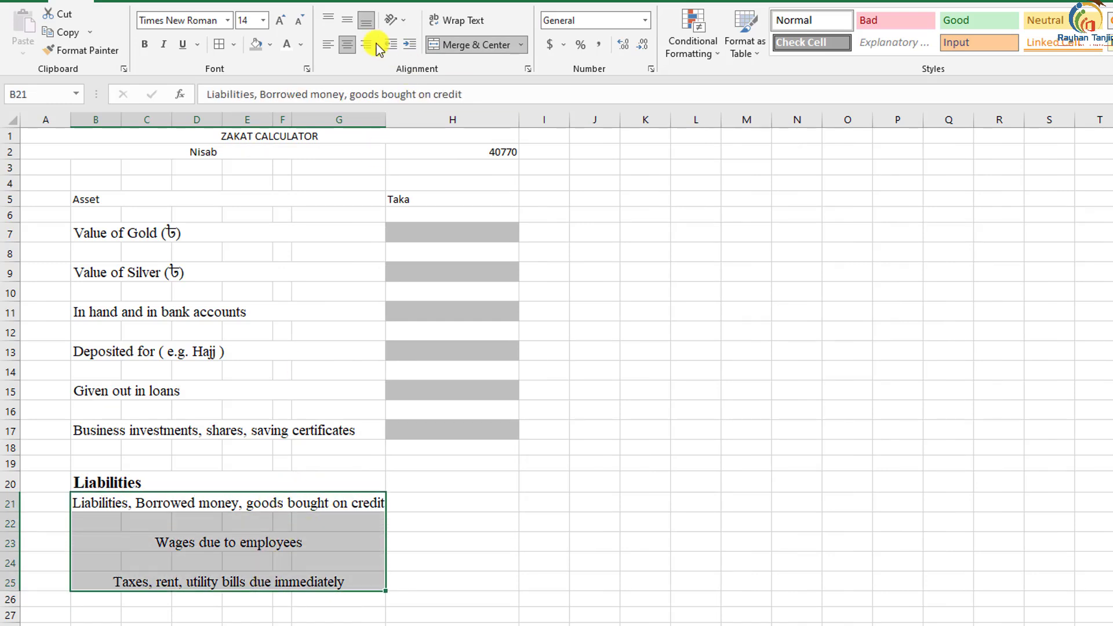
click(328, 45)
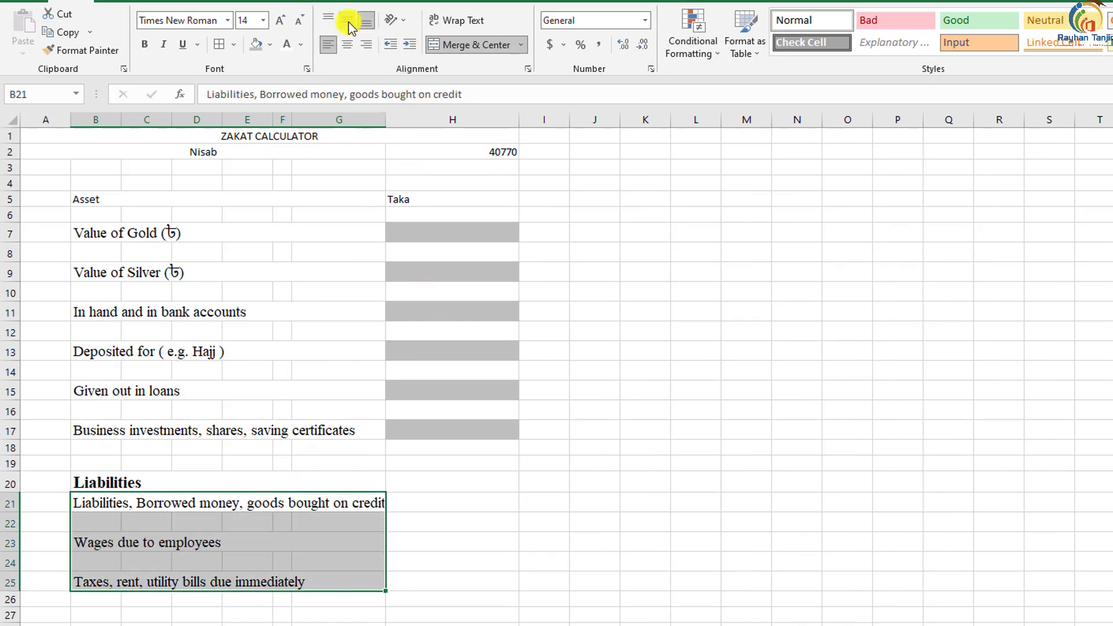
- Fill the liability value cells H21, H23 and H25 grey
click(577, 477)
click(445, 502)
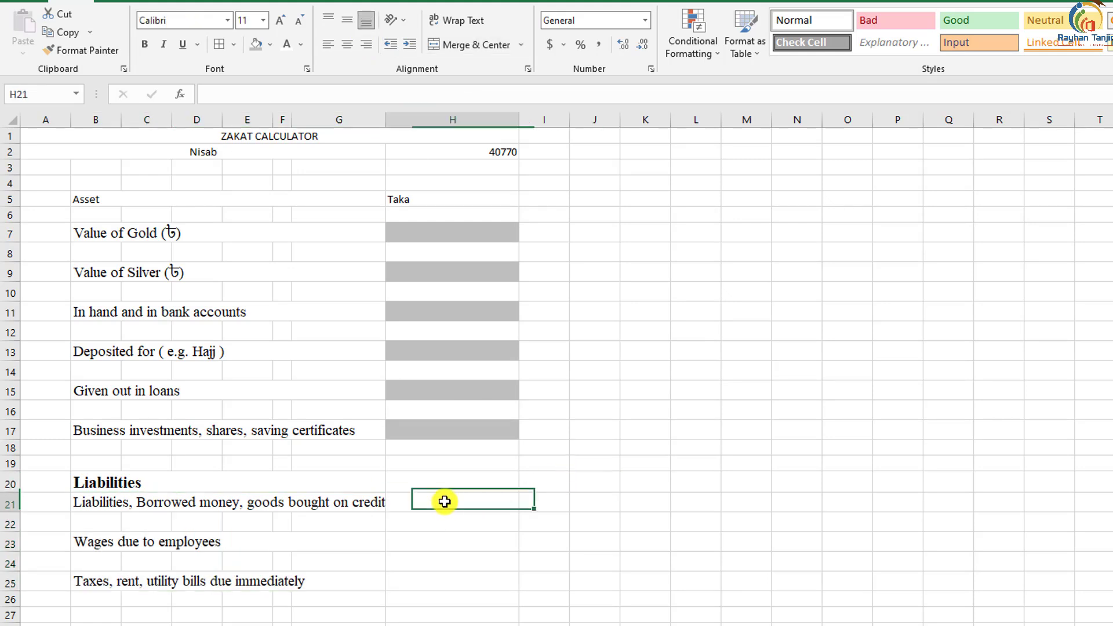
ctrl+click(447, 541)
ctrl+click(444, 581)
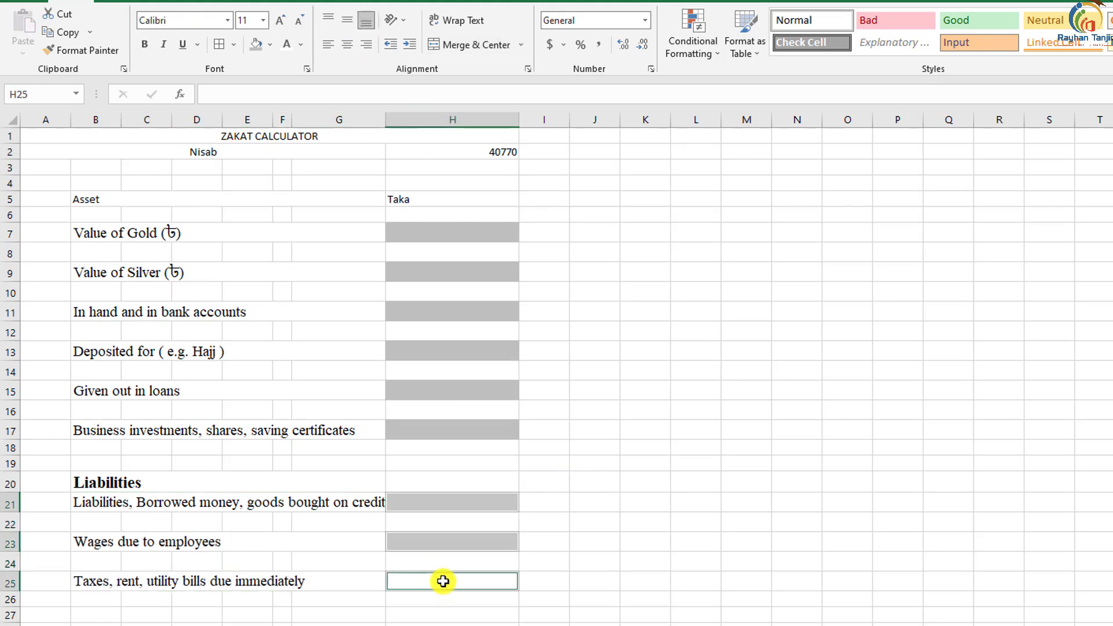
click(255, 45)
click(696, 481)
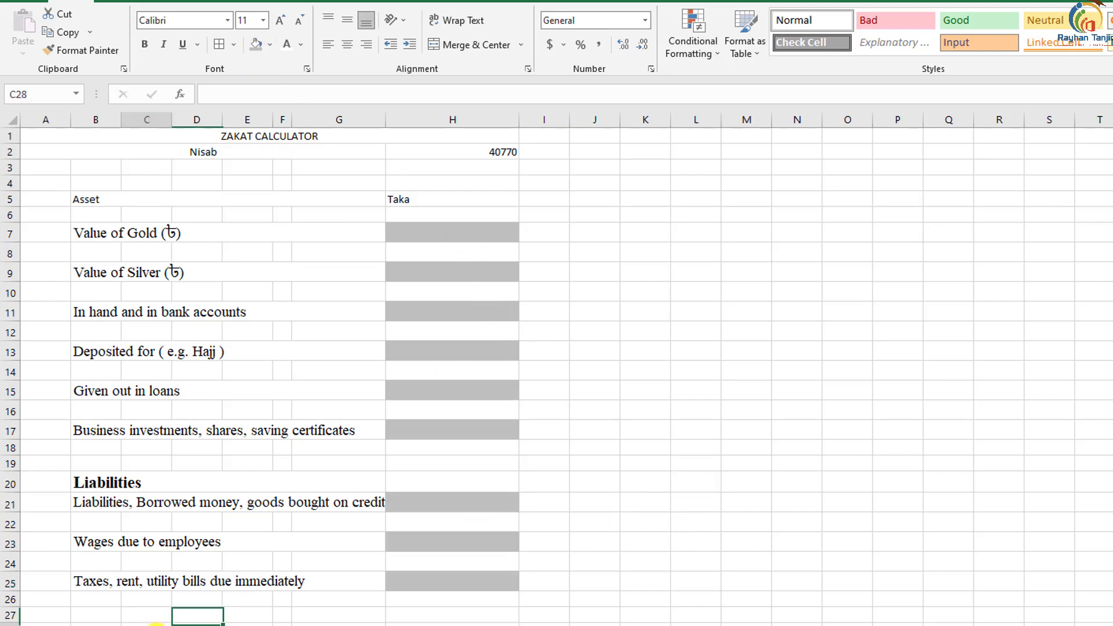
- Copy the Total Assets (Tk) and Zakat Payable (Tk) labels into rows 28 and 30
drag(95, 621, 157, 621)
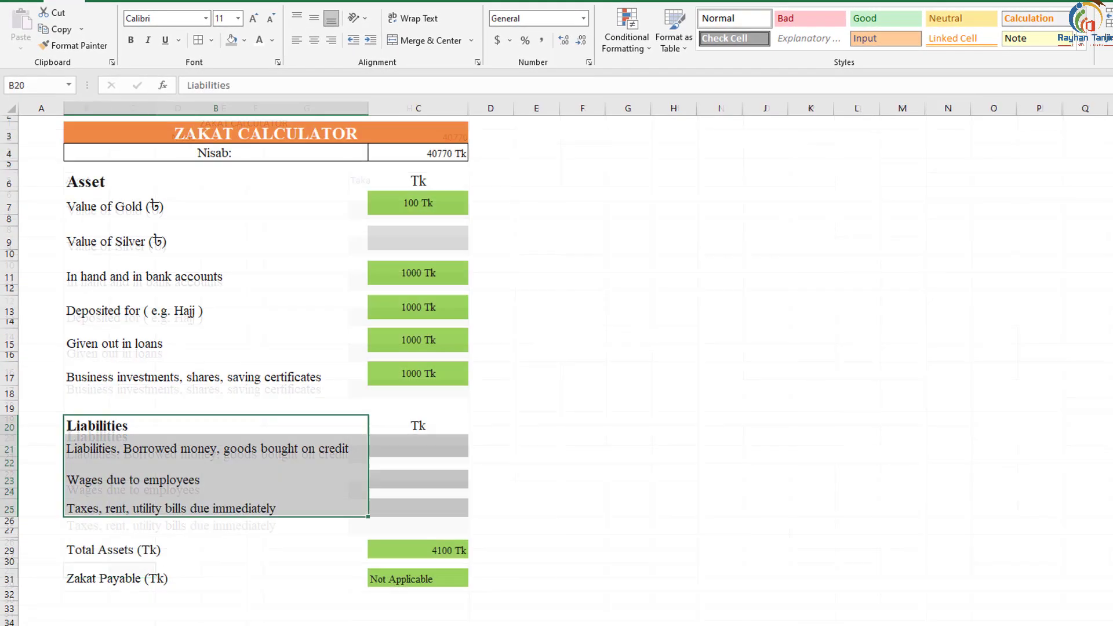
drag(119, 552, 119, 579)
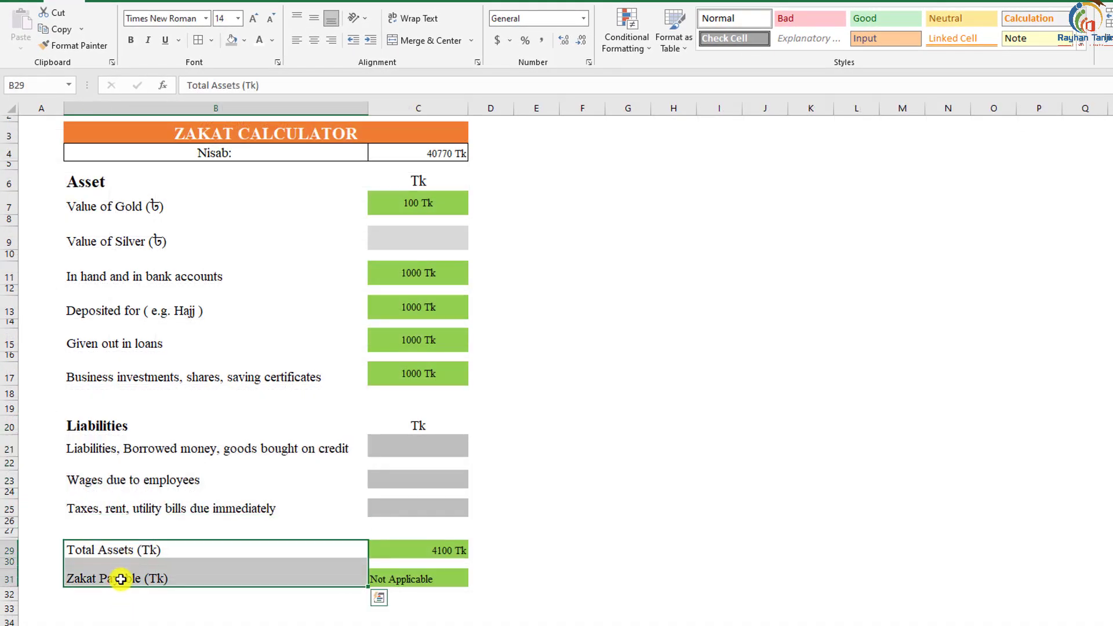
key(ctrl+c)
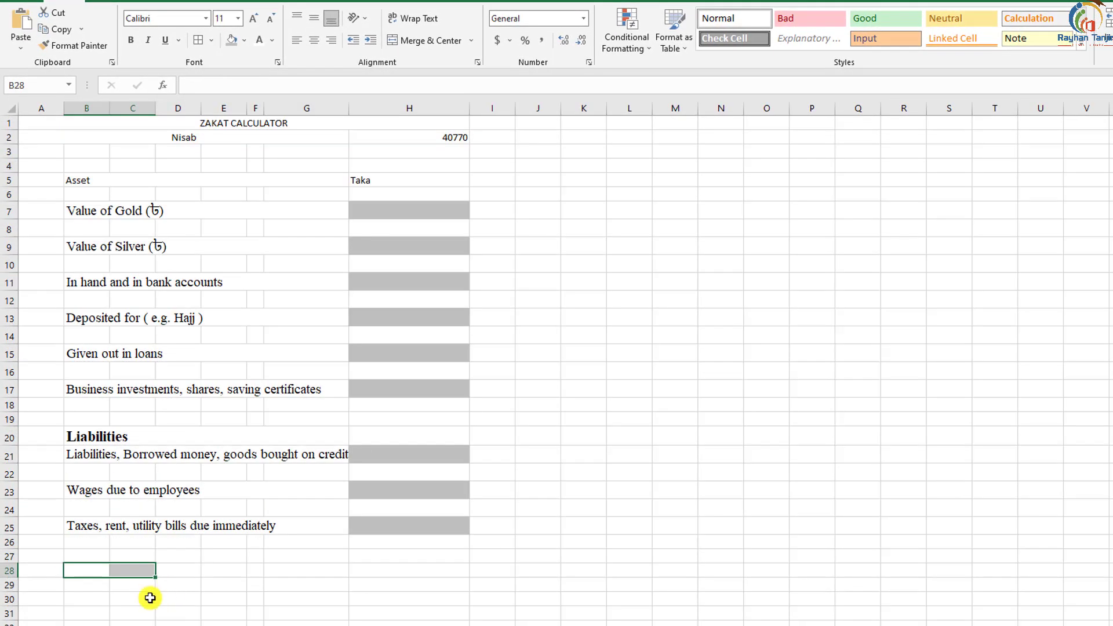
key(ctrl+v)
click(211, 583)
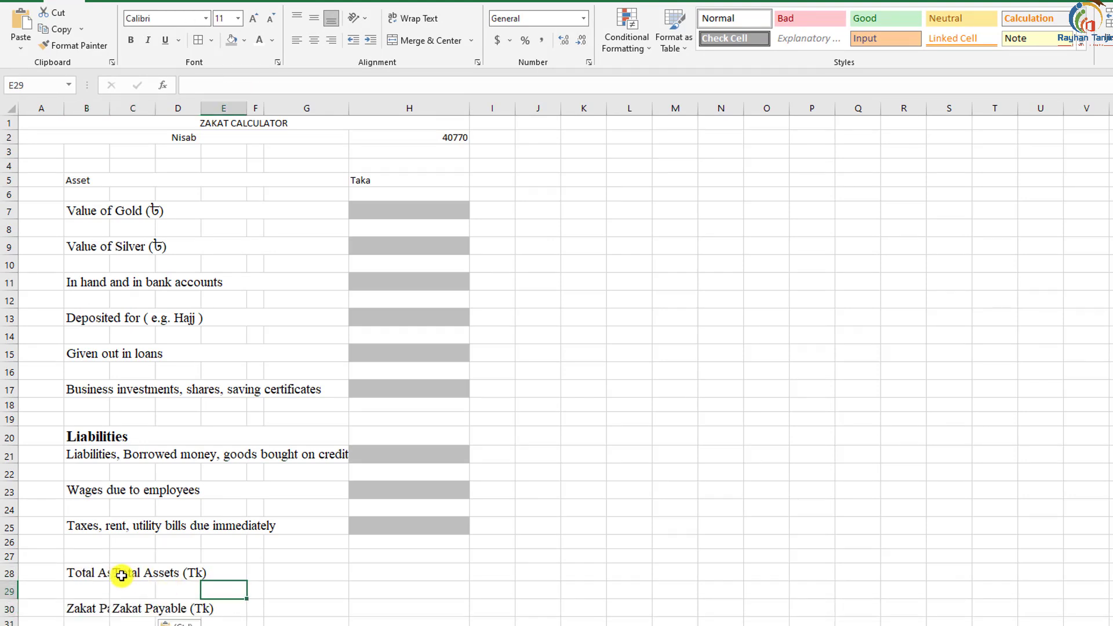
- Merge B28:G28 and B30:G30, accepting the warning, and left-align both labels
drag(90, 573, 330, 573)
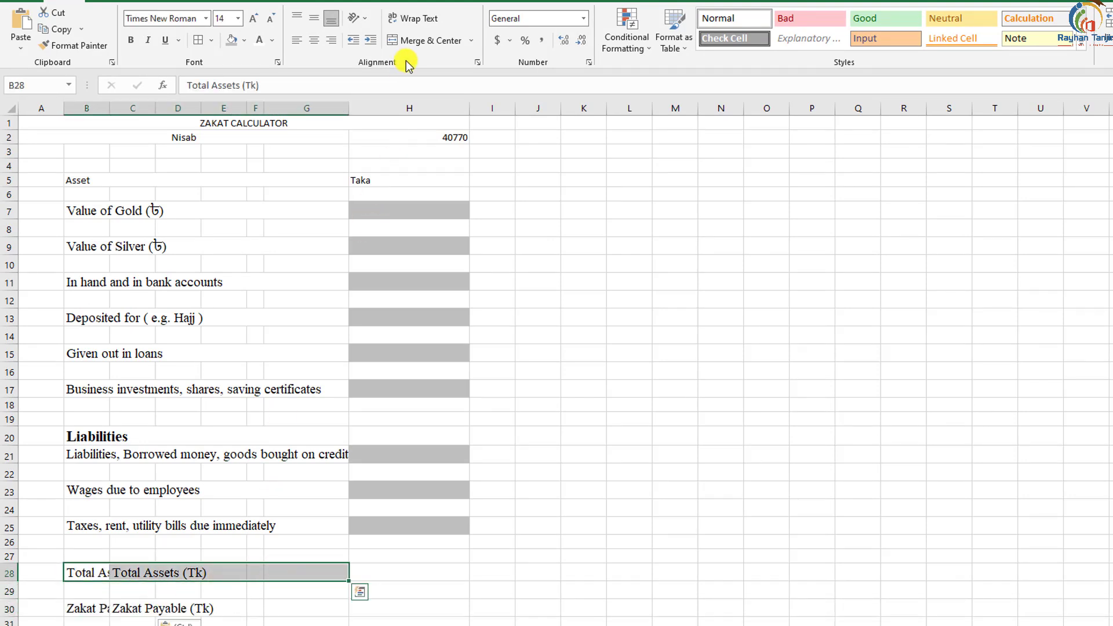
click(426, 40)
key(Return)
drag(90, 608, 330, 608)
click(426, 40)
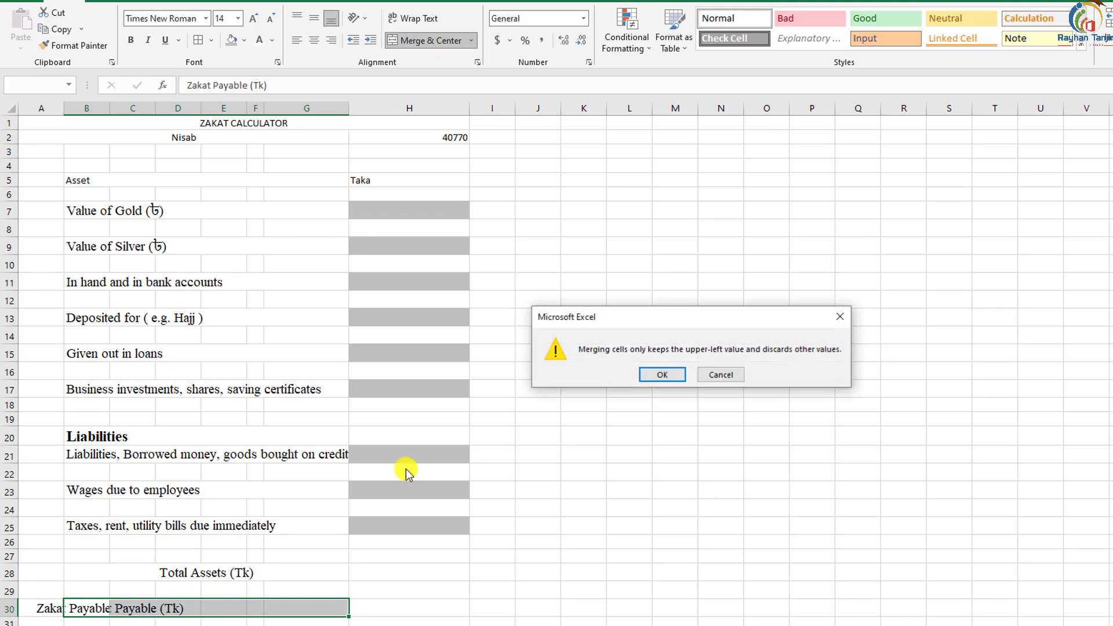
click(648, 377)
click(308, 568)
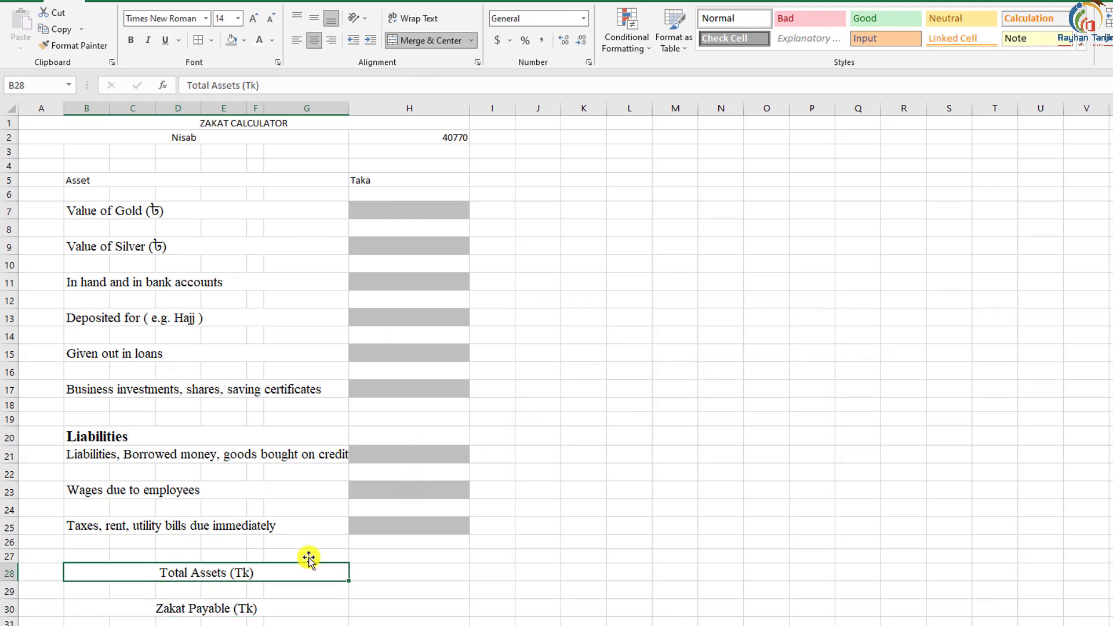
click(304, 43)
click(266, 606)
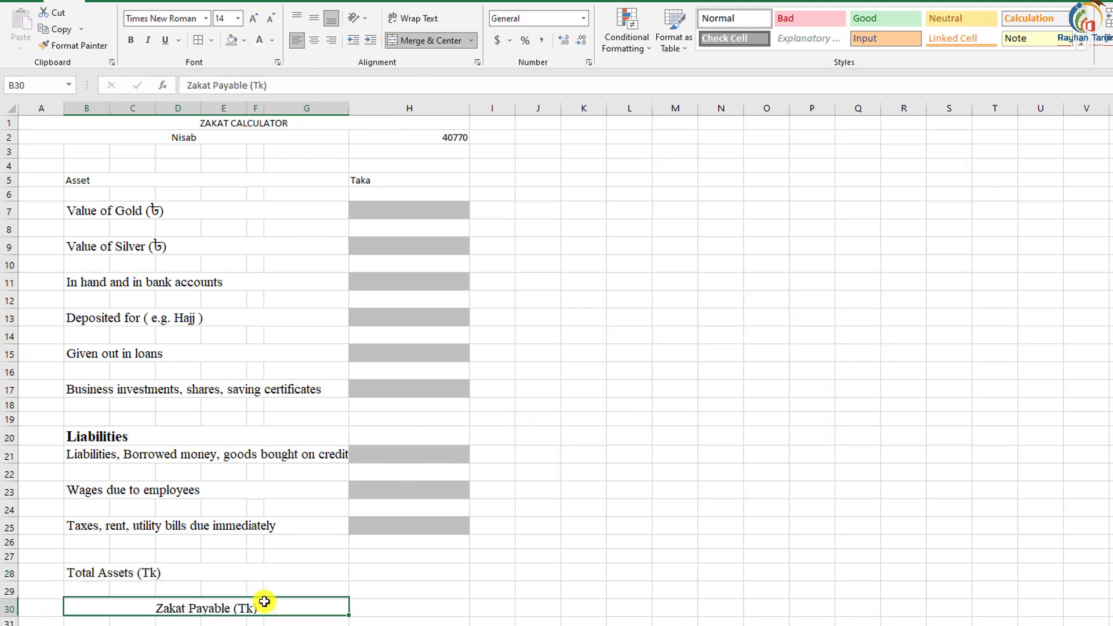
click(303, 44)
- Fill H28 and H30 with light green
click(425, 573)
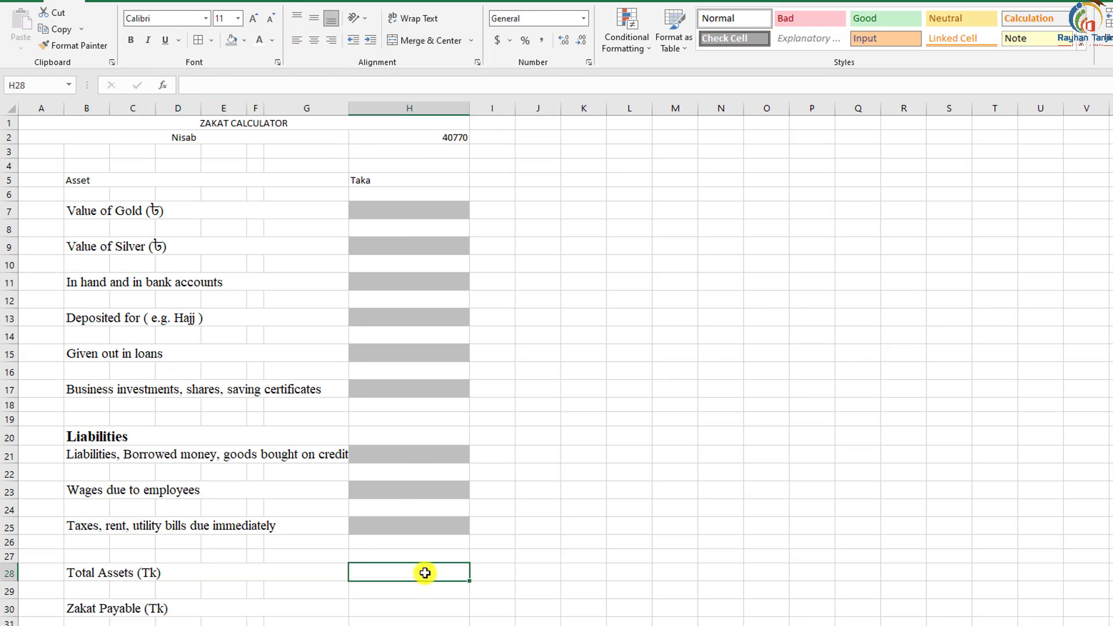
click(244, 40)
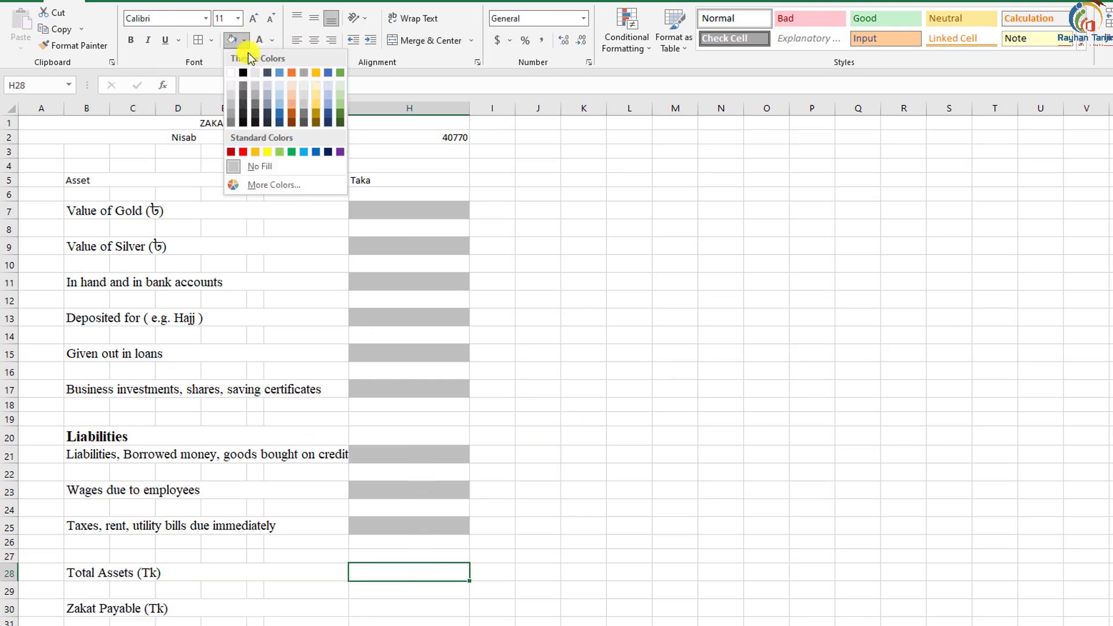
click(282, 152)
click(403, 606)
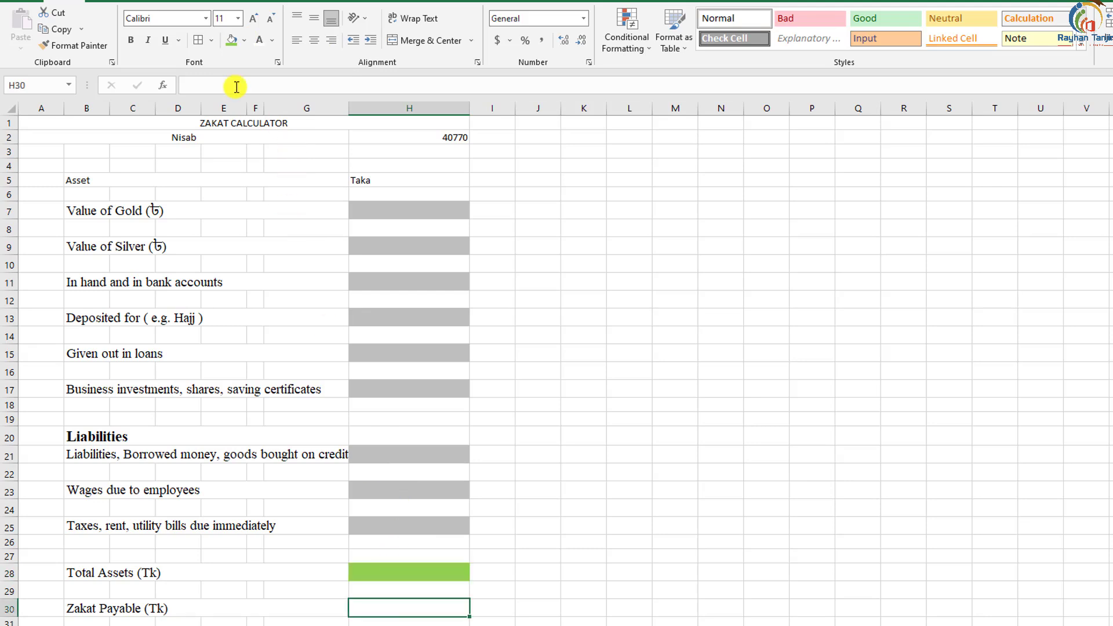
click(228, 45)
click(634, 506)
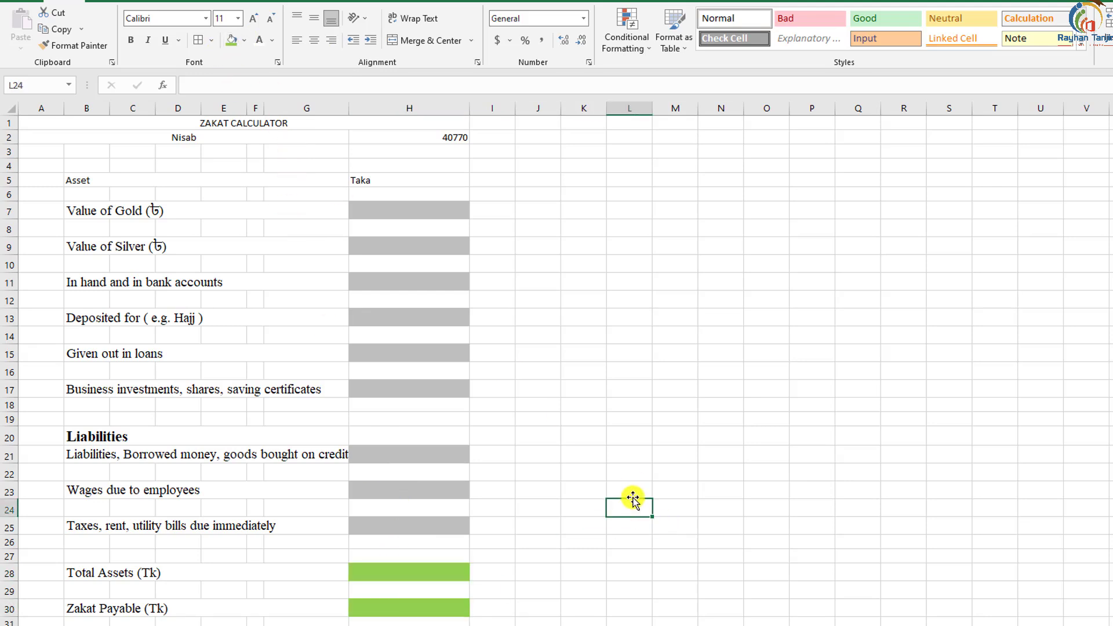
click(435, 210)
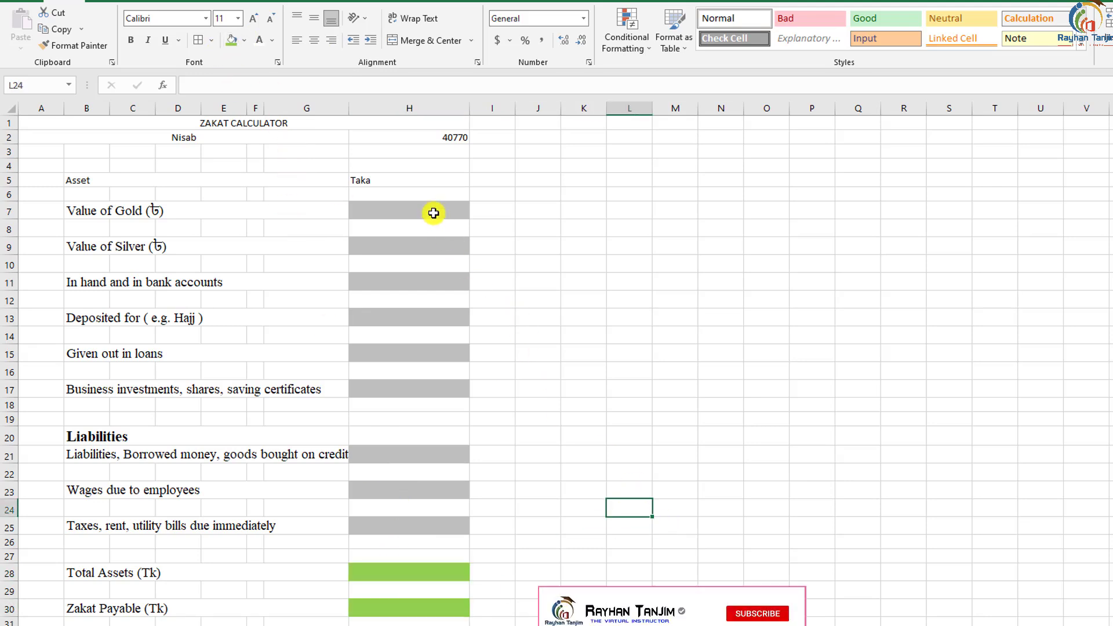
- Select the Nisab cell H2 together with the amount cells H9 through H30
ctrl+click(438, 247)
ctrl+click(433, 279)
ctrl+click(415, 319)
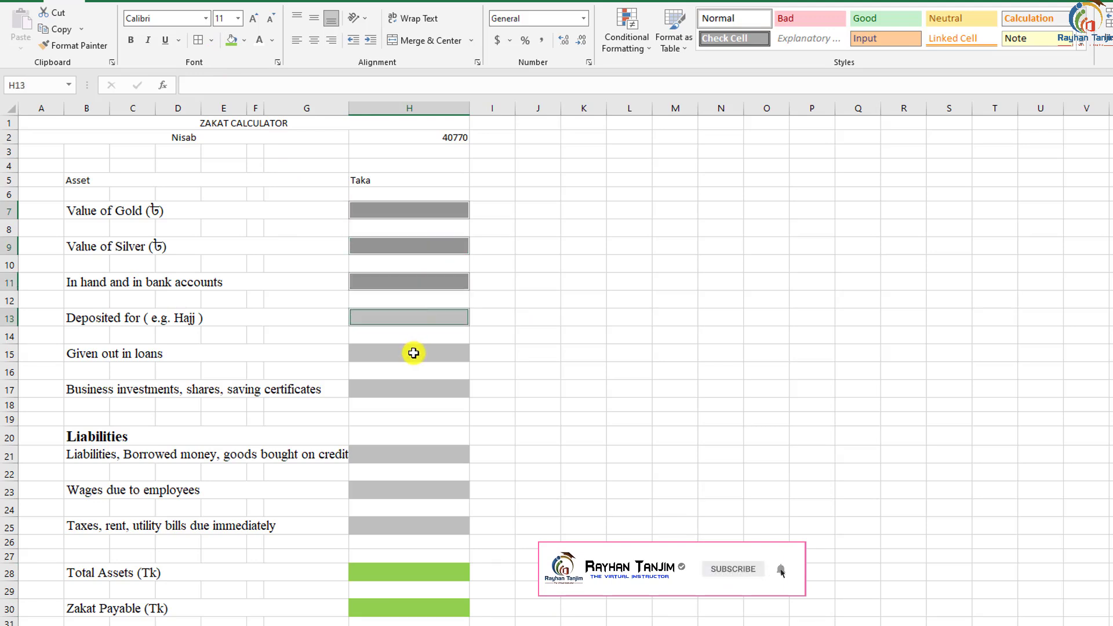
ctrl+click(414, 351)
ctrl+click(405, 386)
ctrl+click(409, 458)
ctrl+click(407, 486)
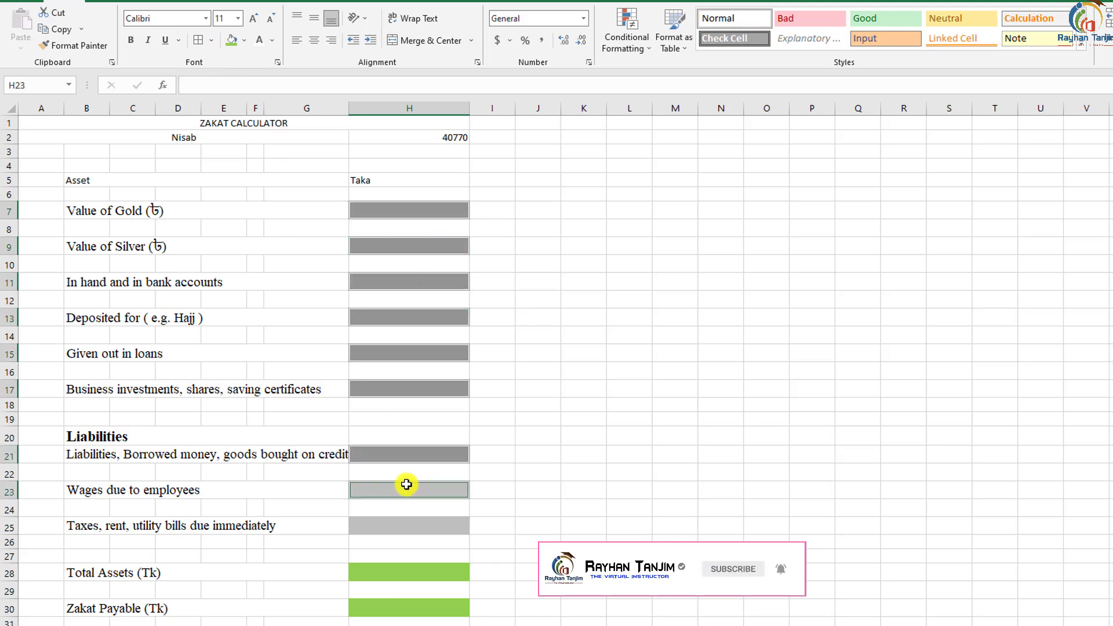
ctrl+click(410, 532)
ctrl+click(405, 574)
ctrl+click(406, 604)
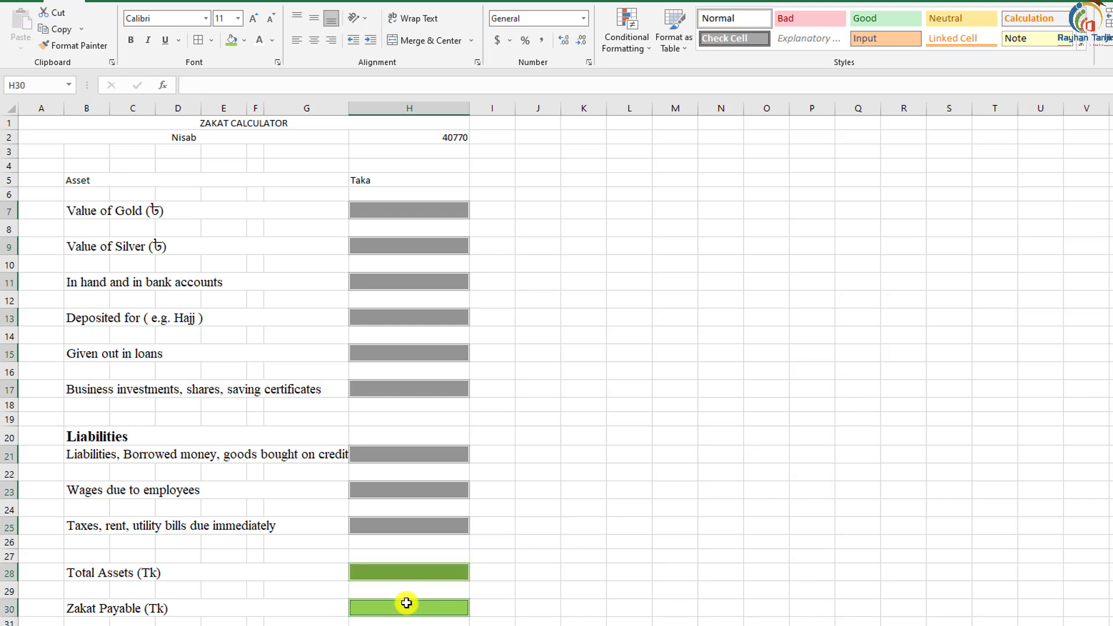
ctrl+click(453, 141)
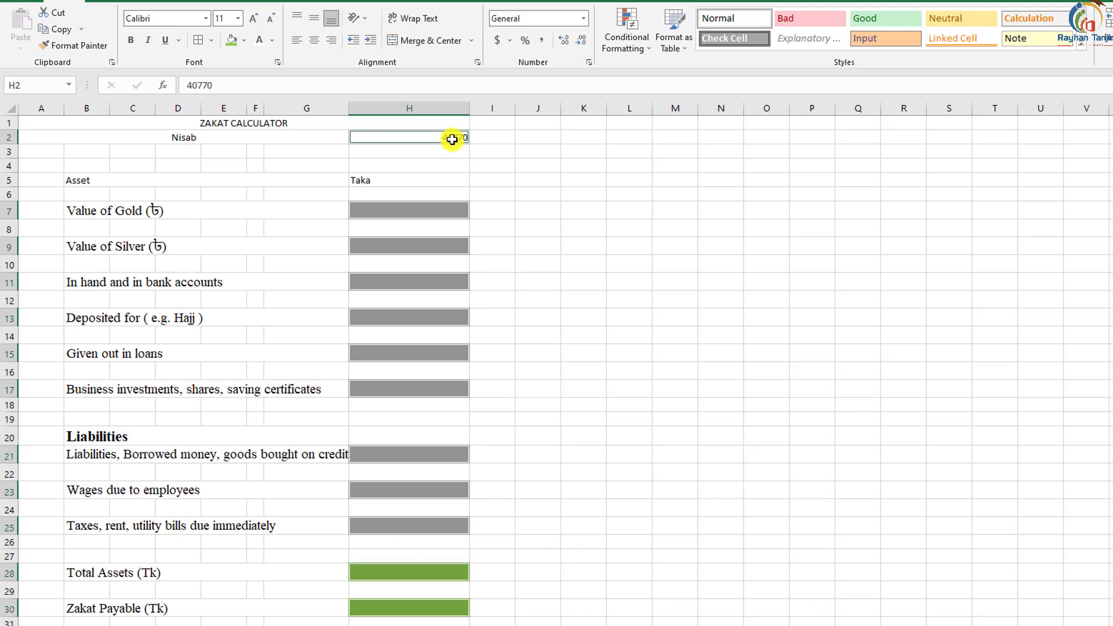
- Apply the custom number format #" Tk" so the selected amounts show a Tk suffix
right_click(453, 139)
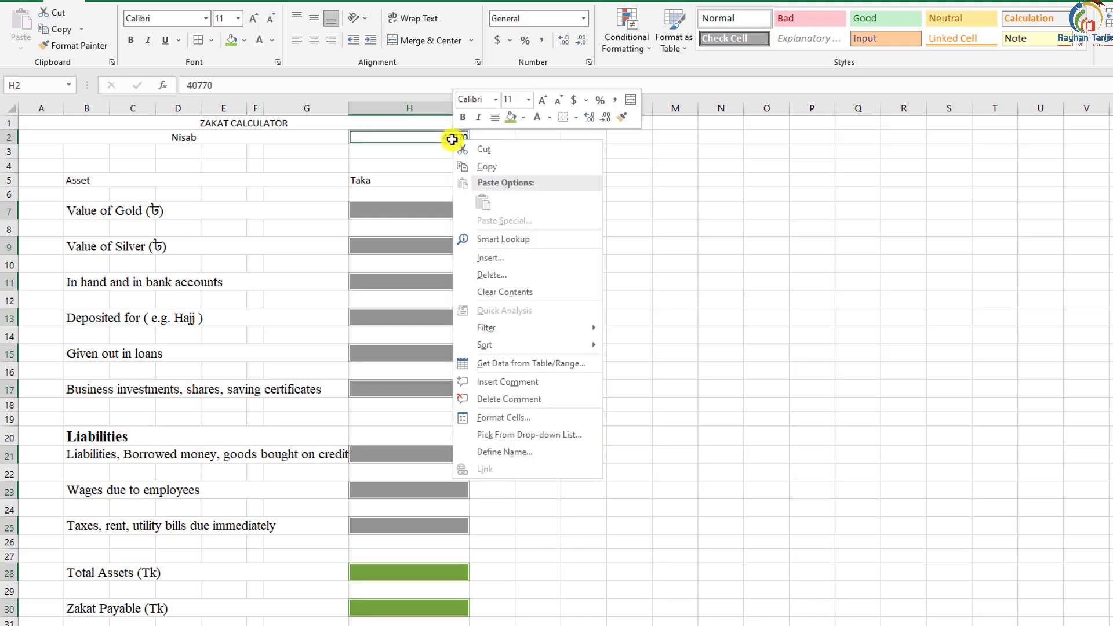
click(503, 418)
click(351, 405)
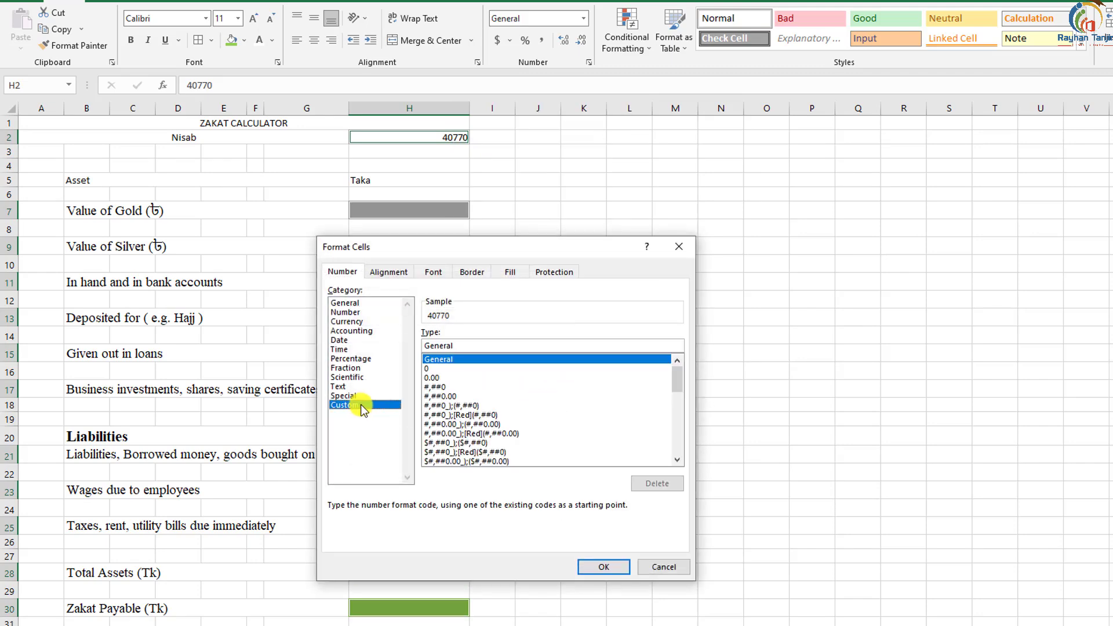
drag(464, 341, 411, 346)
key(BackSpace)
text(#" Tk")
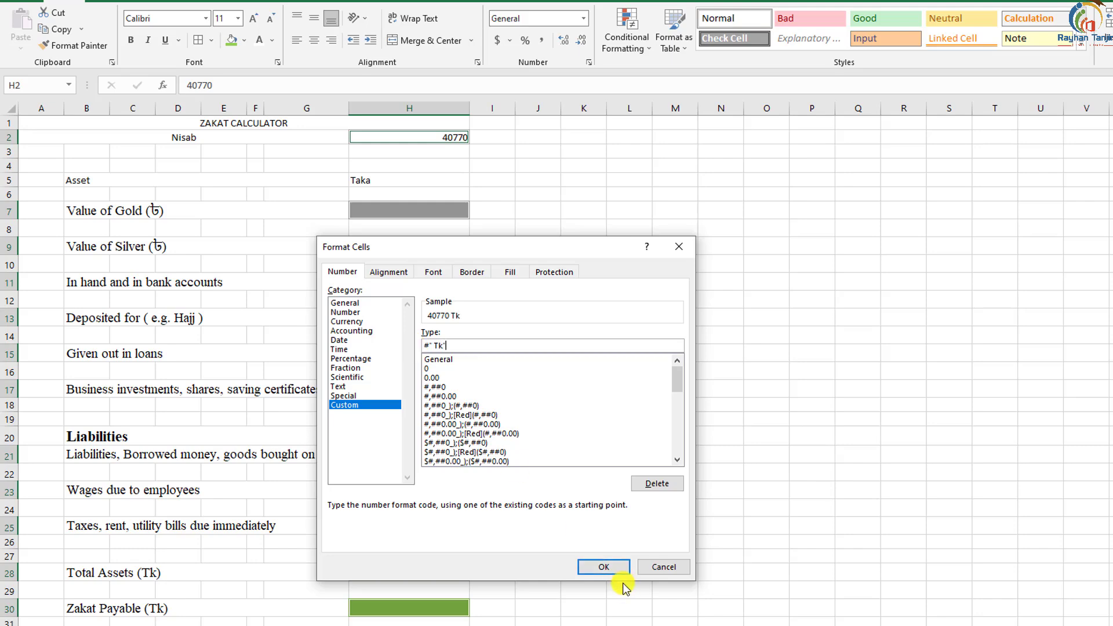
click(603, 567)
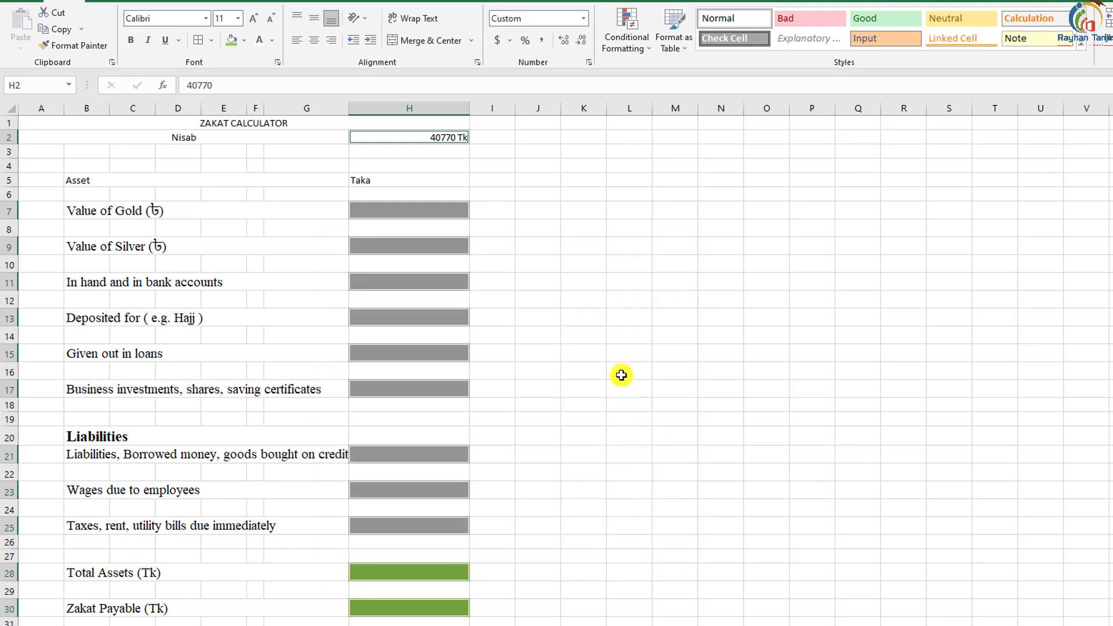
- Enter 500 as the Value of Gold in H7
click(443, 209)
text(500)
key(Return)
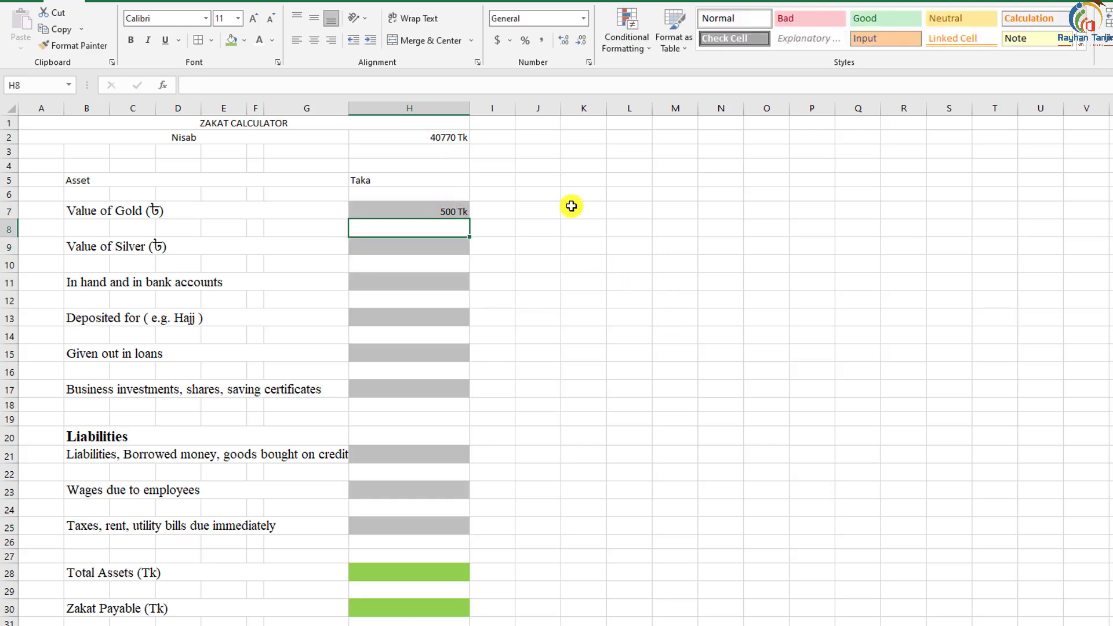
click(460, 210)
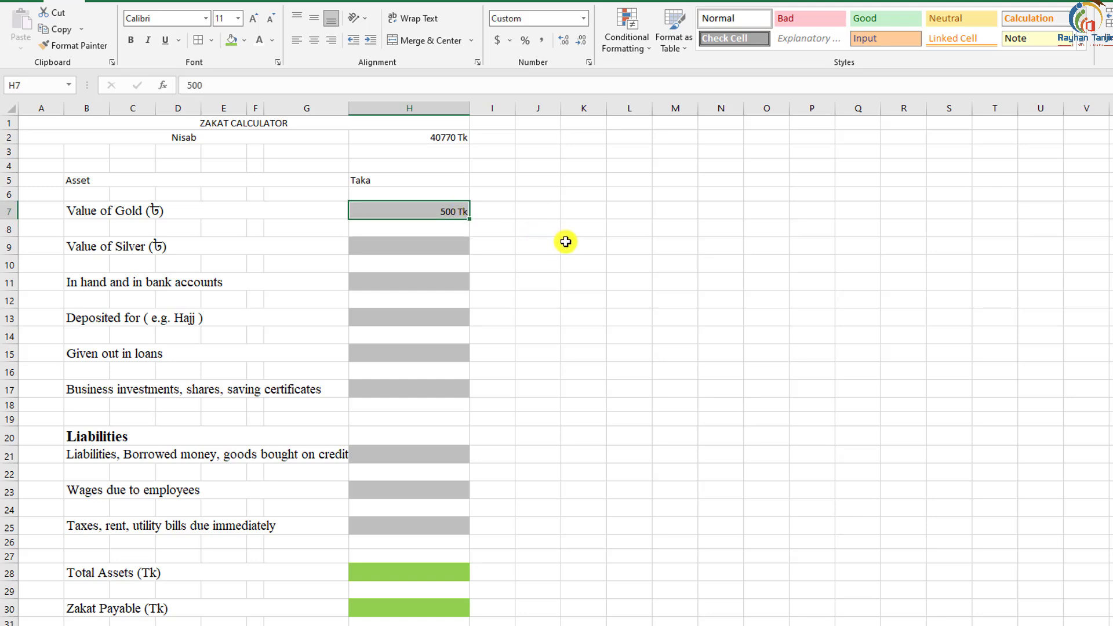
click(450, 250)
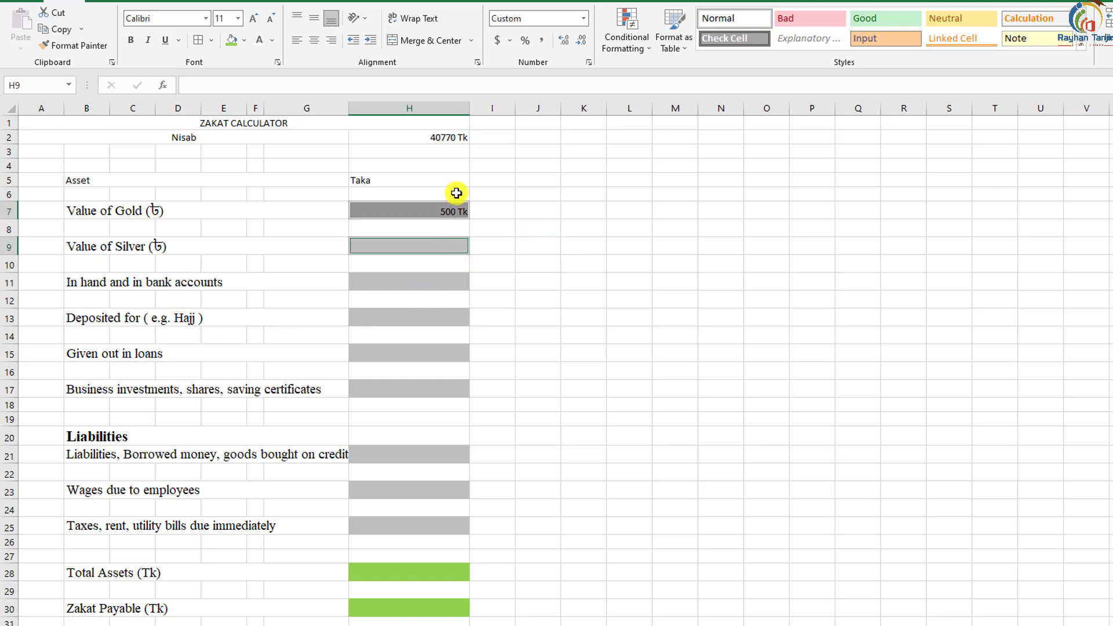
ctrl+click(437, 318)
ctrl+click(429, 355)
ctrl+click(429, 394)
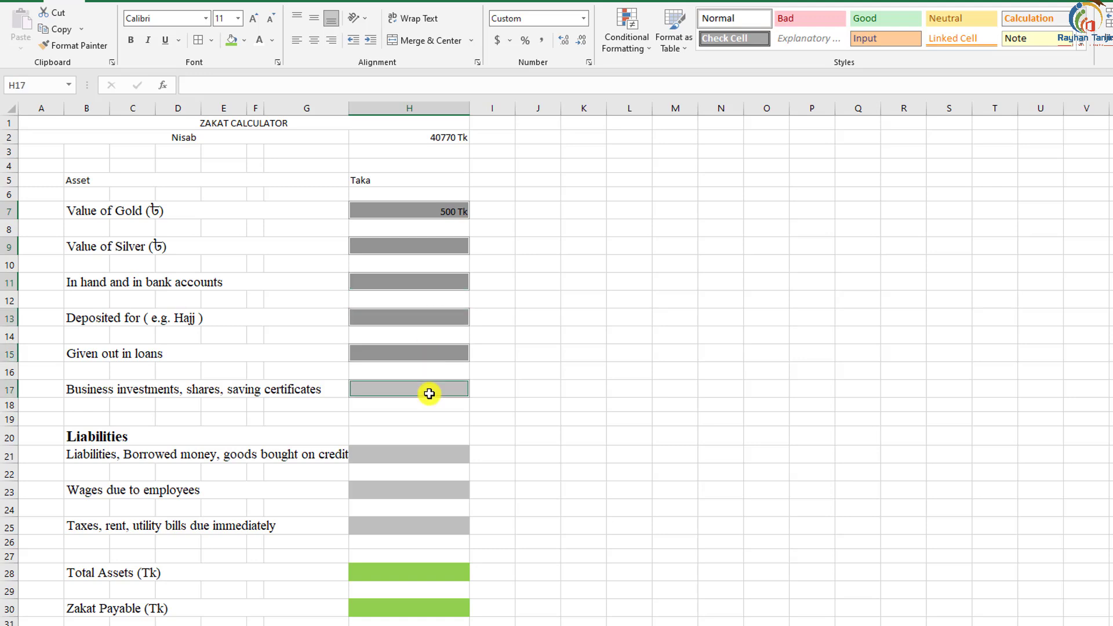
ctrl+click(418, 455)
ctrl+click(422, 491)
ctrl+click(425, 525)
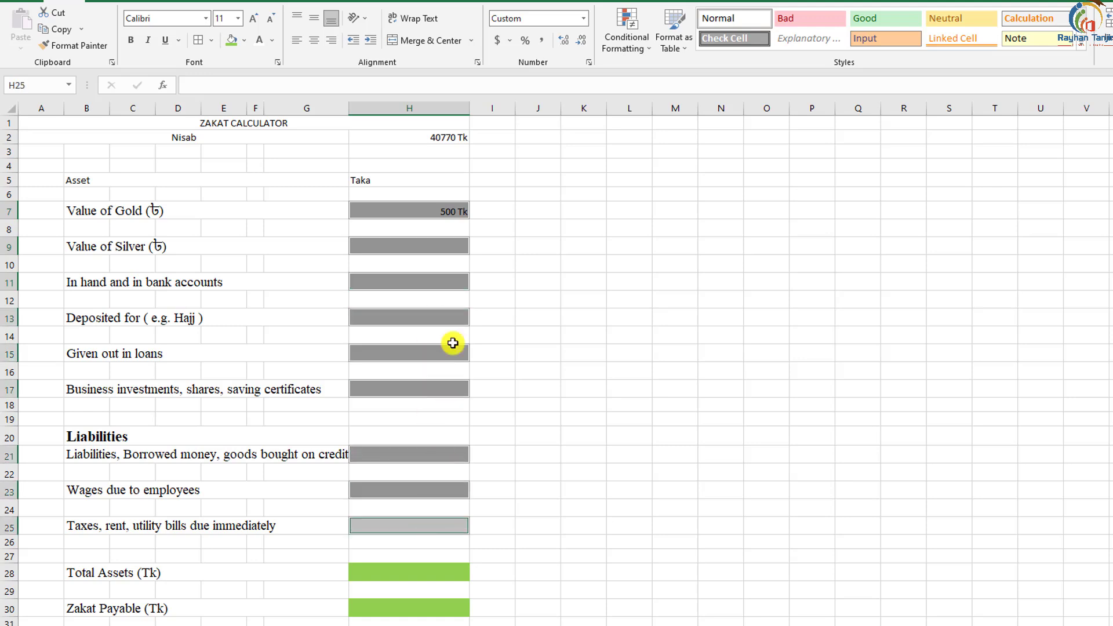
right_click(430, 243)
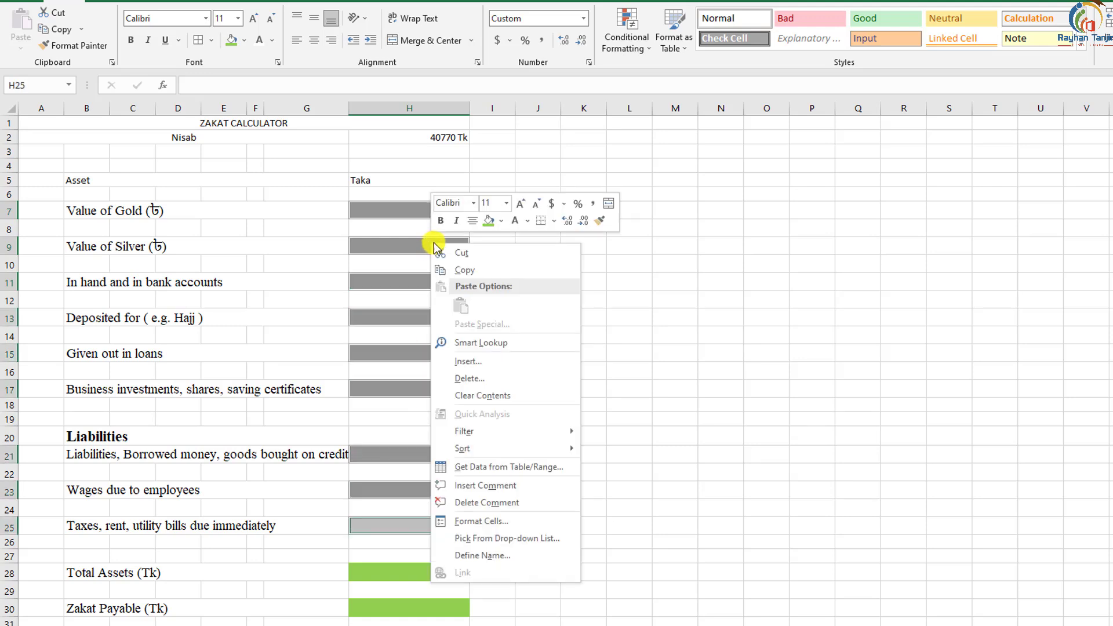
click(481, 521)
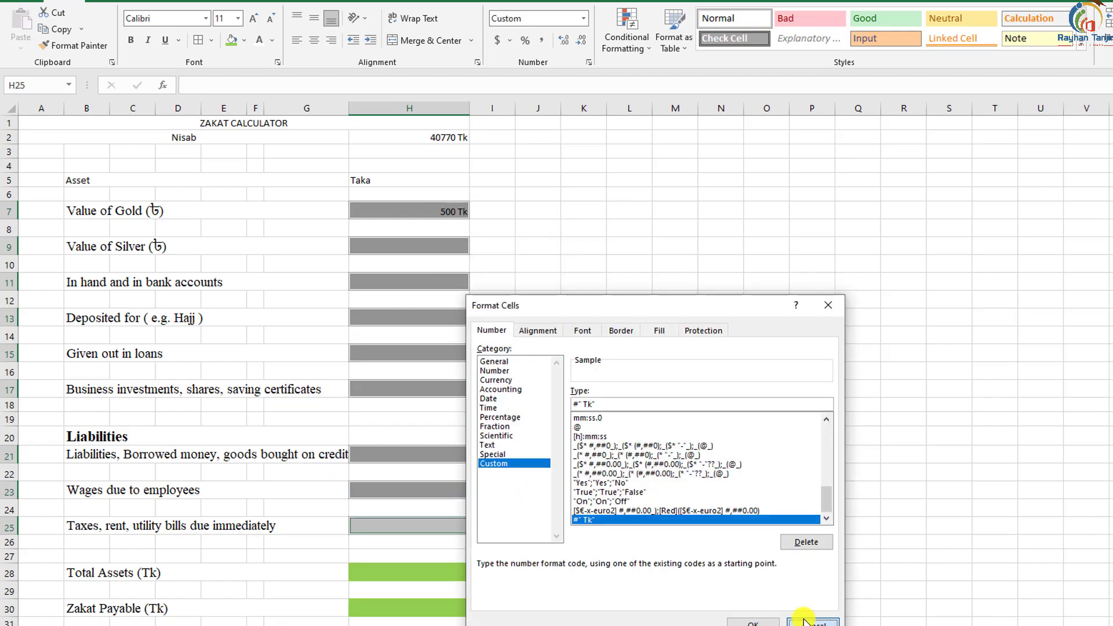
click(806, 622)
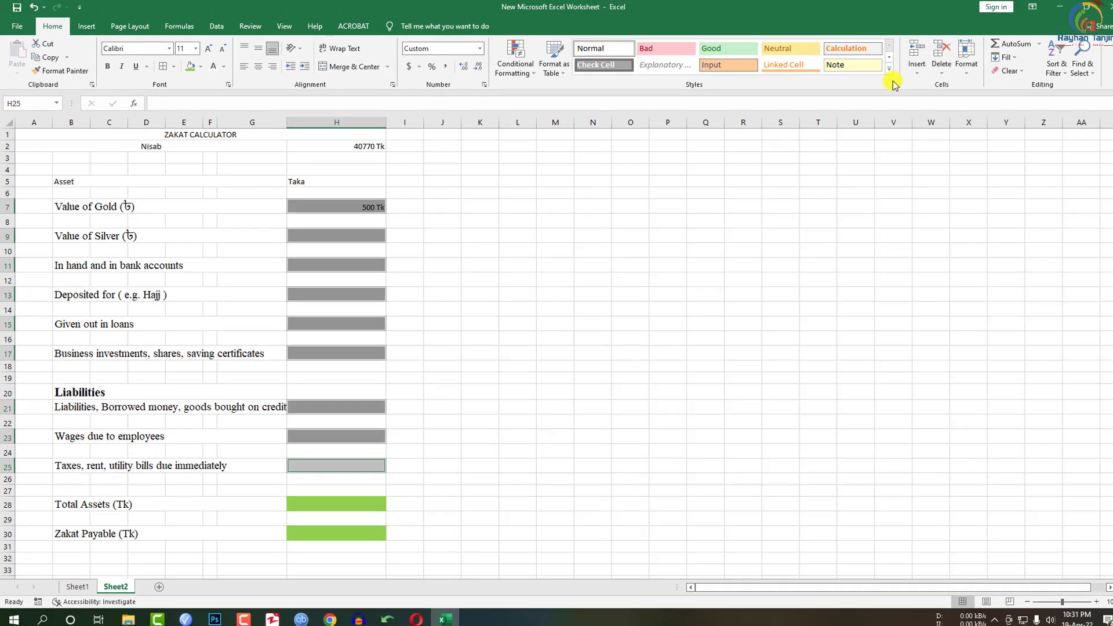
- Add a No Blanks conditional formatting rule that fills non-empty cells green
click(526, 73)
mouse_move(546, 94)
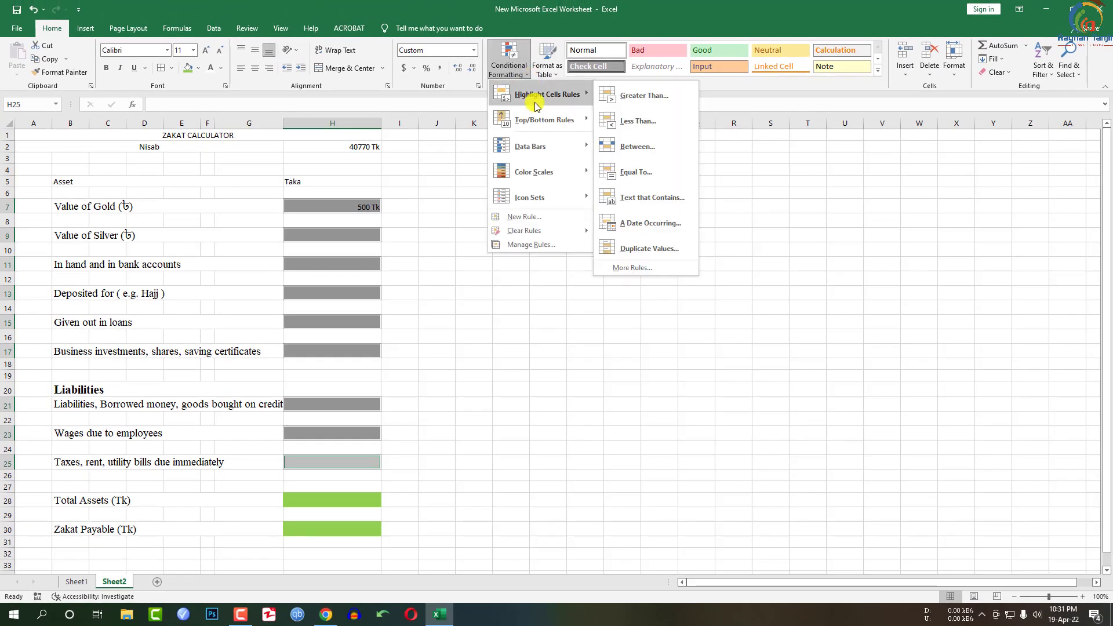
click(642, 268)
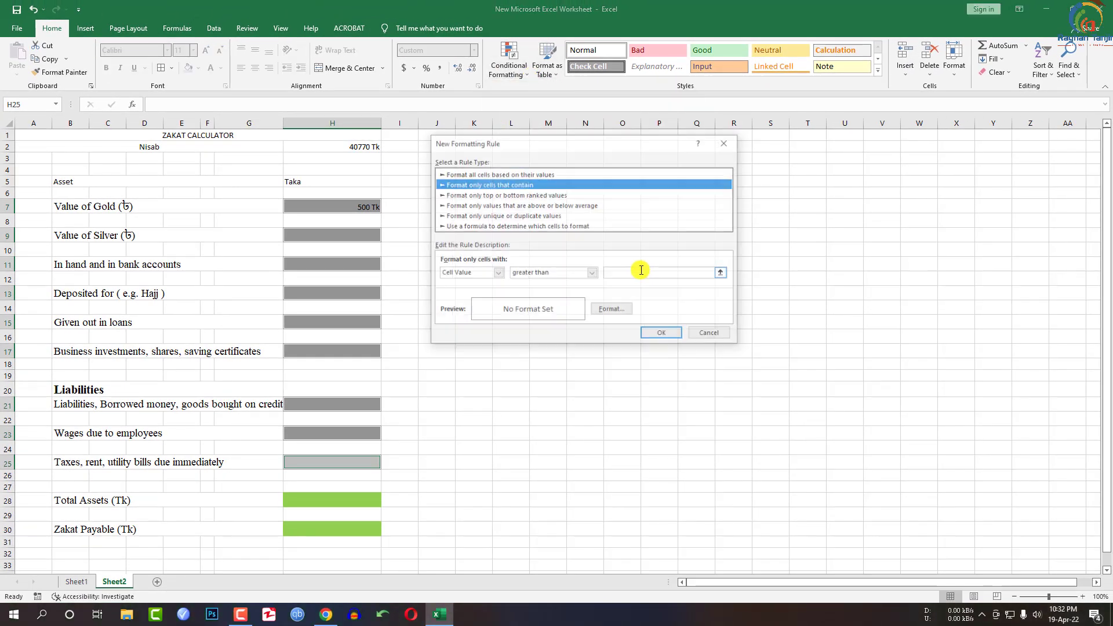
click(487, 273)
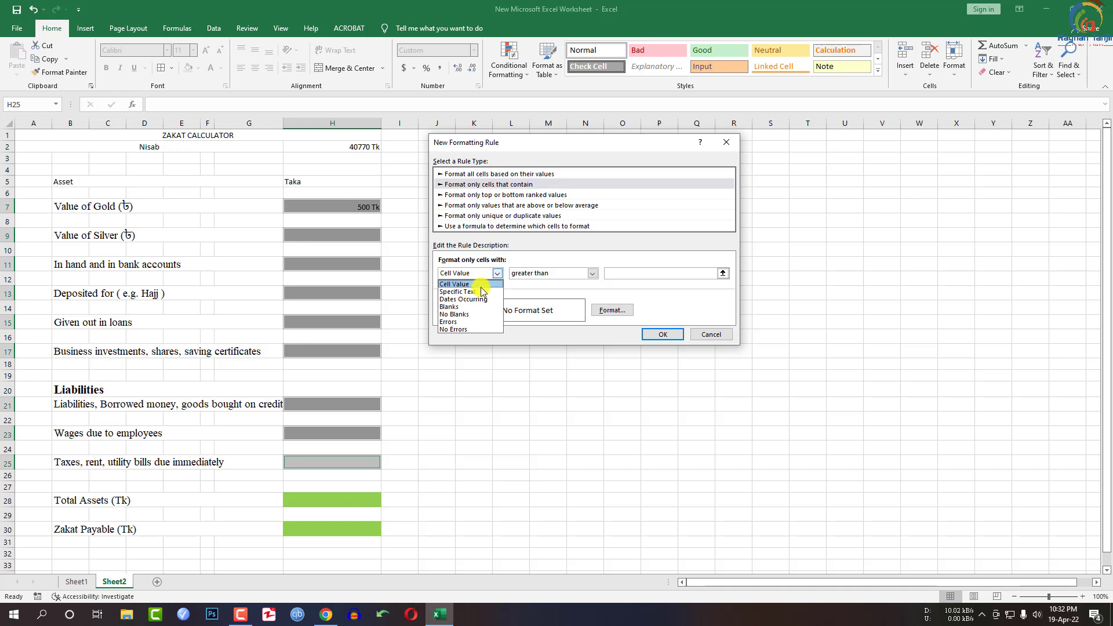
click(470, 314)
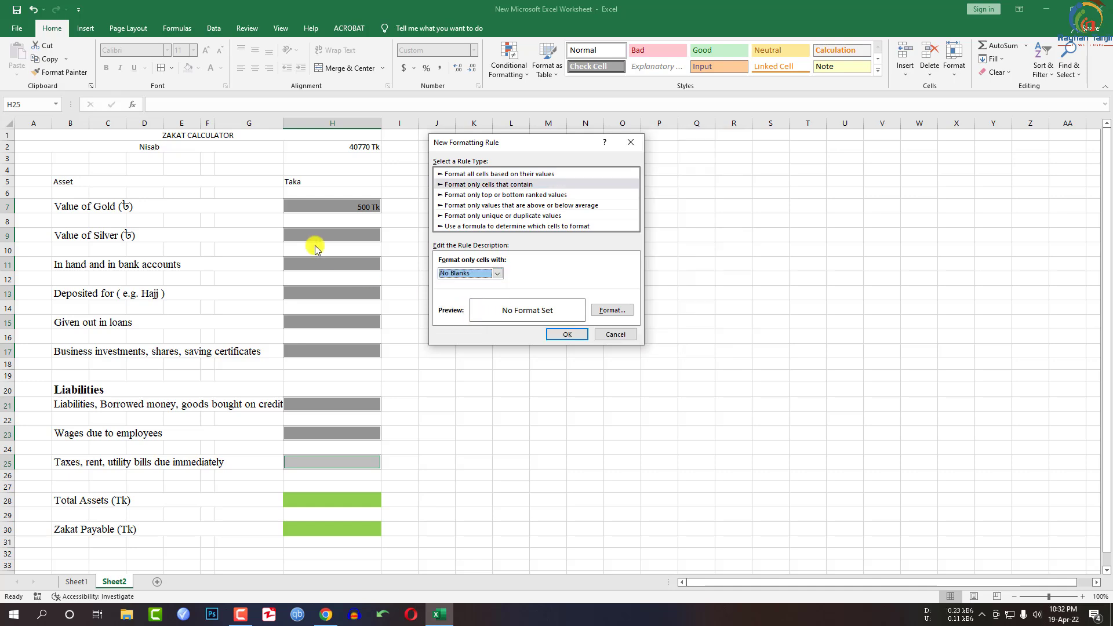
click(611, 311)
click(495, 213)
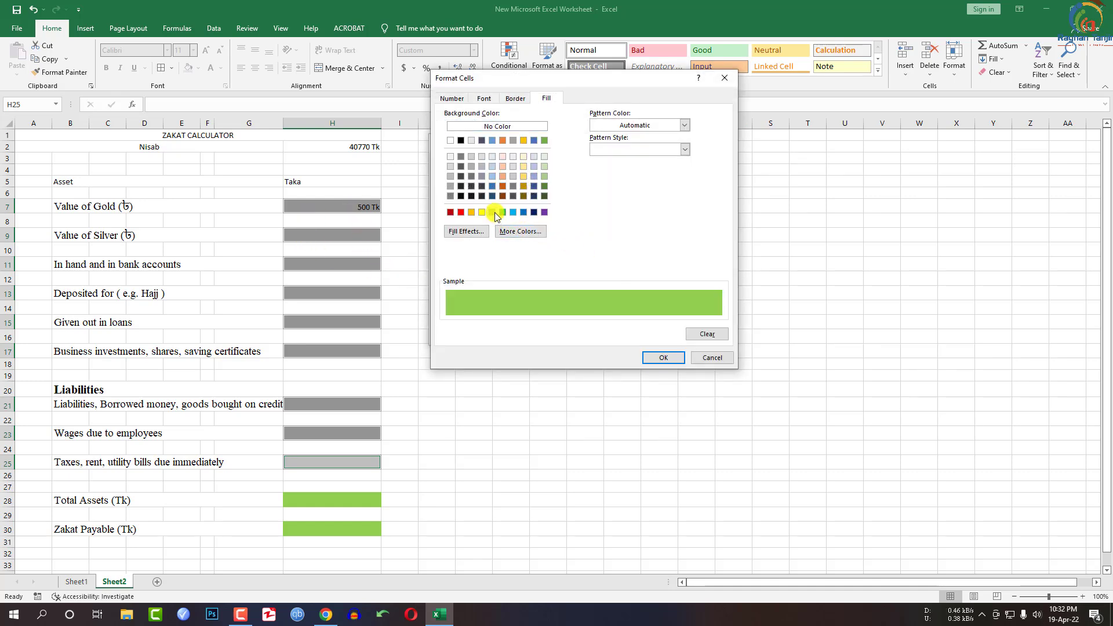
click(661, 359)
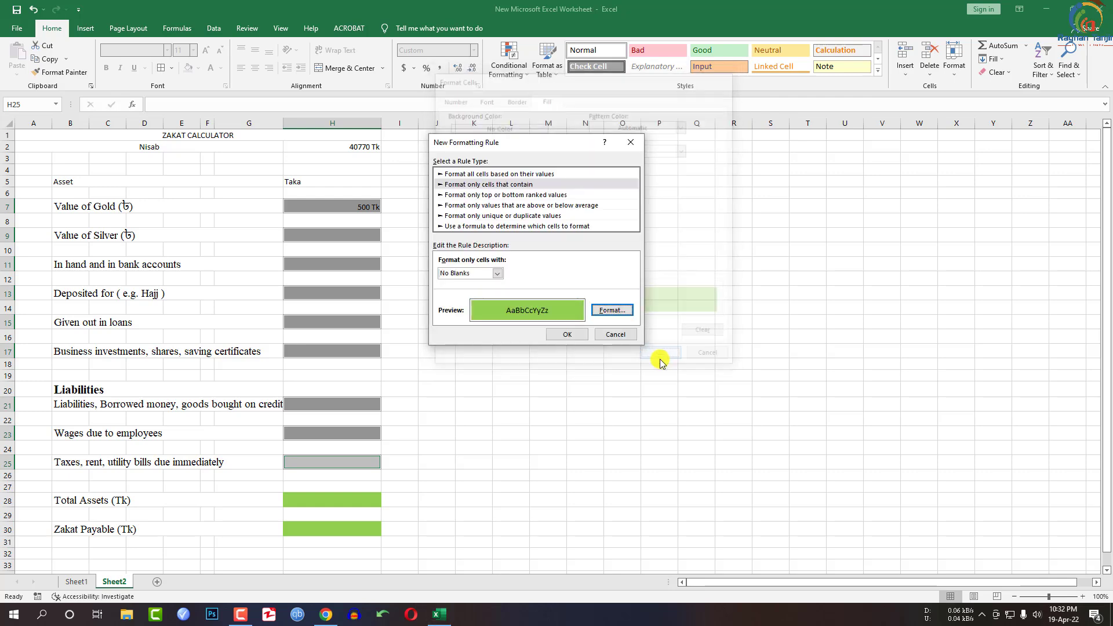
click(570, 335)
- Enter 2 as the Value of Silver in H9
click(343, 203)
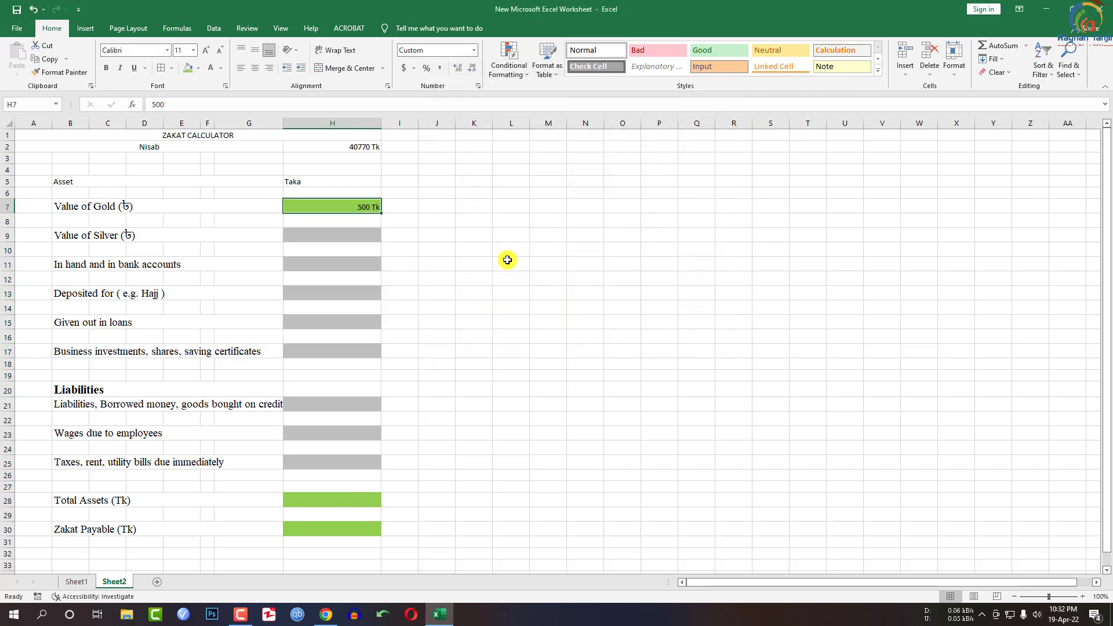
click(338, 238)
text(2)
key(Return)
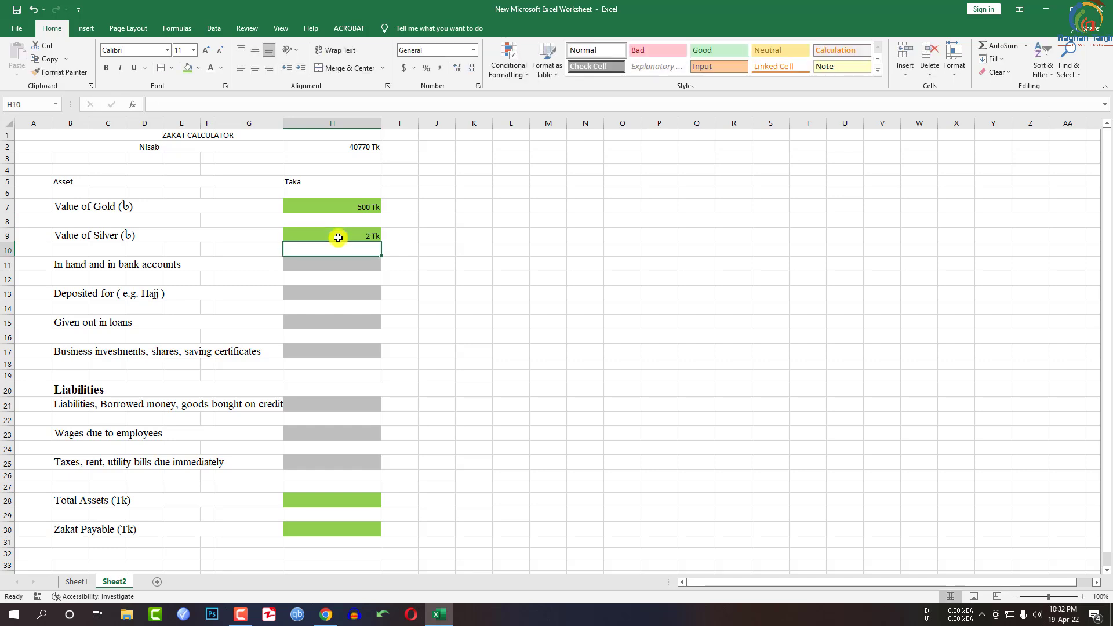
click(101, 183)
- Enlarge the ZAKAT CALCULATOR title in A1 to size 20, with light orange fill and white text
click(176, 138)
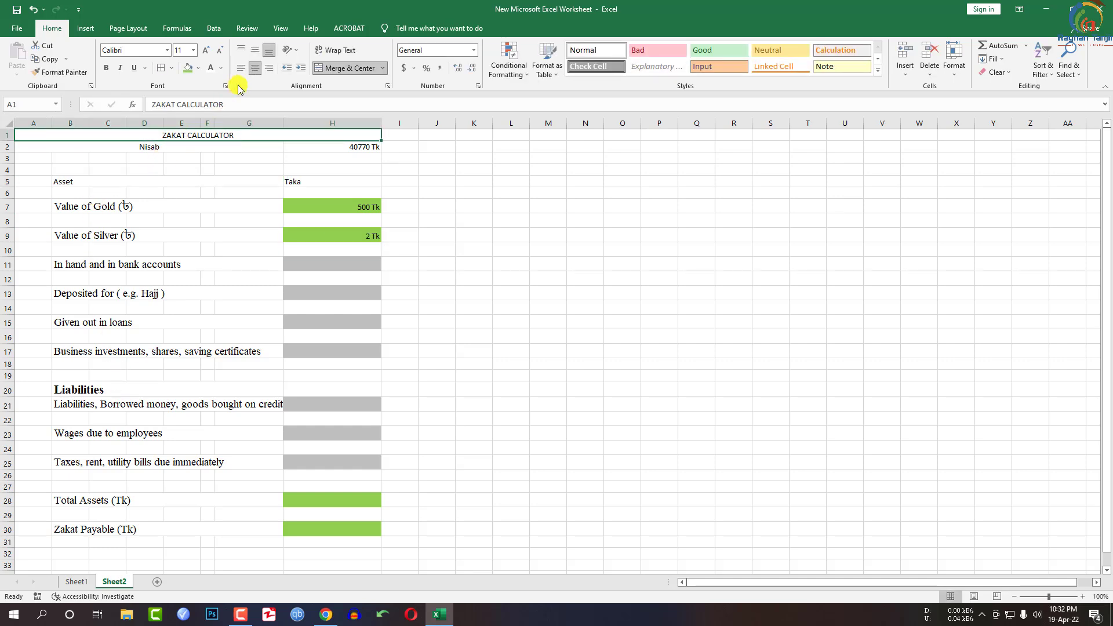
click(205, 51)
click(206, 50)
click(206, 51)
click(206, 50)
click(206, 50)
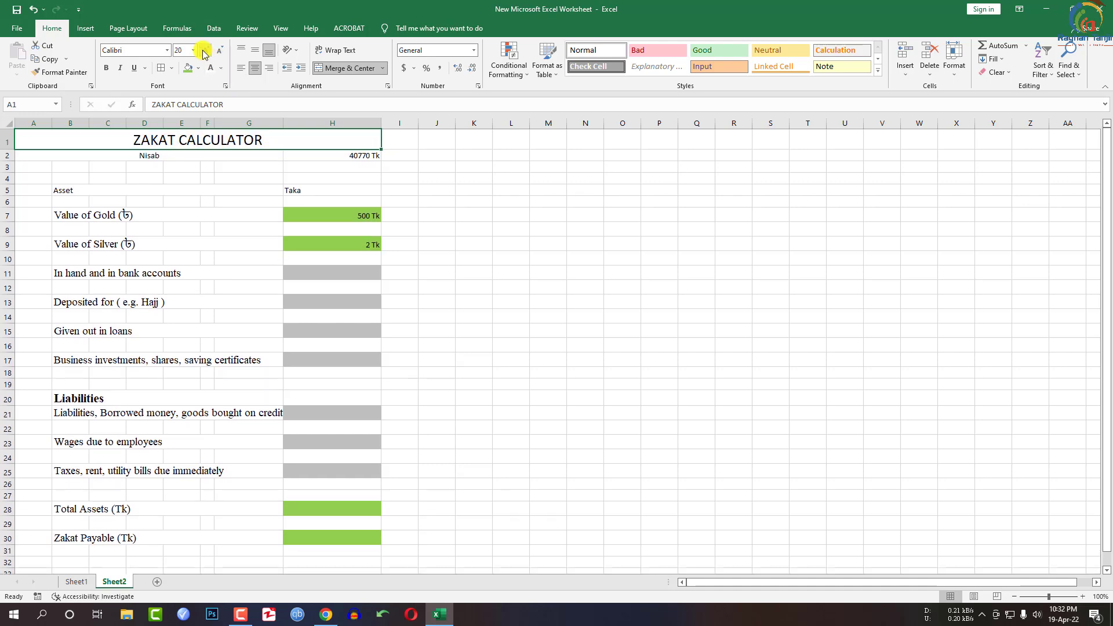
click(198, 68)
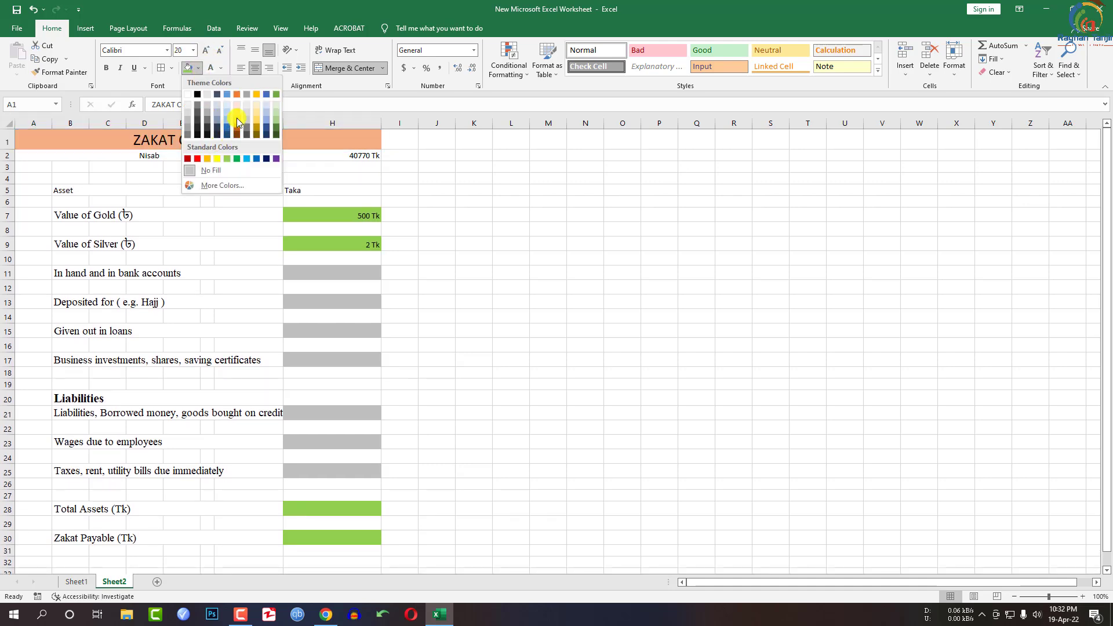
click(237, 117)
click(221, 67)
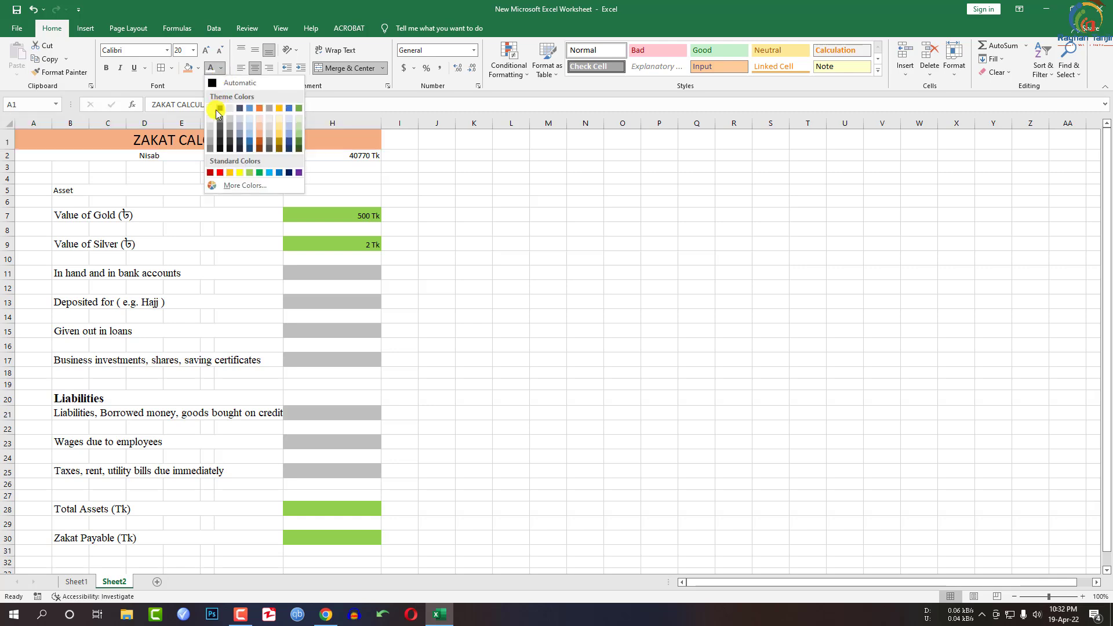
click(216, 106)
mouse_move(232, 156)
mouse_down()
mouse_move(273, 168)
mouse_move(346, 551)
mouse_up()
- Change the calculator body's font to Times New Roman
click(139, 50)
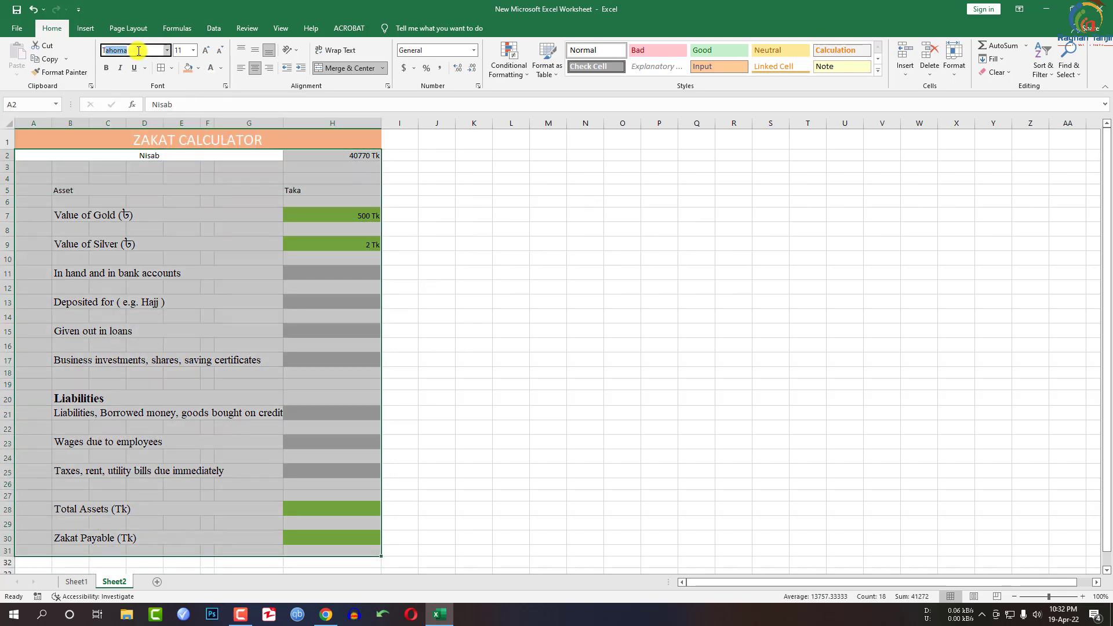
text(i)
key(Return)
shift+click(330, 156)
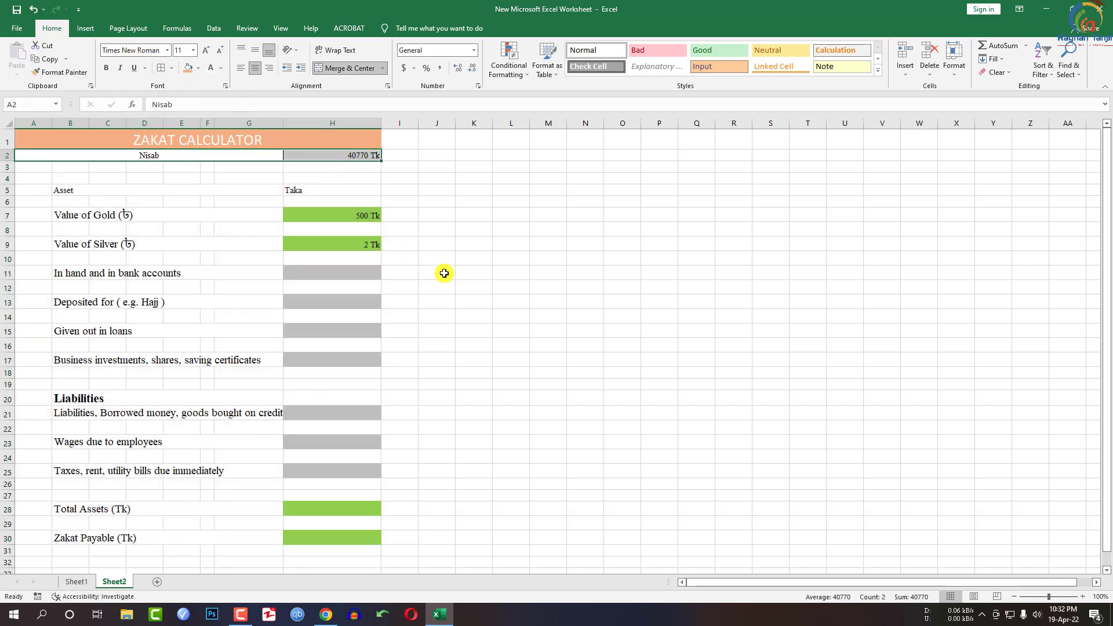
click(468, 290)
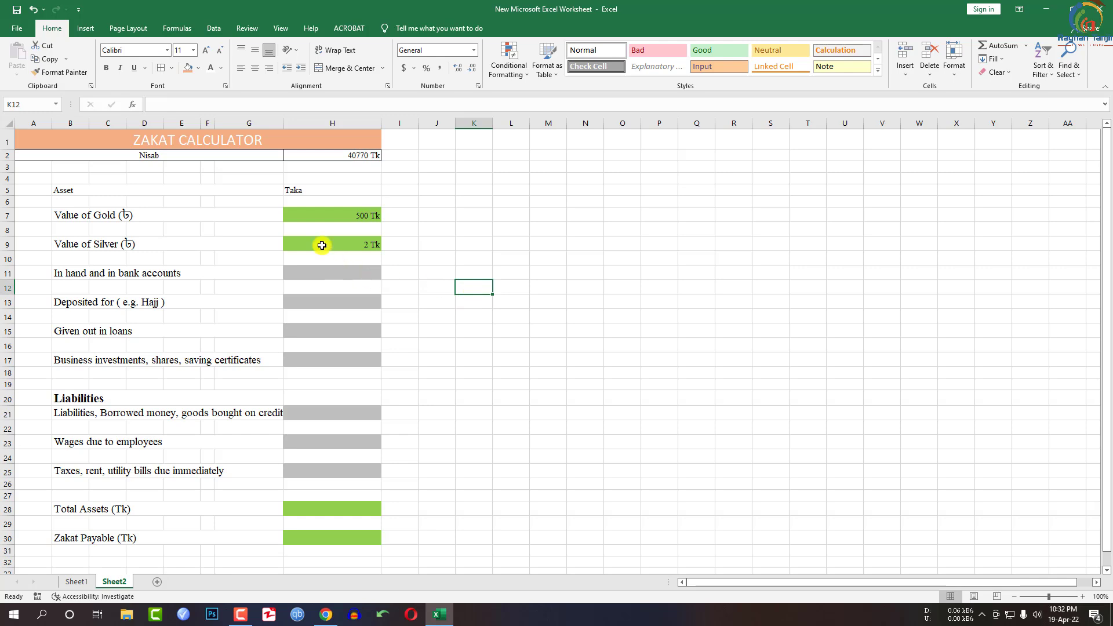
- Enlarge the Asset heading in B5 to font size 20
click(191, 191)
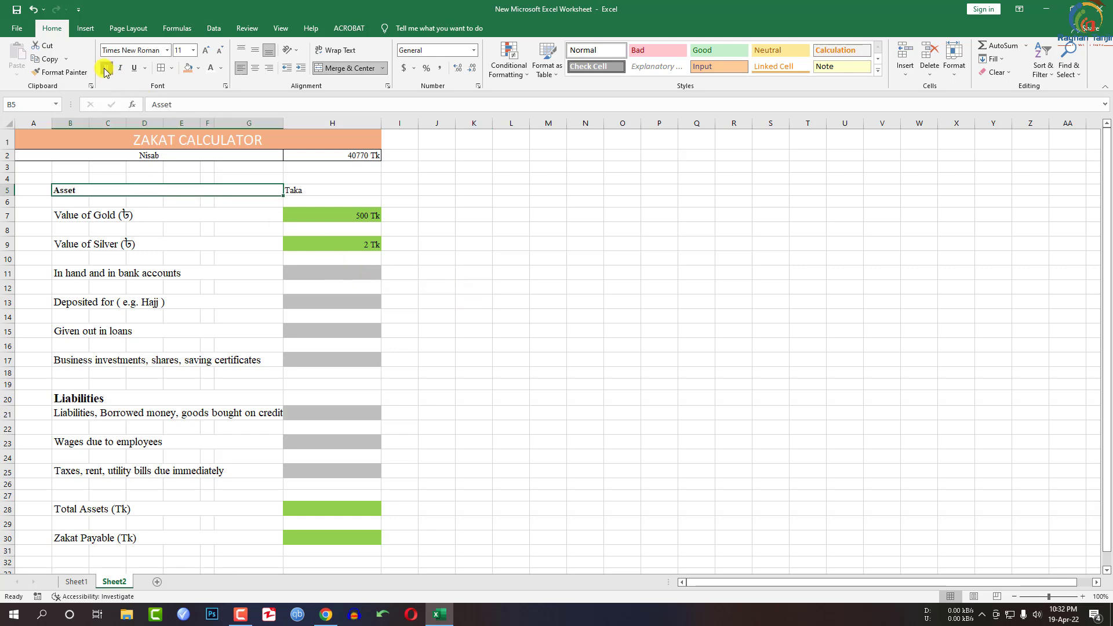
click(206, 50)
click(206, 50)
click(206, 50)
click(206, 50)
click(205, 50)
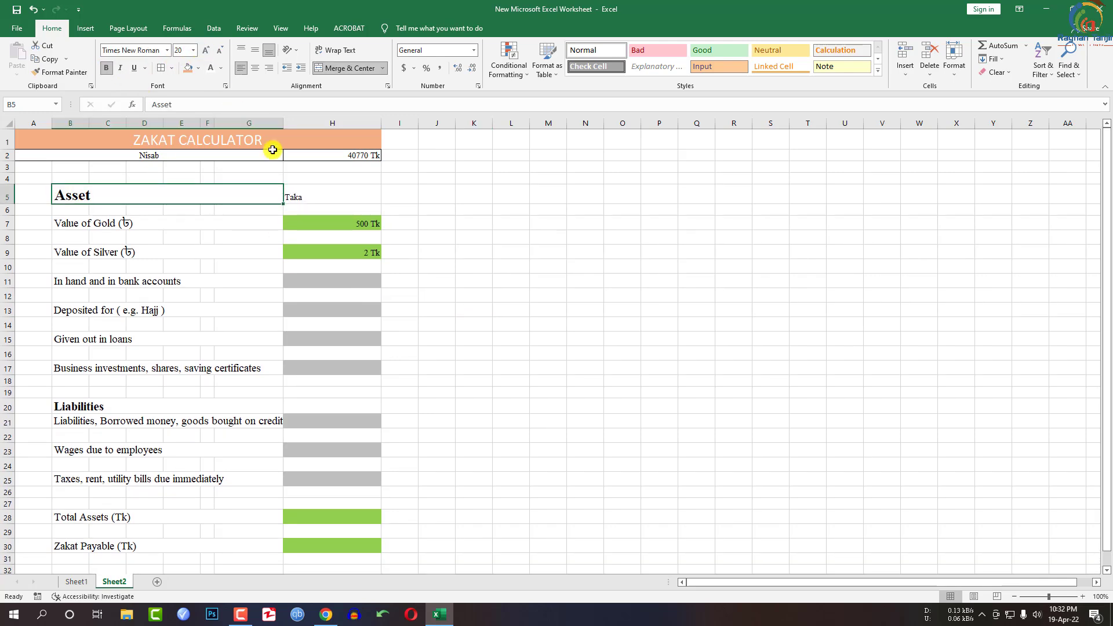
- Centre the Taka heading in H5 both horizontally and vertically
click(316, 197)
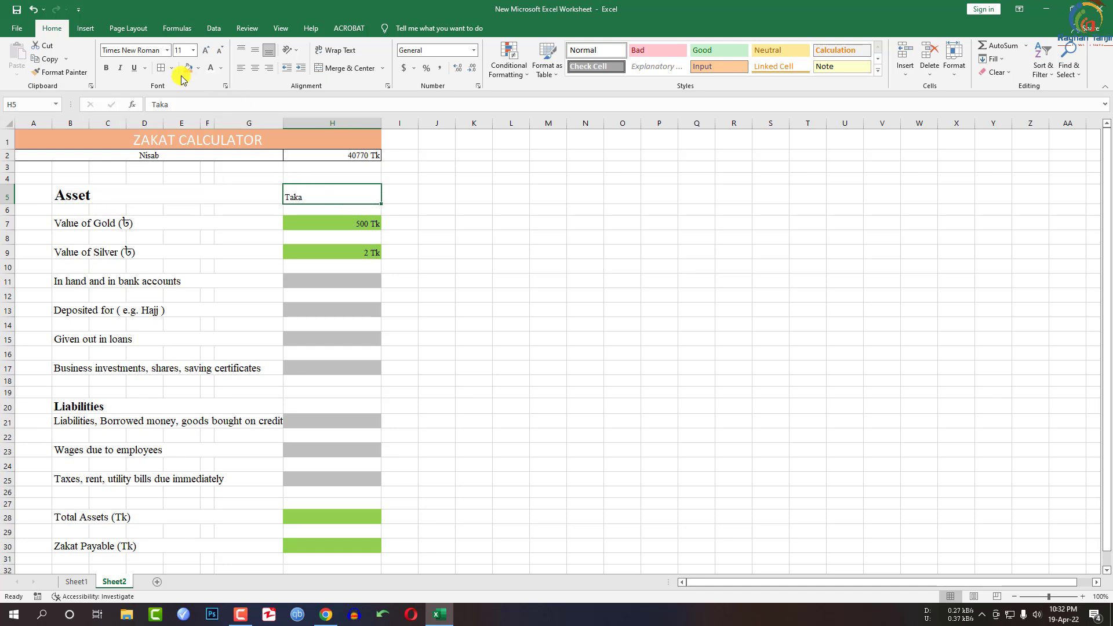
click(254, 68)
click(445, 261)
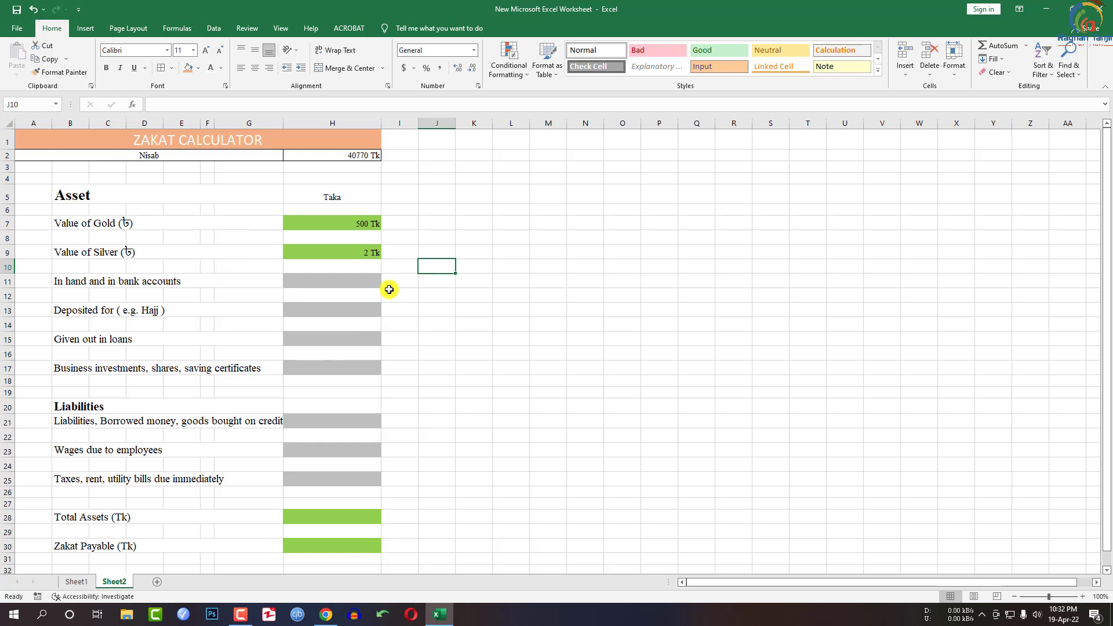
click(193, 193)
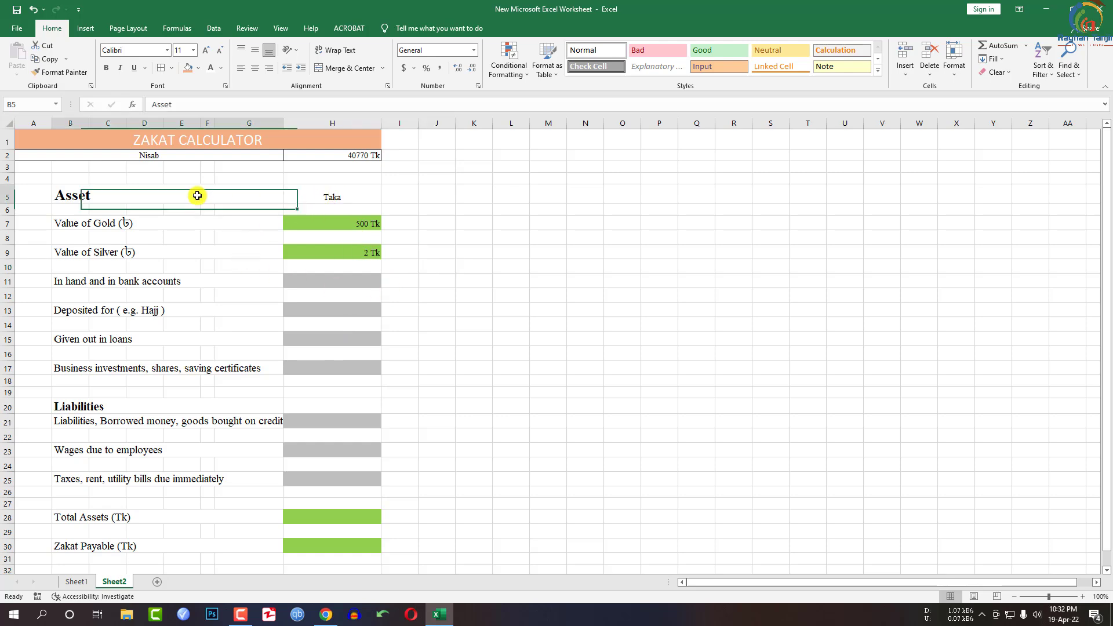
click(342, 198)
click(253, 52)
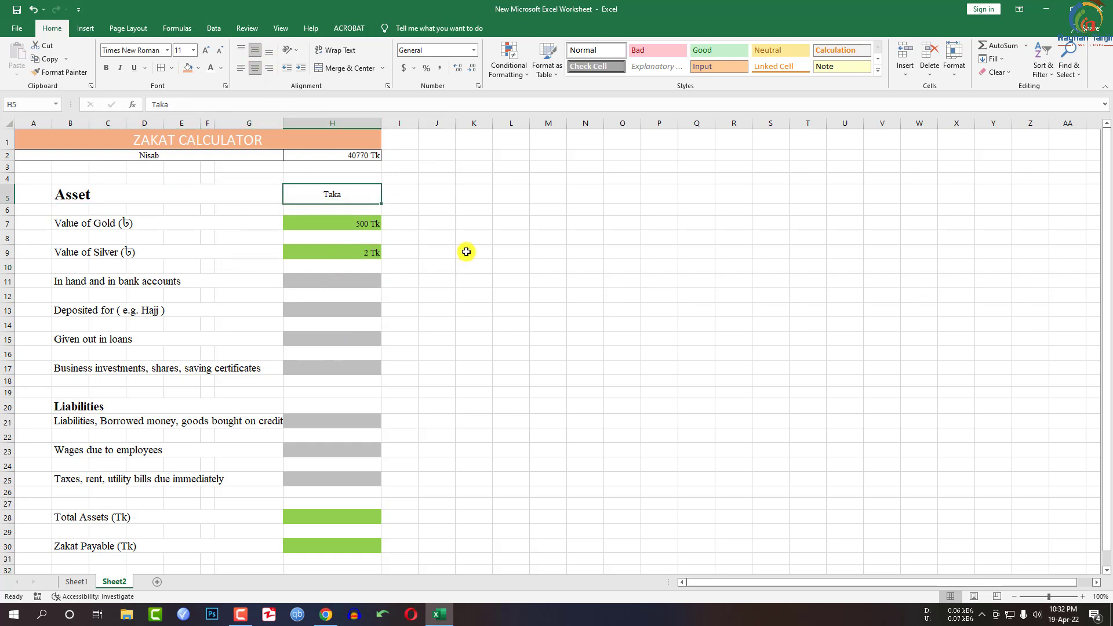
click(467, 249)
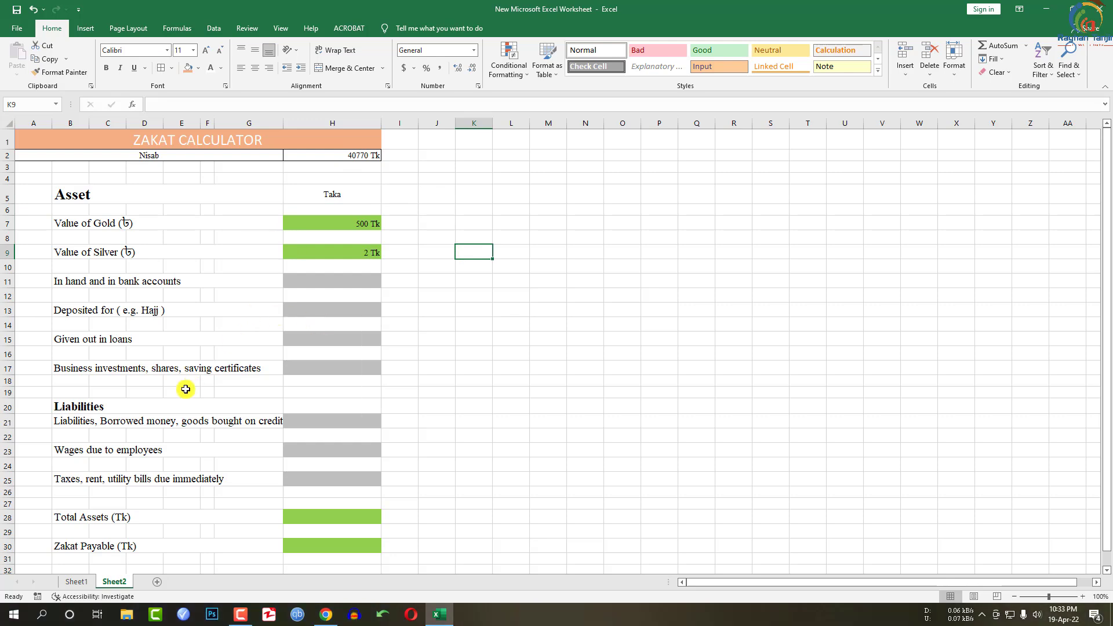
click(150, 408)
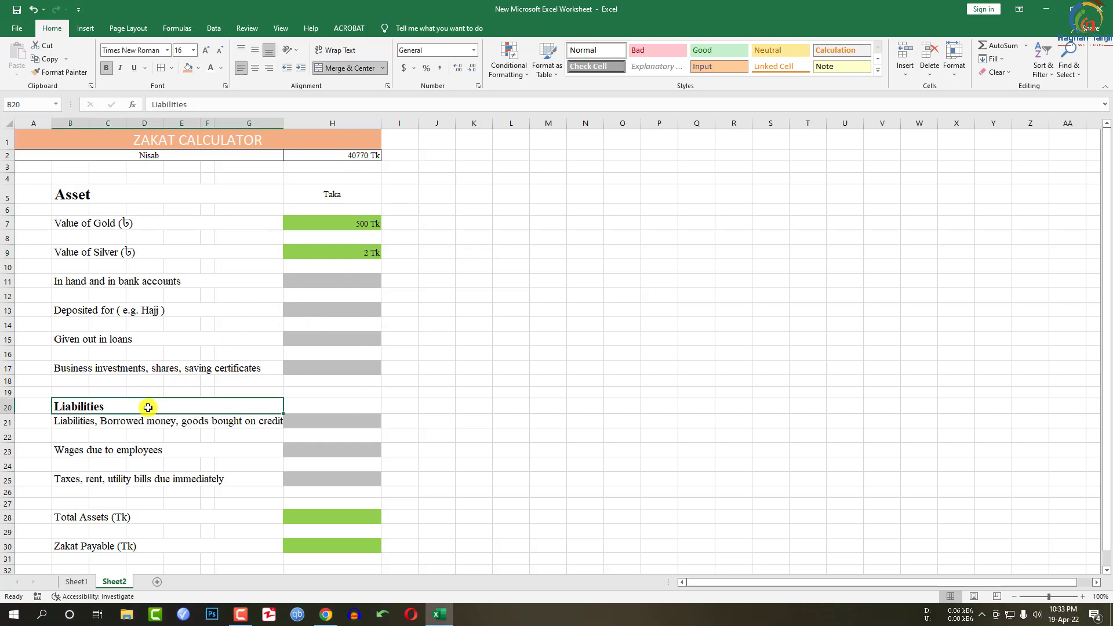
- Insert a slim blank spacer row at row 21 under Liabilities
right_click(7, 423)
click(50, 503)
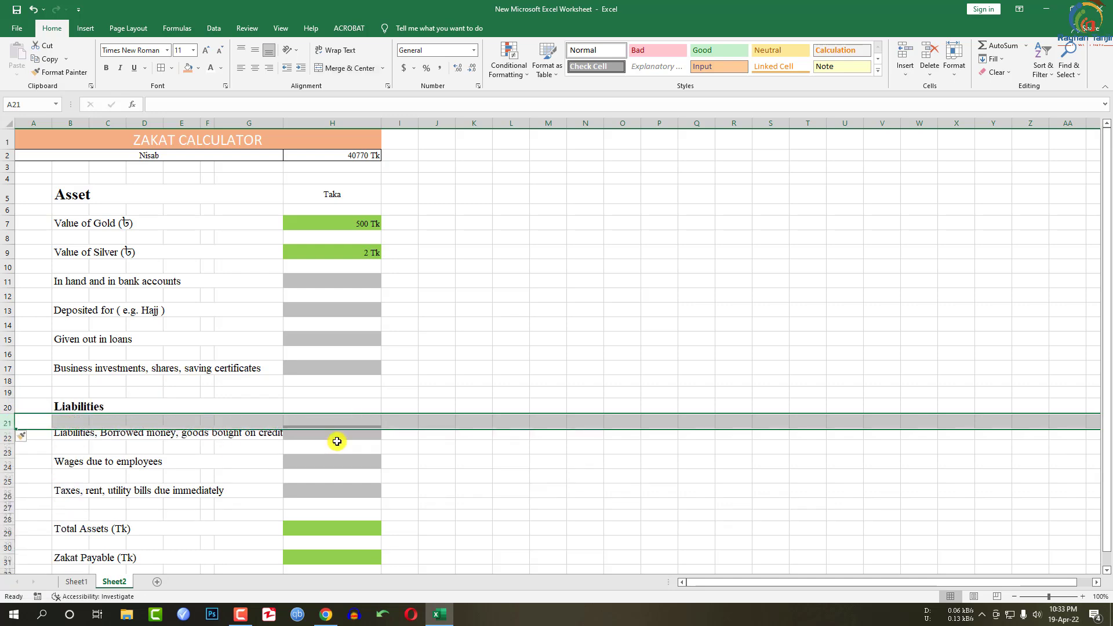
click(510, 437)
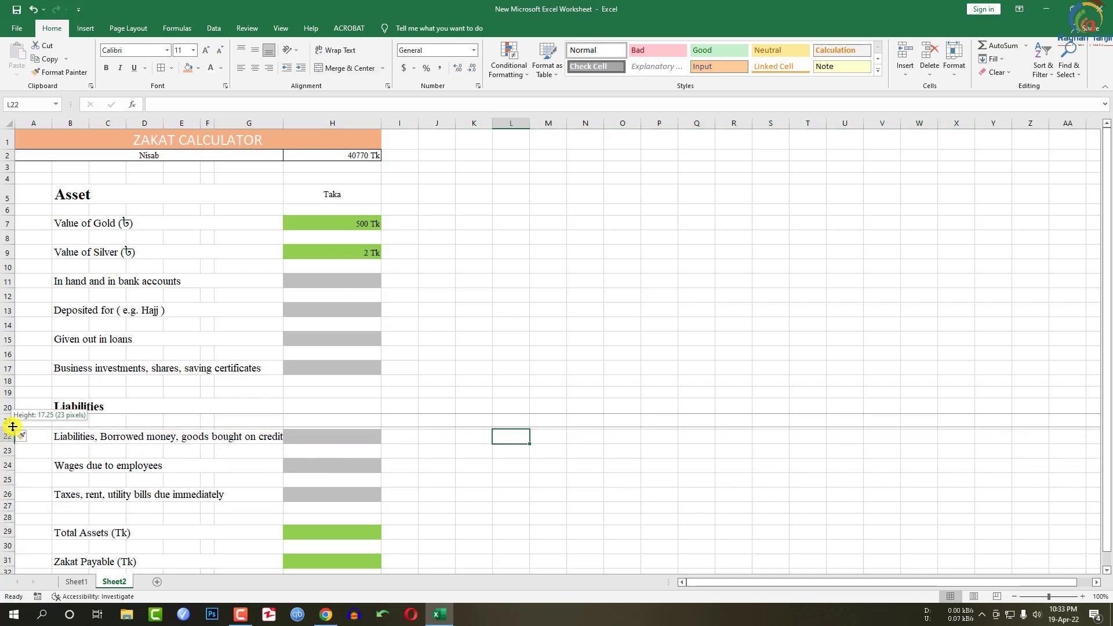
drag(8, 430, 8, 425)
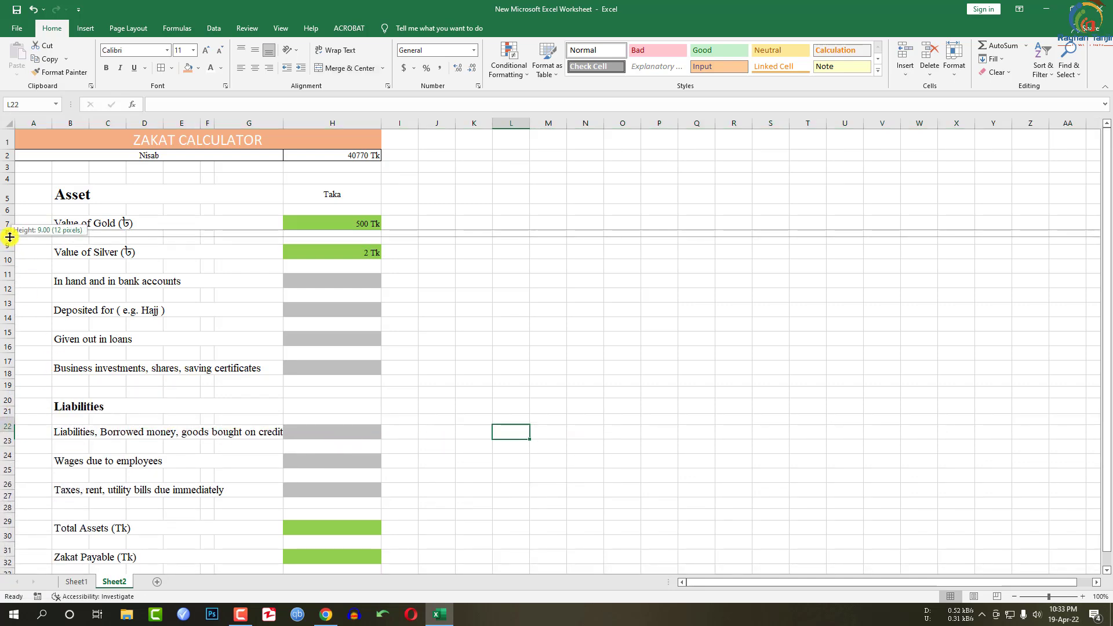
- Reduce the heights of the blank spacer rows between the items
drag(13, 244, 10, 329)
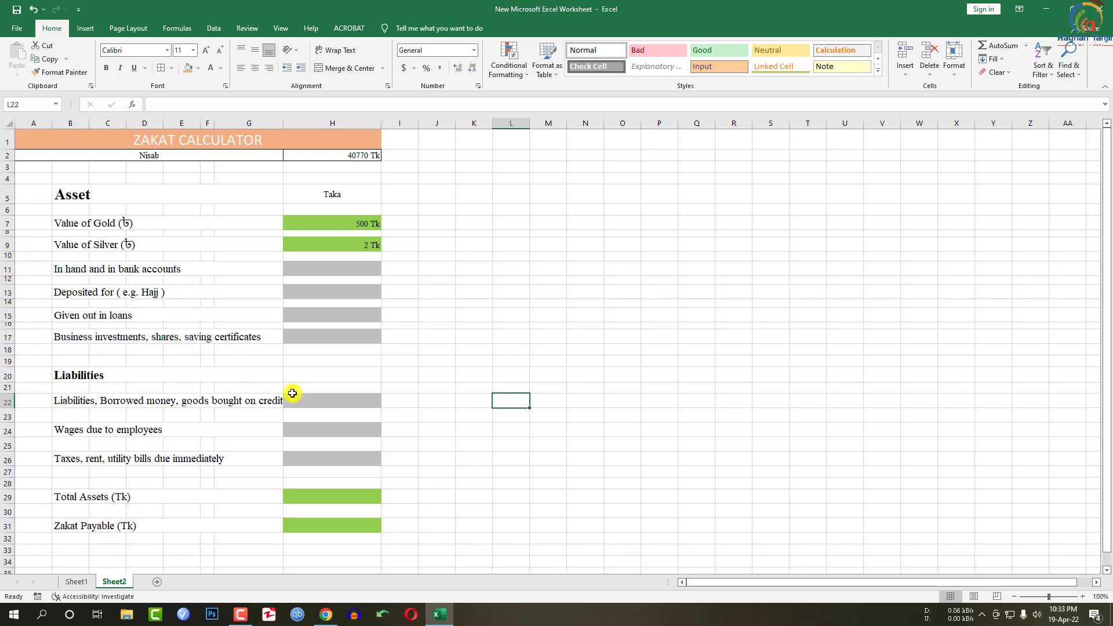
drag(8, 451, 8, 447)
drag(8, 421, 8, 416)
drag(8, 479, 8, 474)
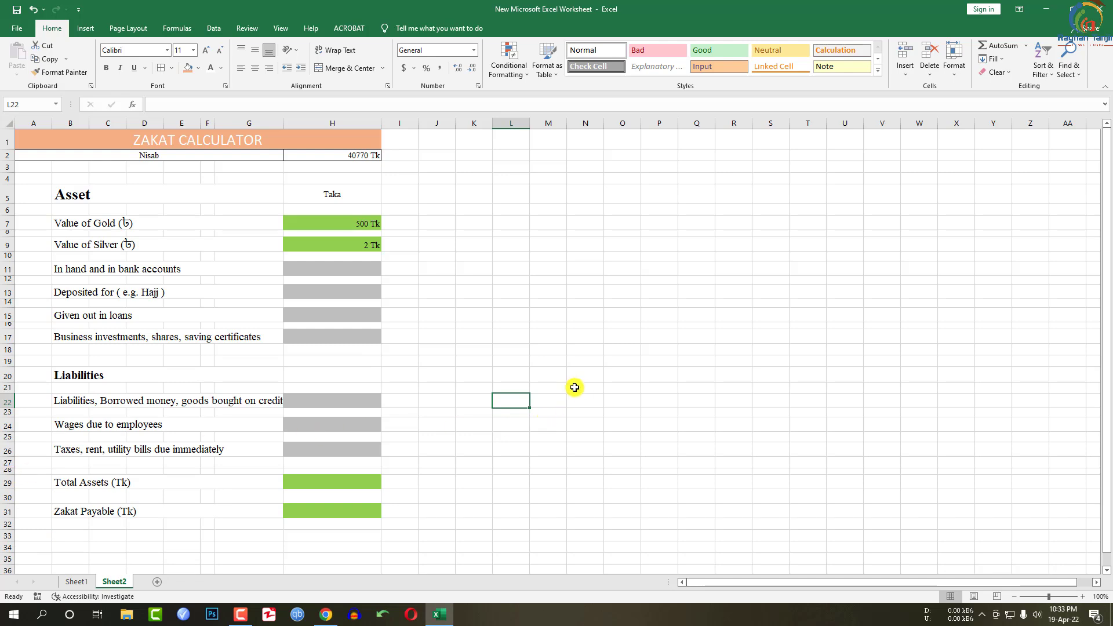
- Set the Value of Gold to 100 and compare it with Sheet1
click(367, 249)
click(354, 228)
text(1000)
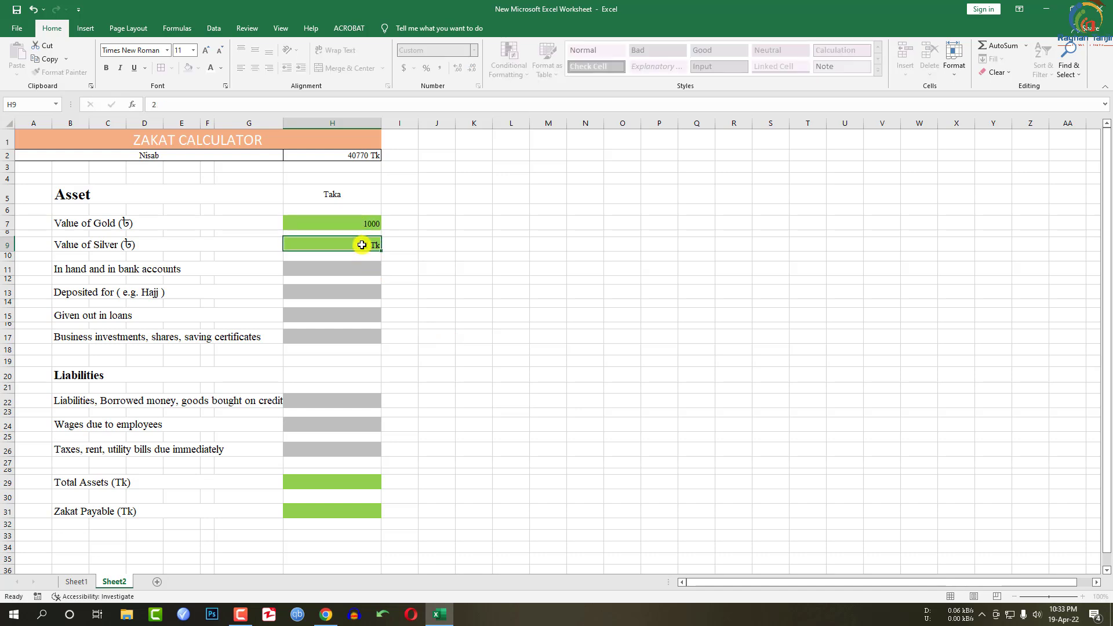
click(365, 244)
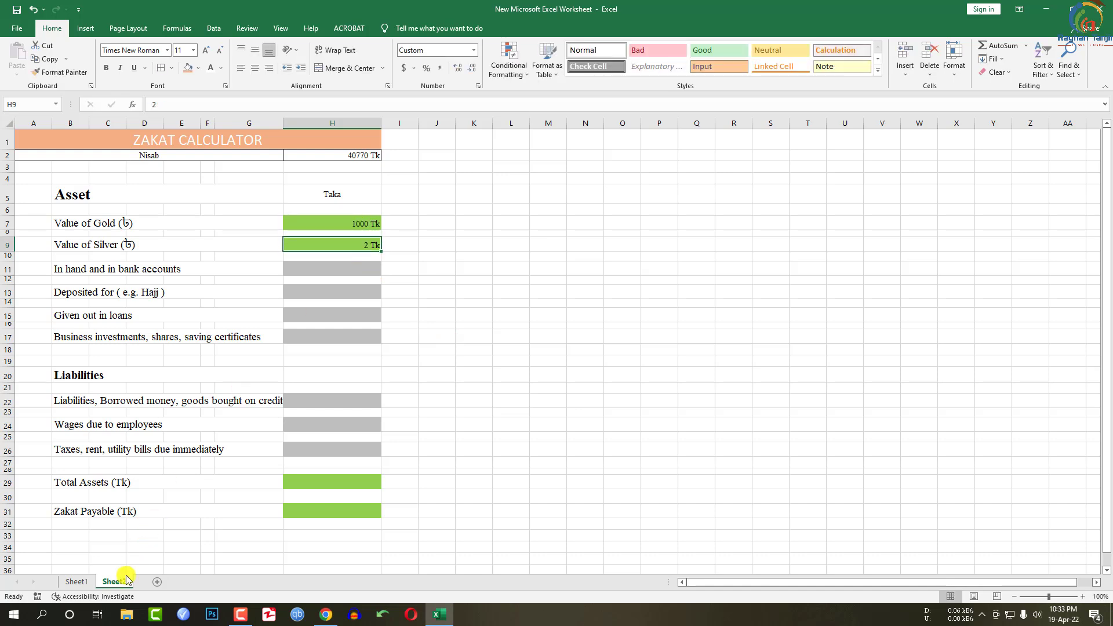
click(76, 582)
click(357, 204)
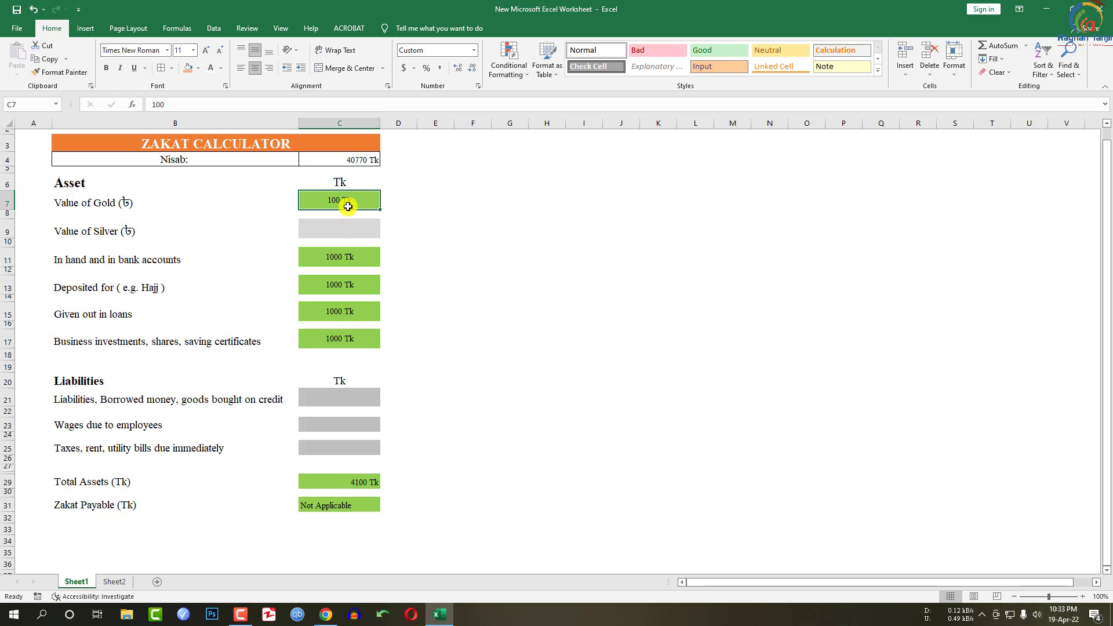
click(114, 581)
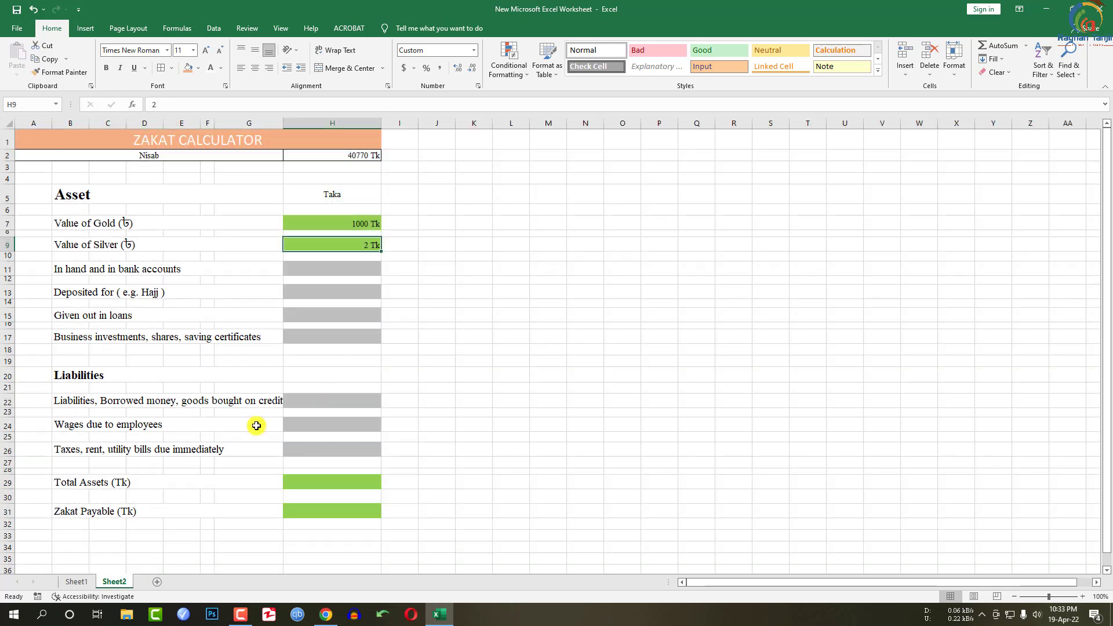
- Clear the Value of Silver and enter 1000 as the in-hand and in-bank amount
click(378, 223)
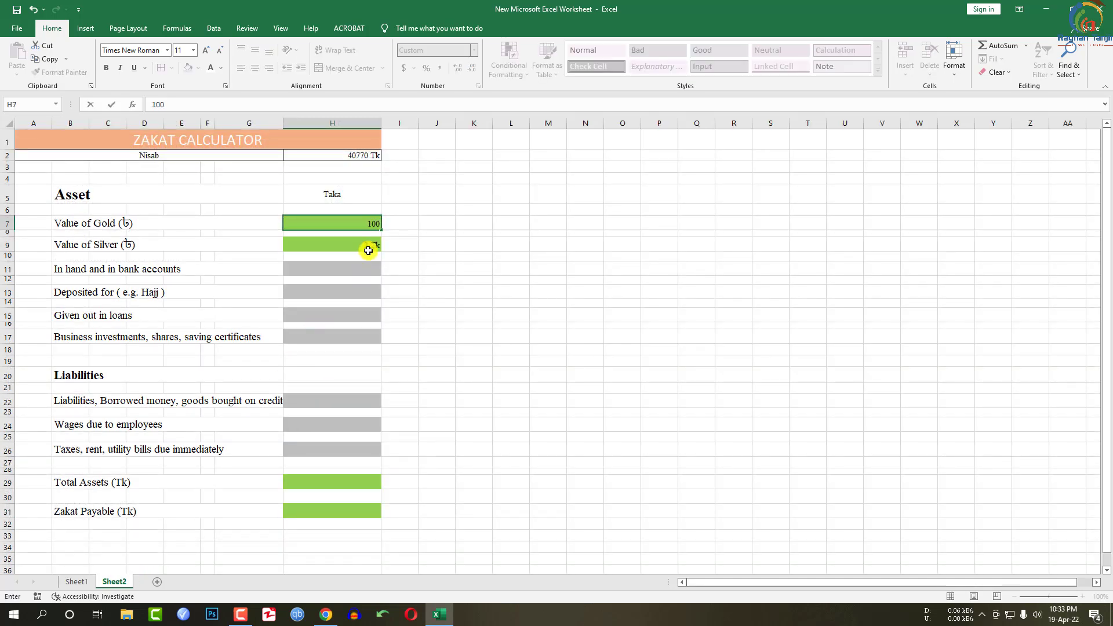
click(368, 250)
key(Delete)
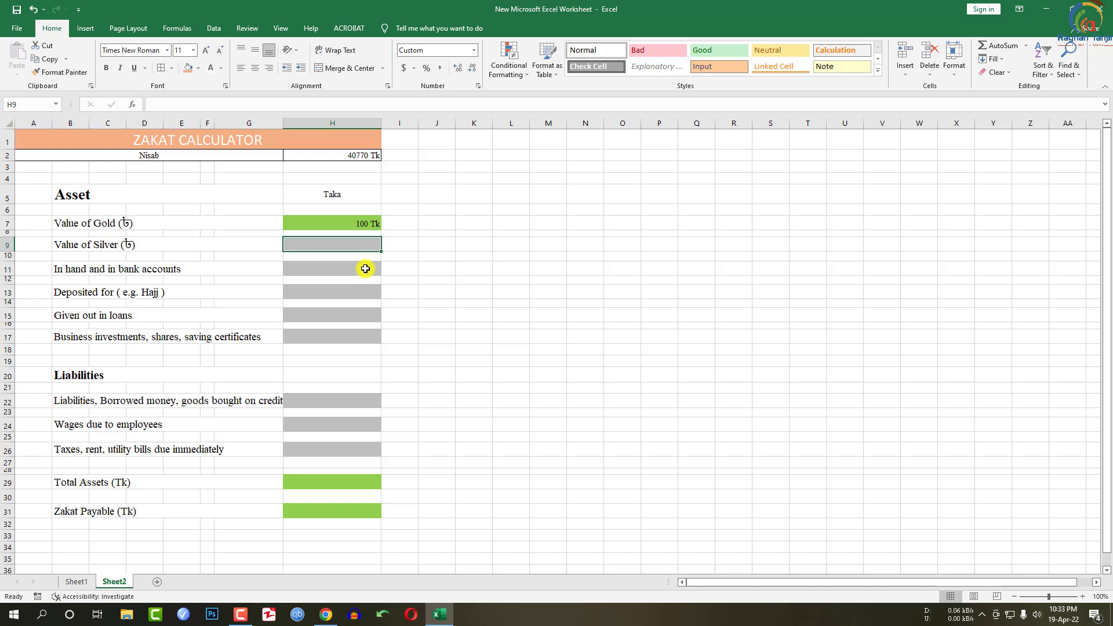
click(363, 267)
text(1000)
click(426, 295)
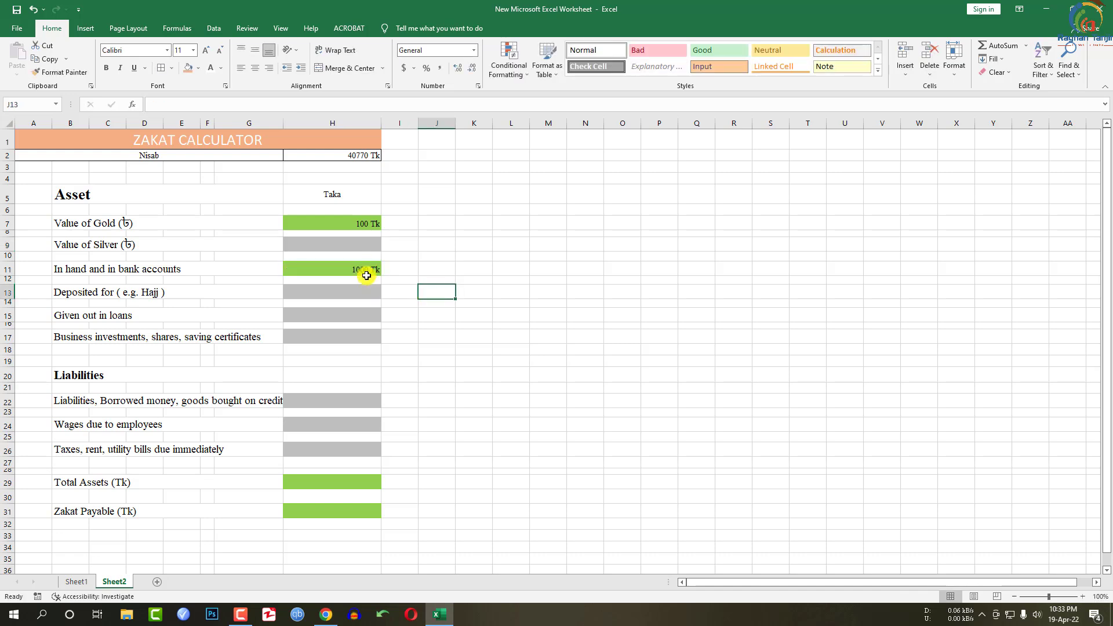
- Copy 1000 Tk into the Deposited, Given out in loans and Business investments amounts
click(371, 269)
key(ctrl+c)
click(367, 292)
ctrl+click(364, 321)
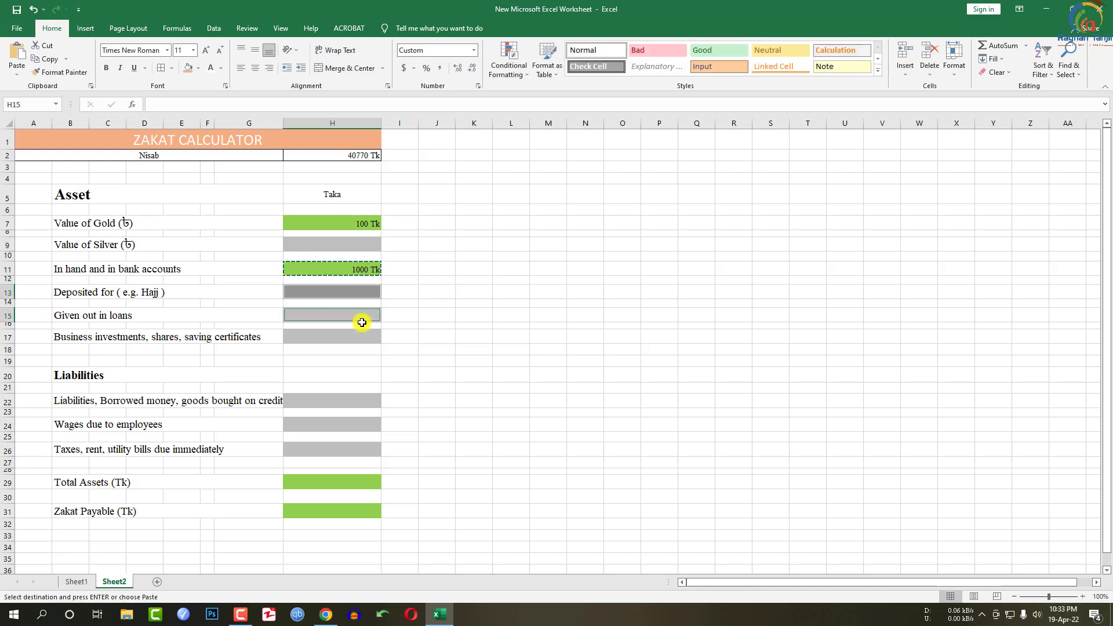
ctrl+click(361, 339)
key(ctrl+v)
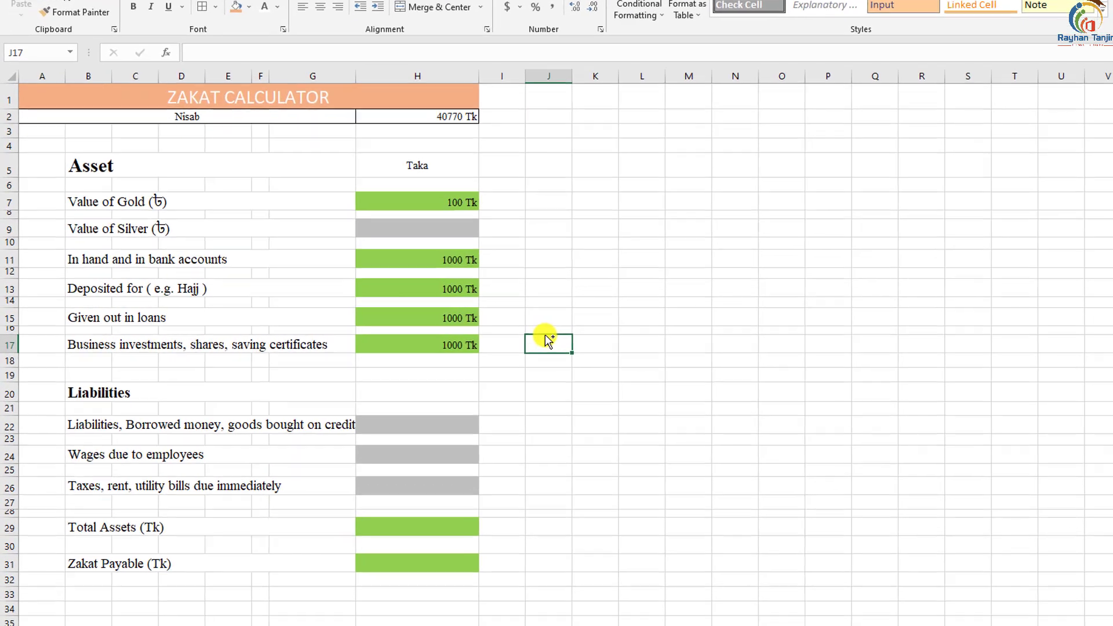
key(Escape)
key(Down)
key(Down)
key(Down)
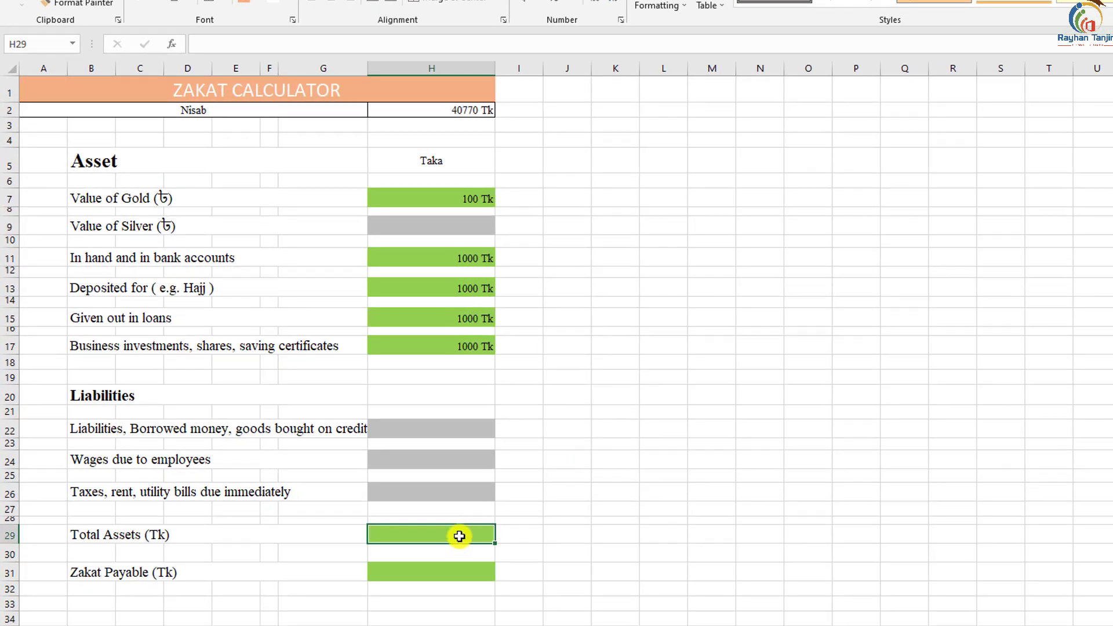
- Start the Total Assets formula in H29 summing H7, H9, H11, H13, H15 and H17
text(=()
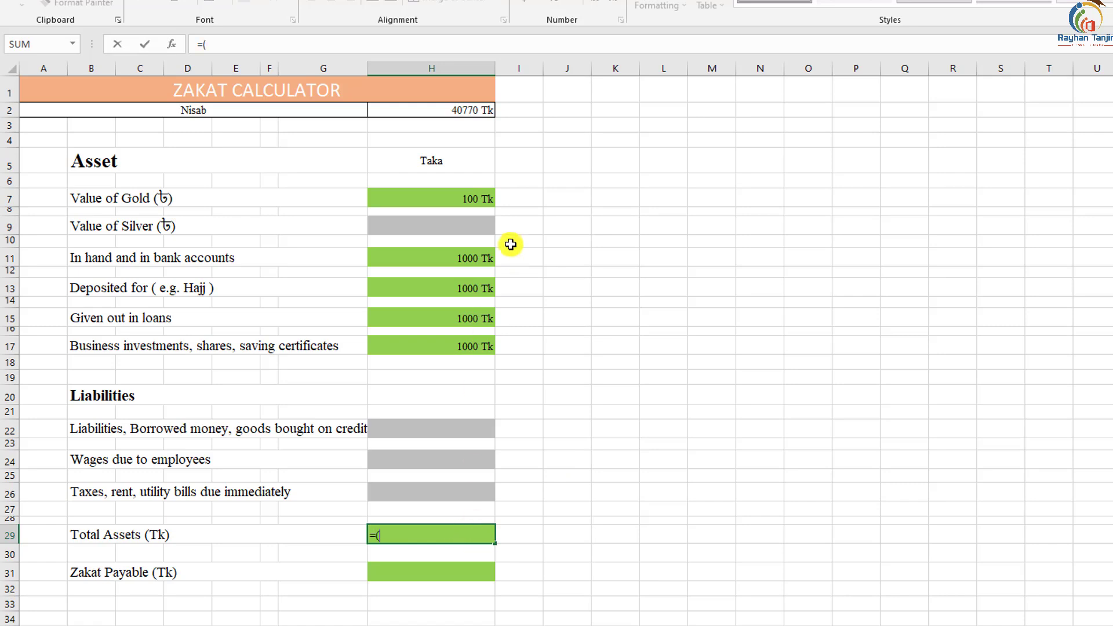
click(479, 198)
text(+)
click(468, 227)
text(+)
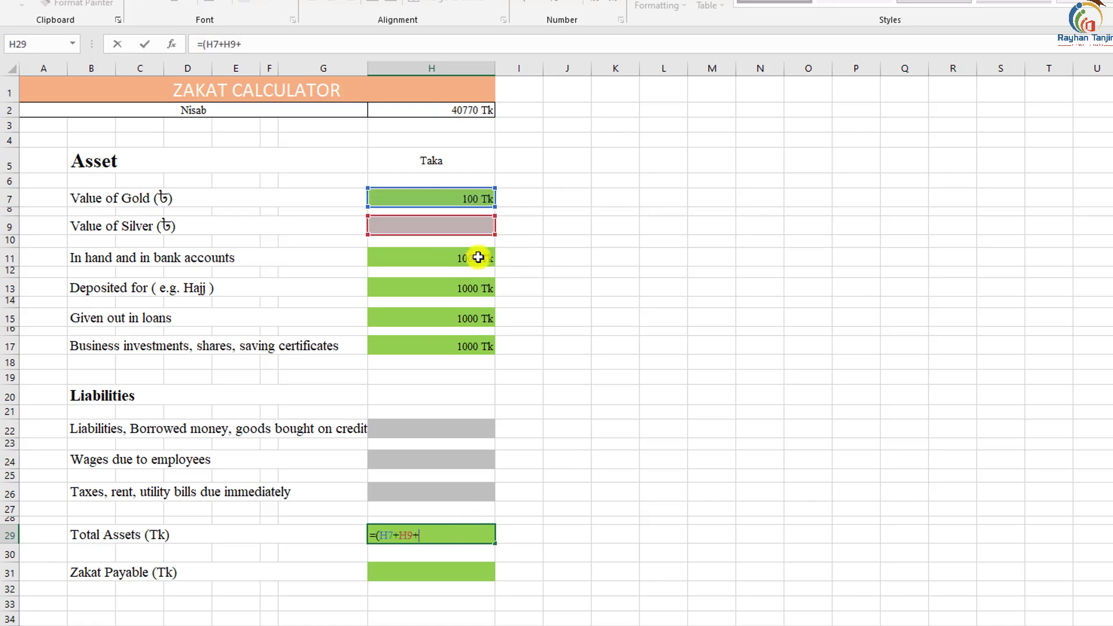
click(470, 258)
text(+)
click(478, 301)
click(479, 288)
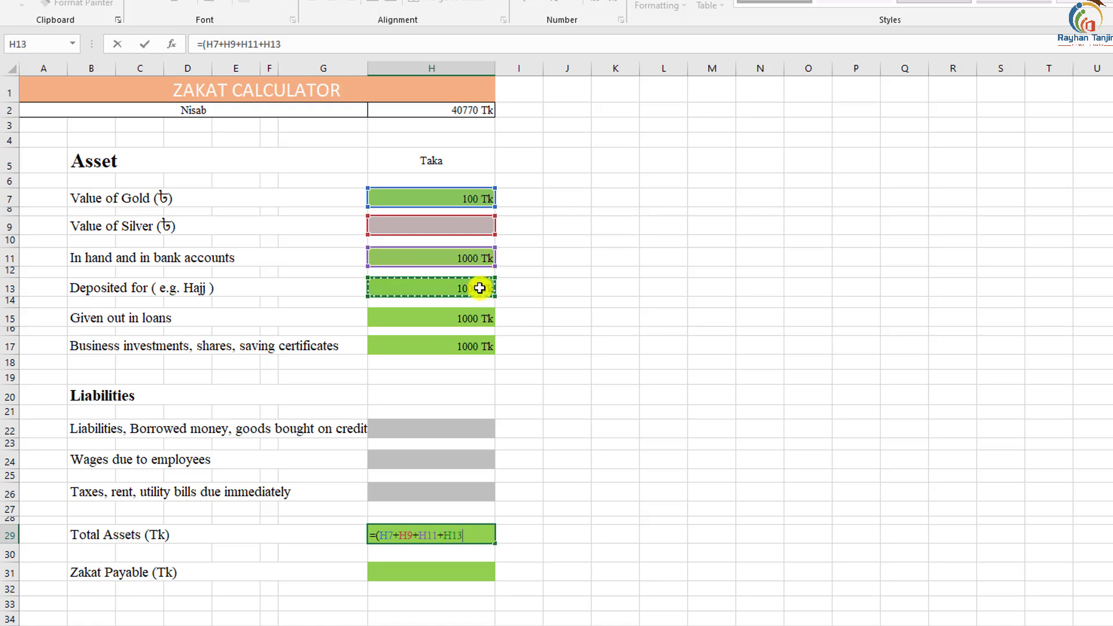
text(+)
click(478, 316)
text(+)
click(477, 344)
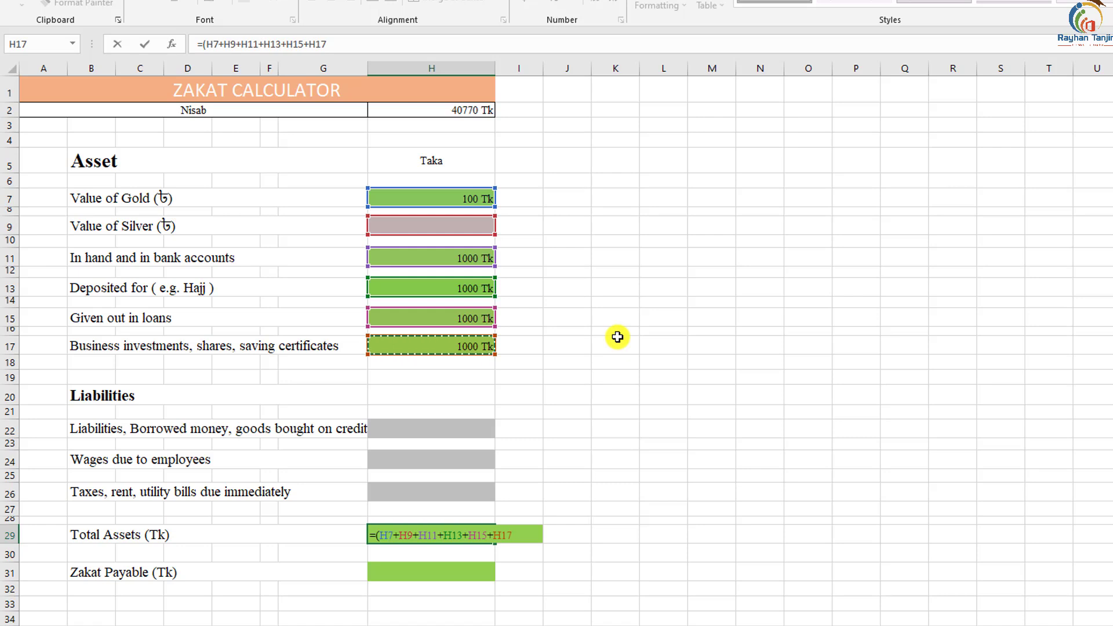
- Subtract the liabilities H22+H24+H26 and enter the formula, giving 4100 Tk
text(()
click(454, 425)
text(+)
click(447, 461)
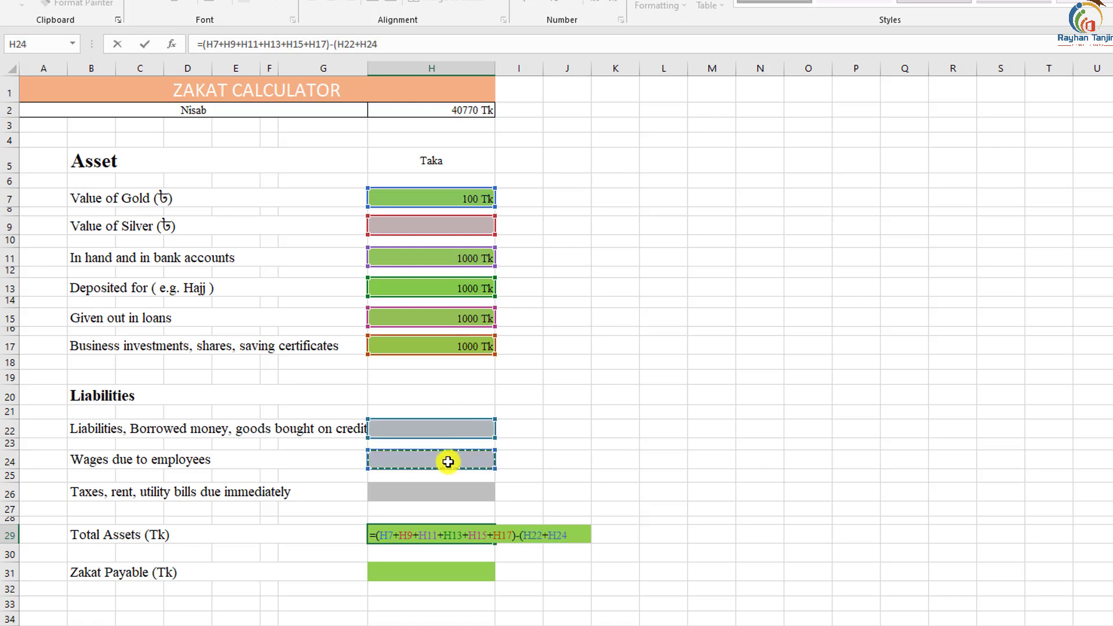
text(+)
click(439, 489)
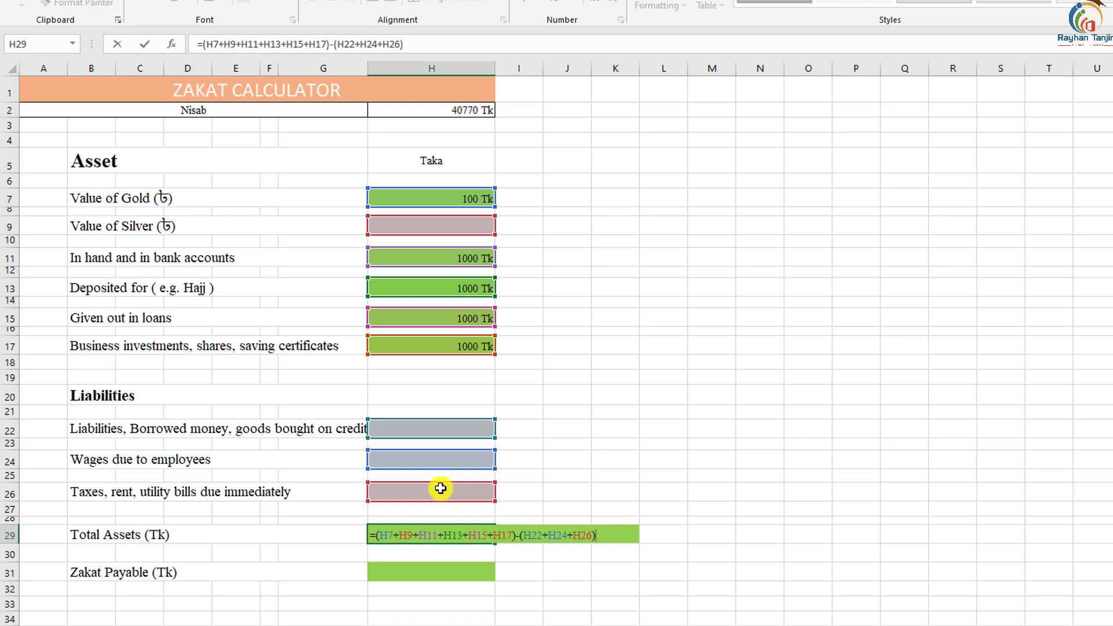
key(Return)
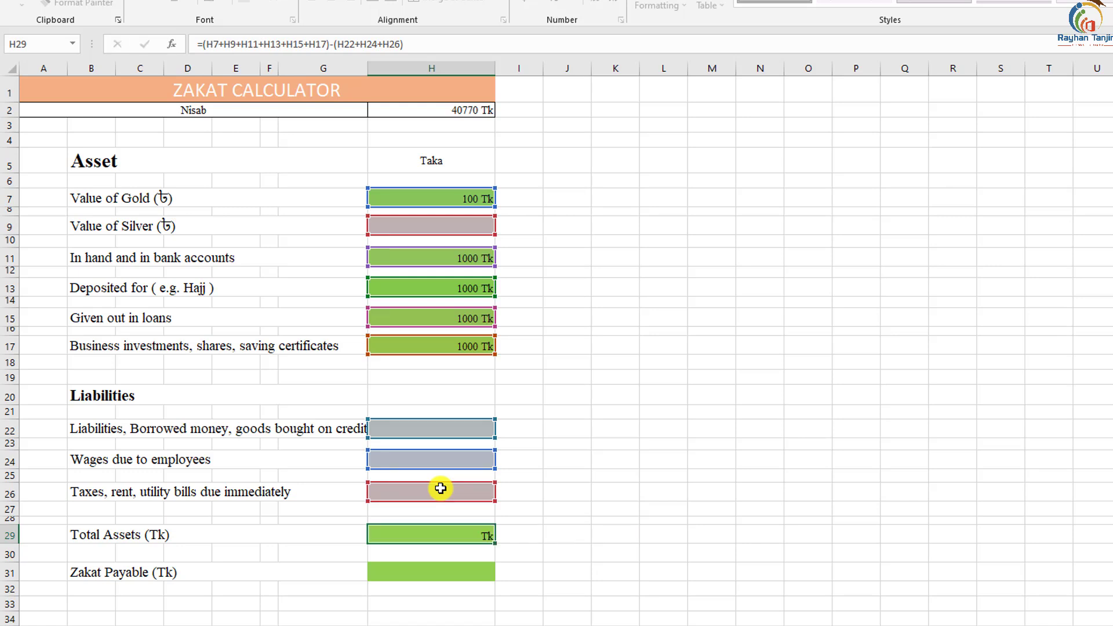
- Select the gold, bank, Hajj deposit, loans and investment amounts to check their sum
click(466, 198)
ctrl+click(468, 257)
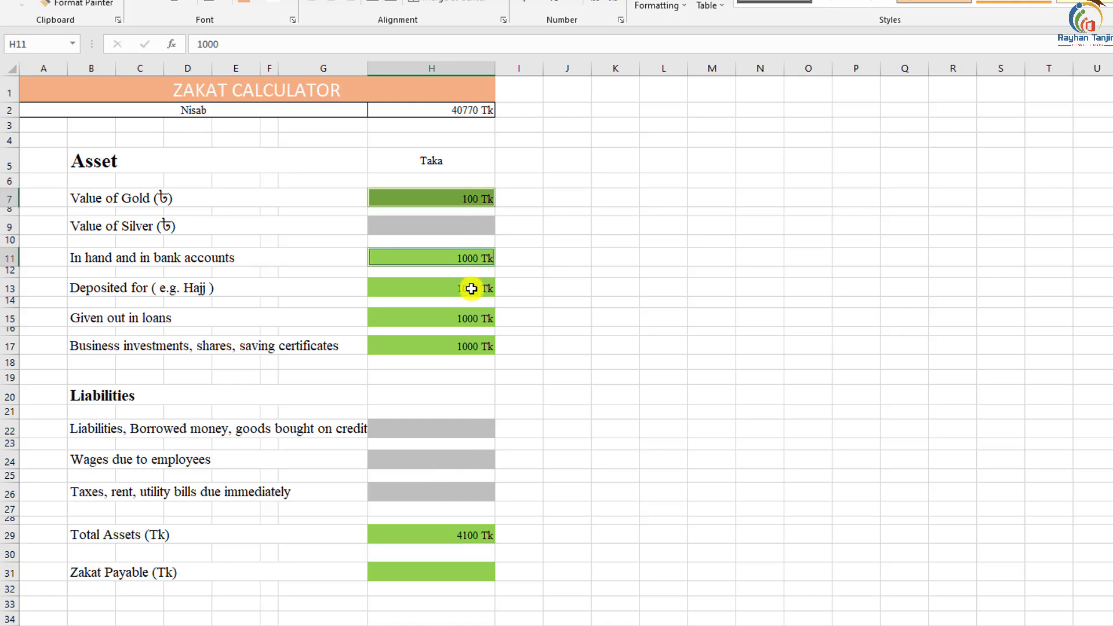
ctrl+click(469, 289)
ctrl+click(468, 316)
ctrl+click(468, 347)
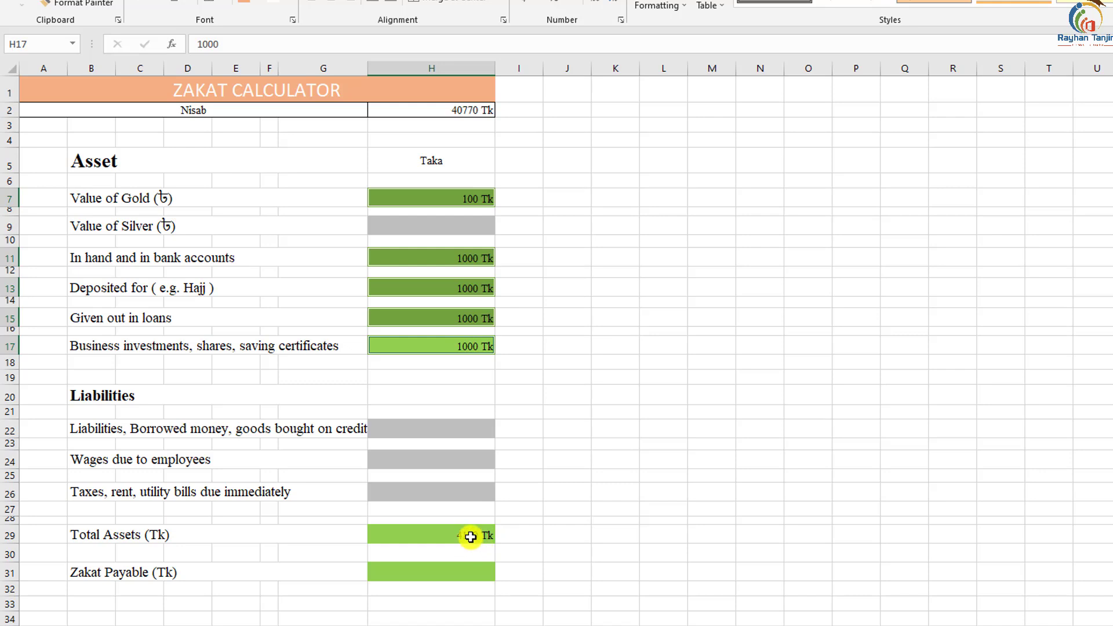
click(527, 430)
- Enter 100 as the borrowed money liability in H22
click(479, 431)
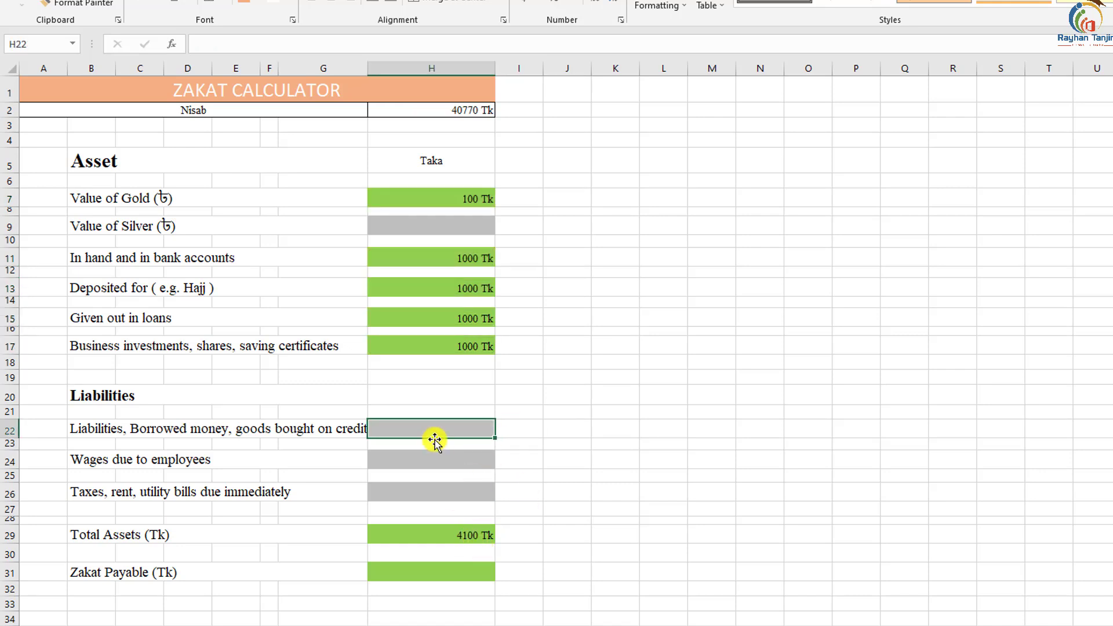
text(100)
key(Return)
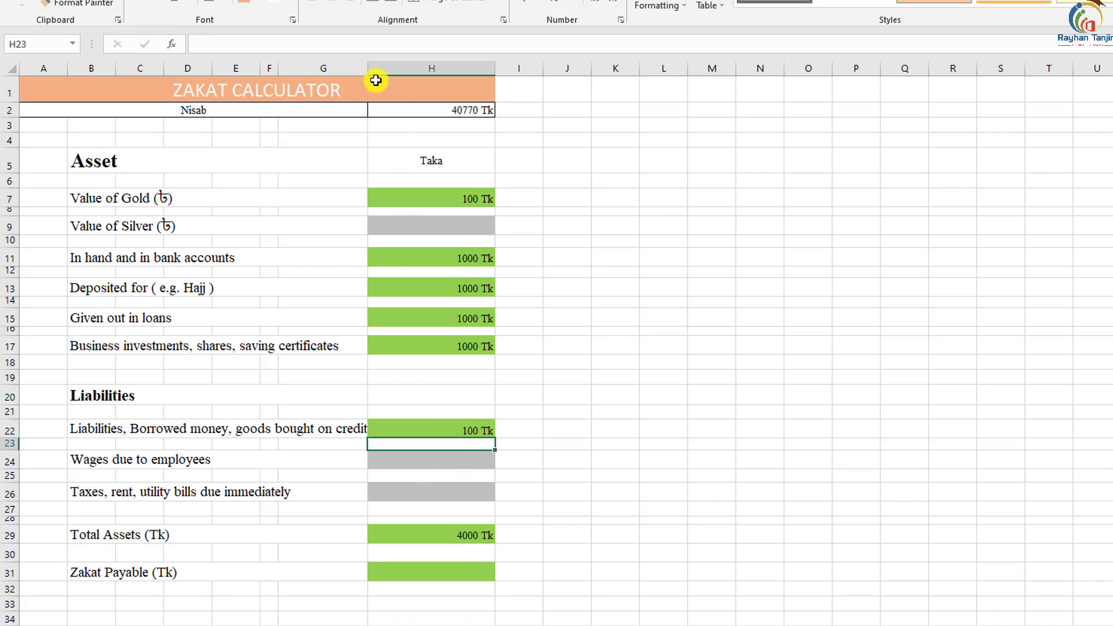
- Widen column G to fit the borrowed-money label, then review each item label
drag(368, 69, 381, 72)
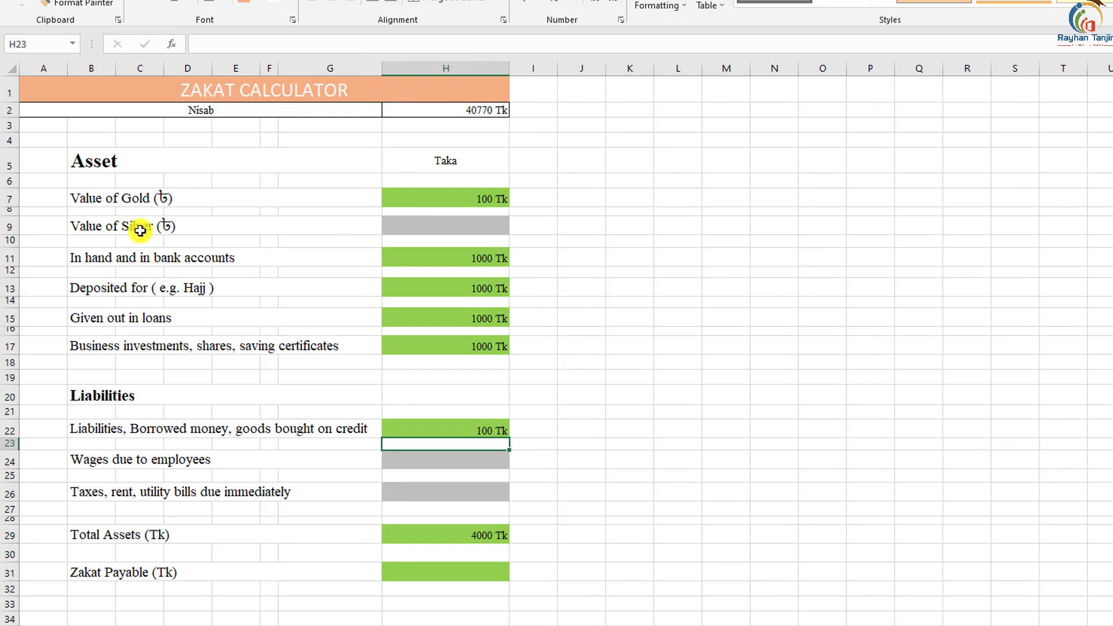
click(152, 199)
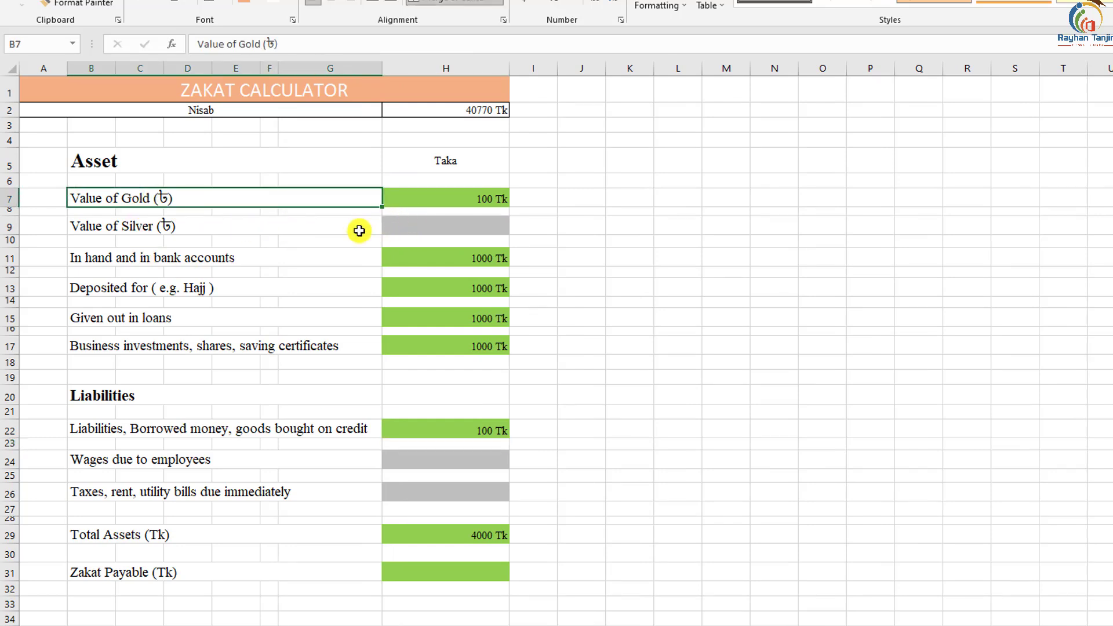
click(158, 229)
click(151, 260)
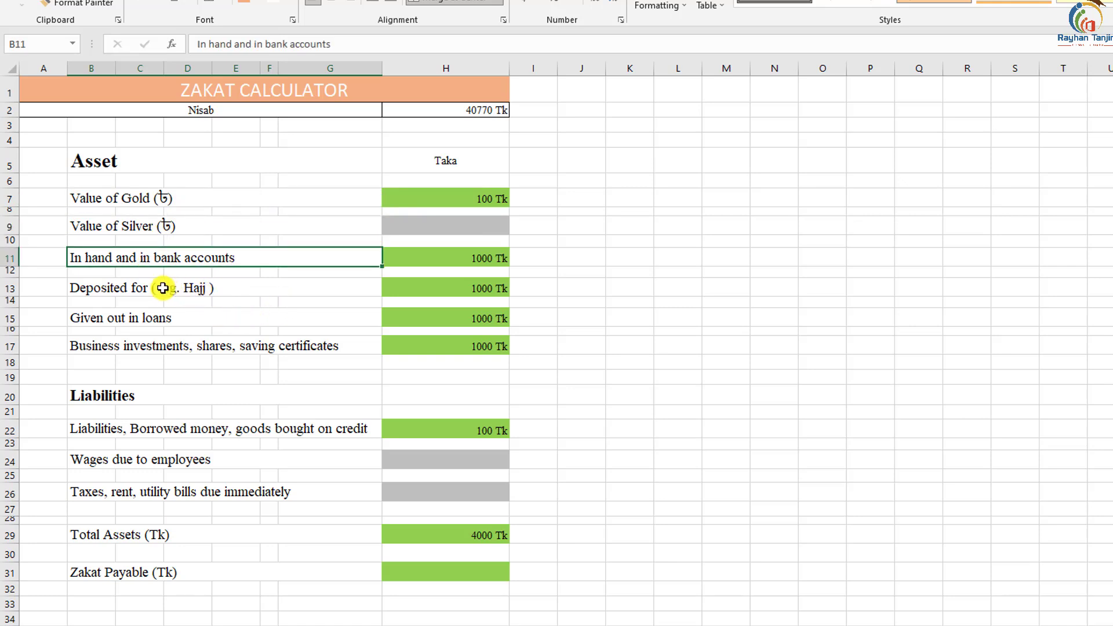
click(145, 288)
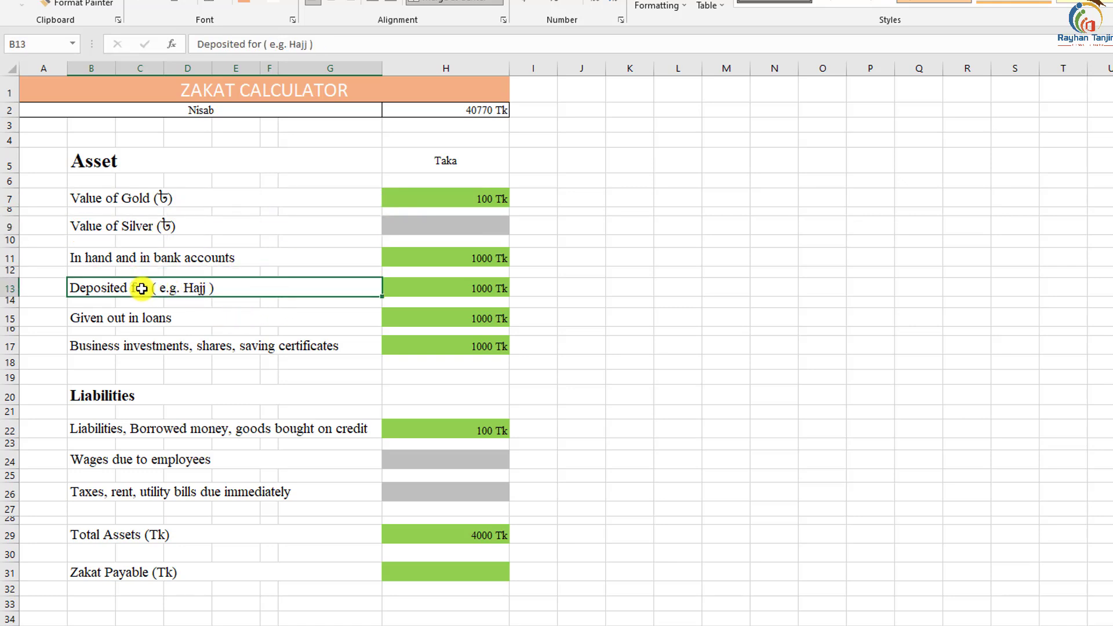
click(139, 320)
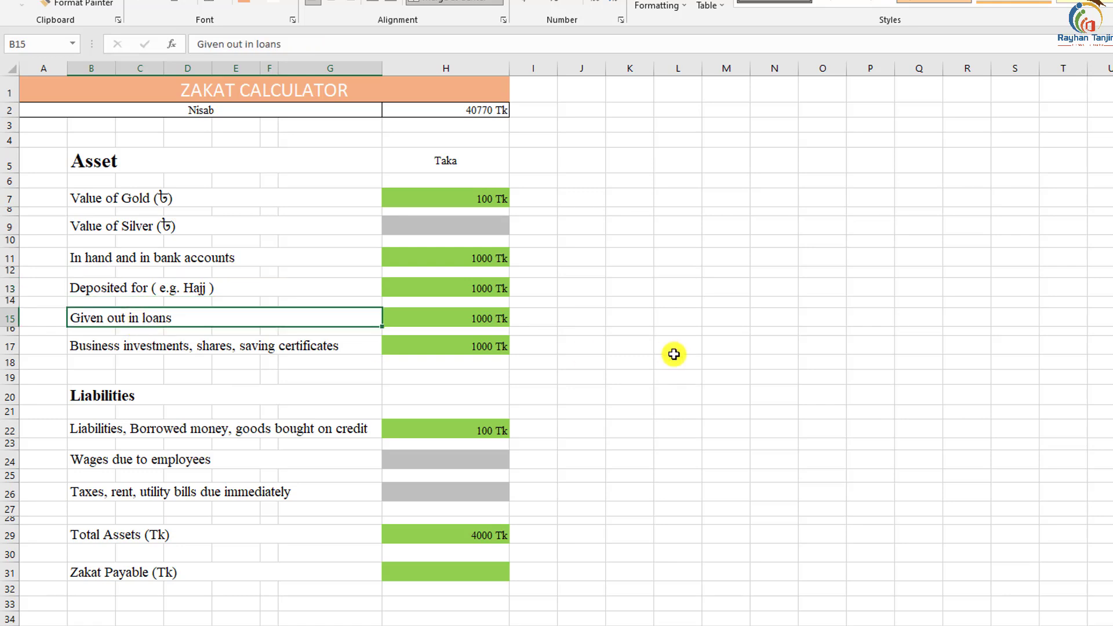
click(308, 347)
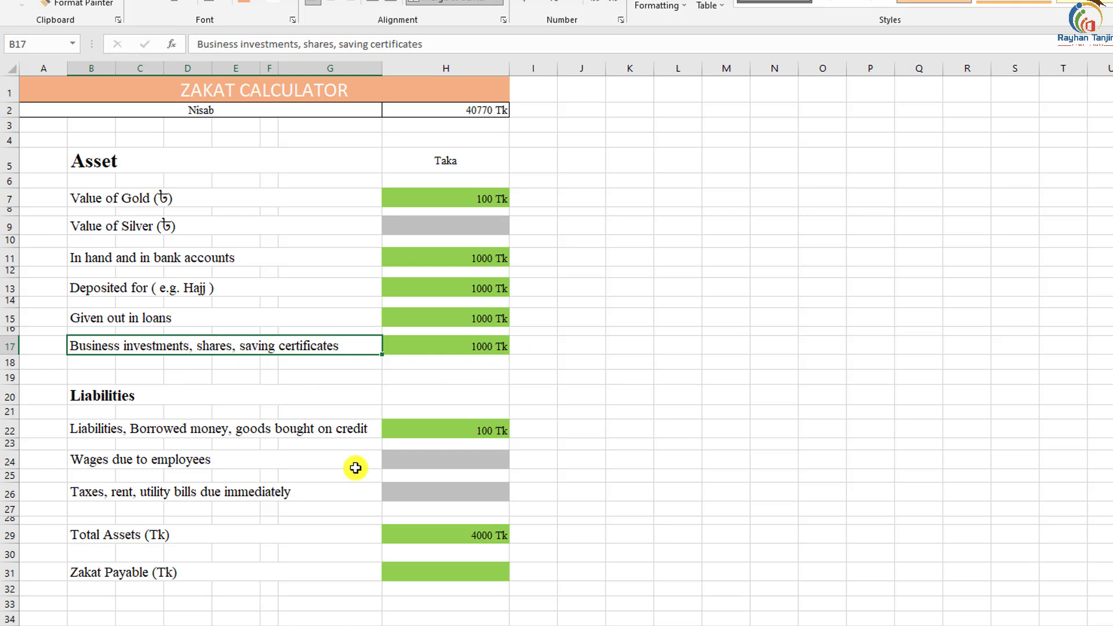
click(116, 432)
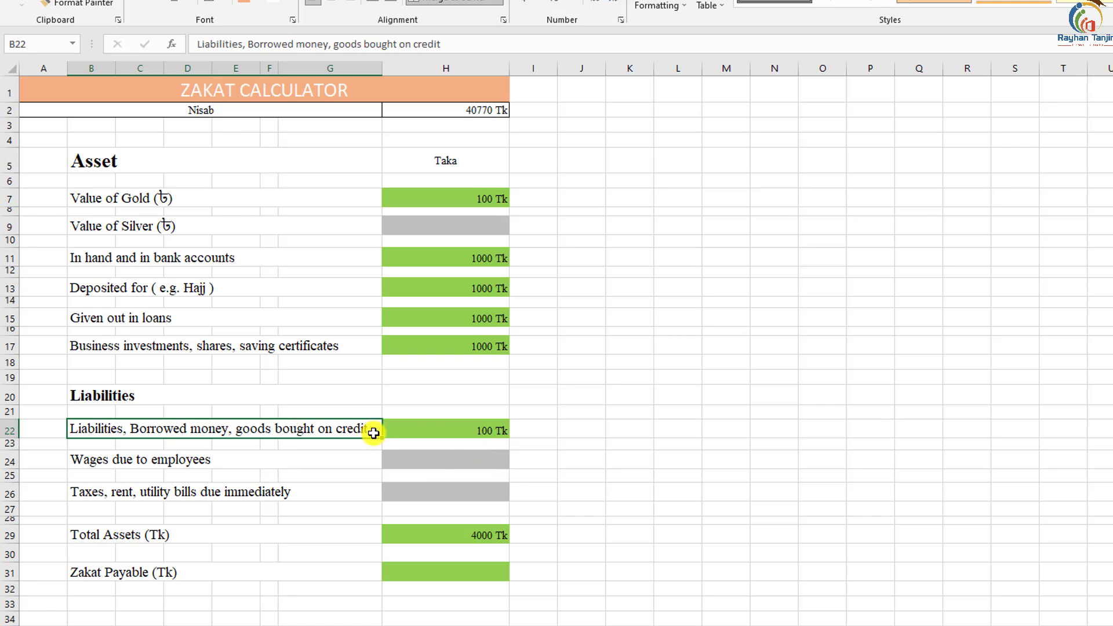
click(186, 461)
click(408, 462)
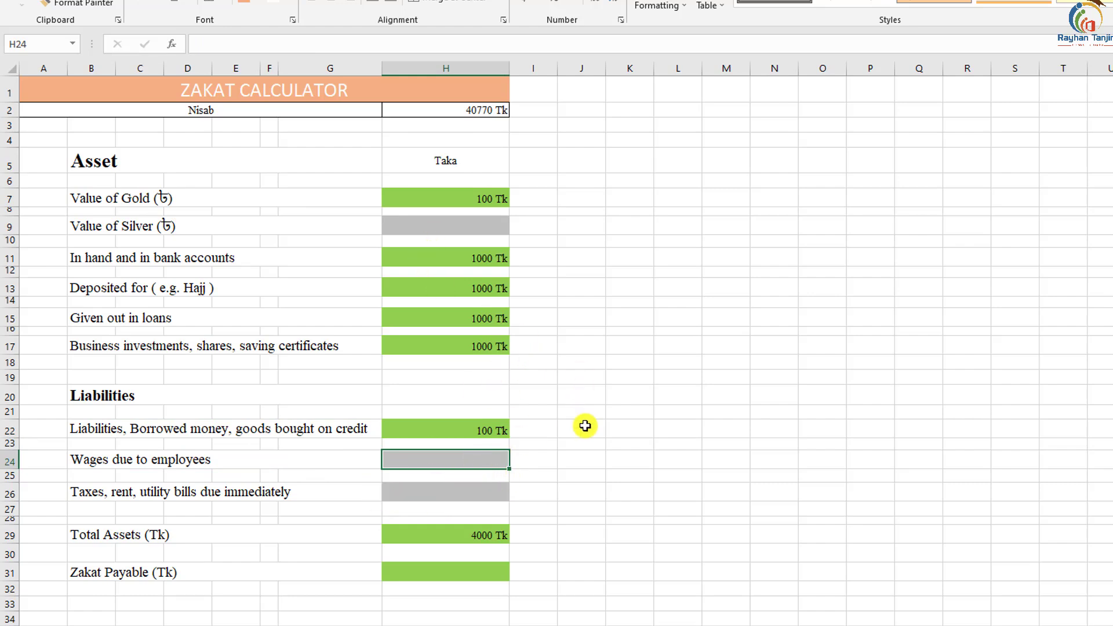
scroll(603, 413, down, 1)
- Enter =IF(H29<H2,"Not Applicable",H29*2.5%) as the Zakat Payable formula in H31
key(Down)
key(Down)
key(Down)
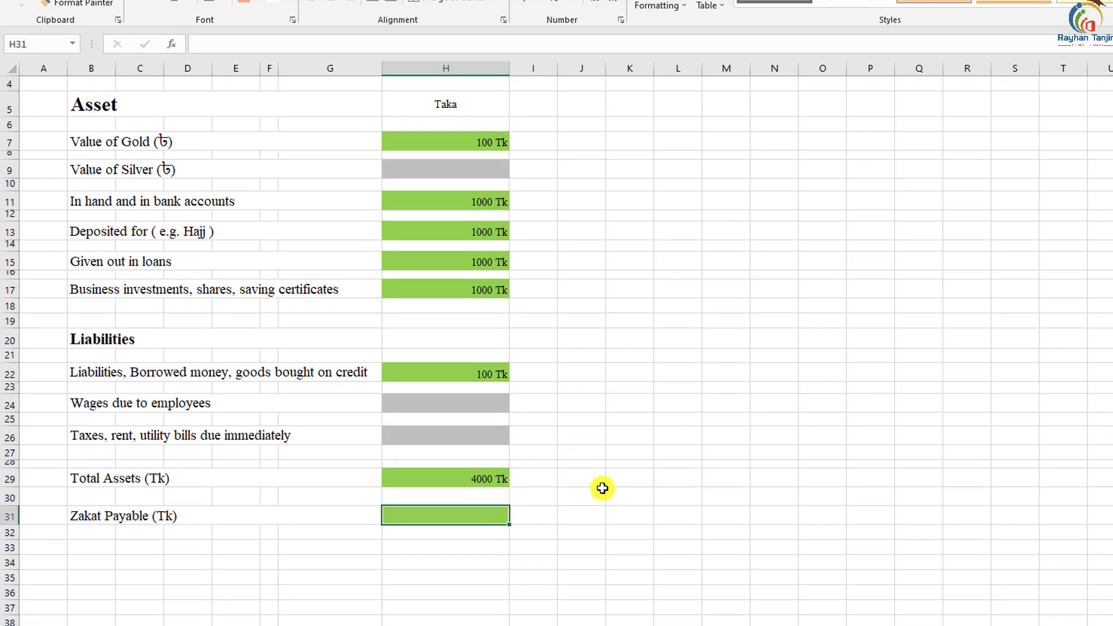
scroll(713, 459, up, 1)
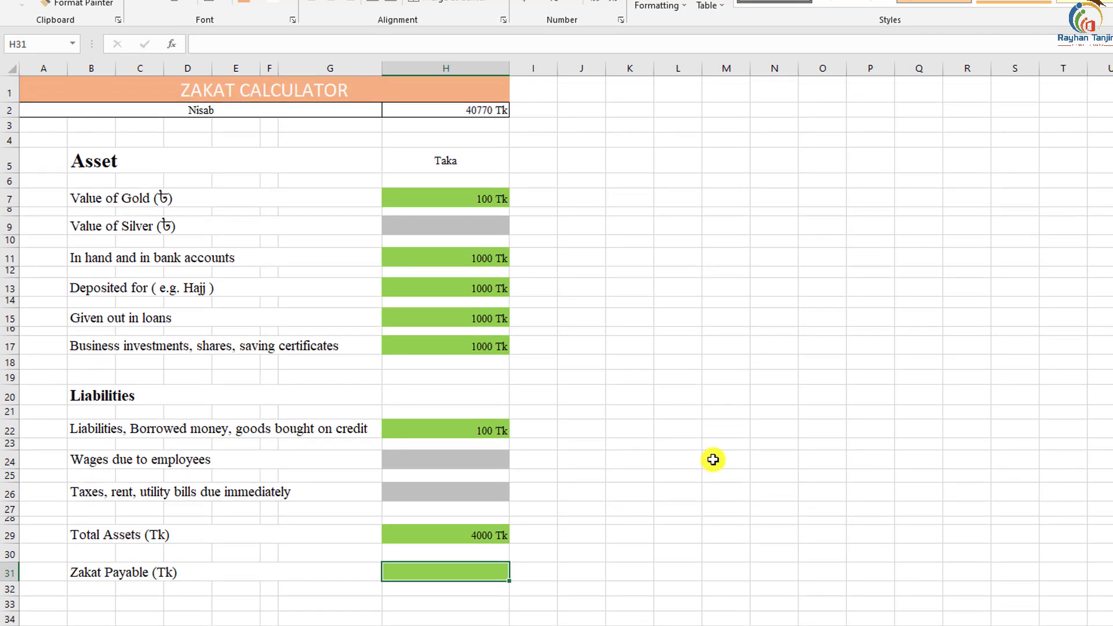
text(=)
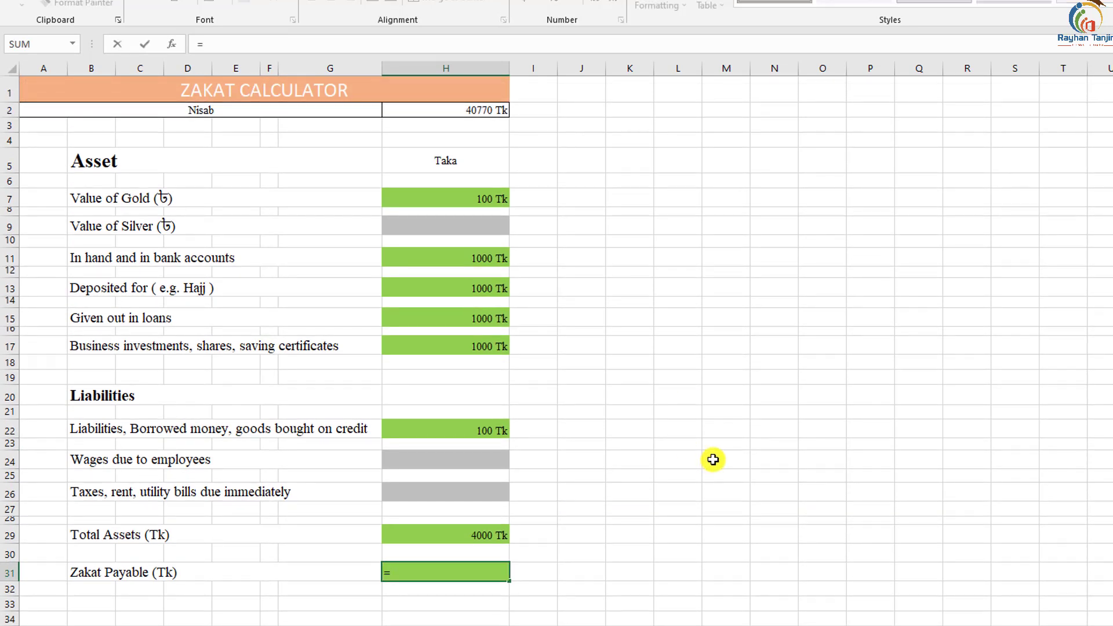
text(if()
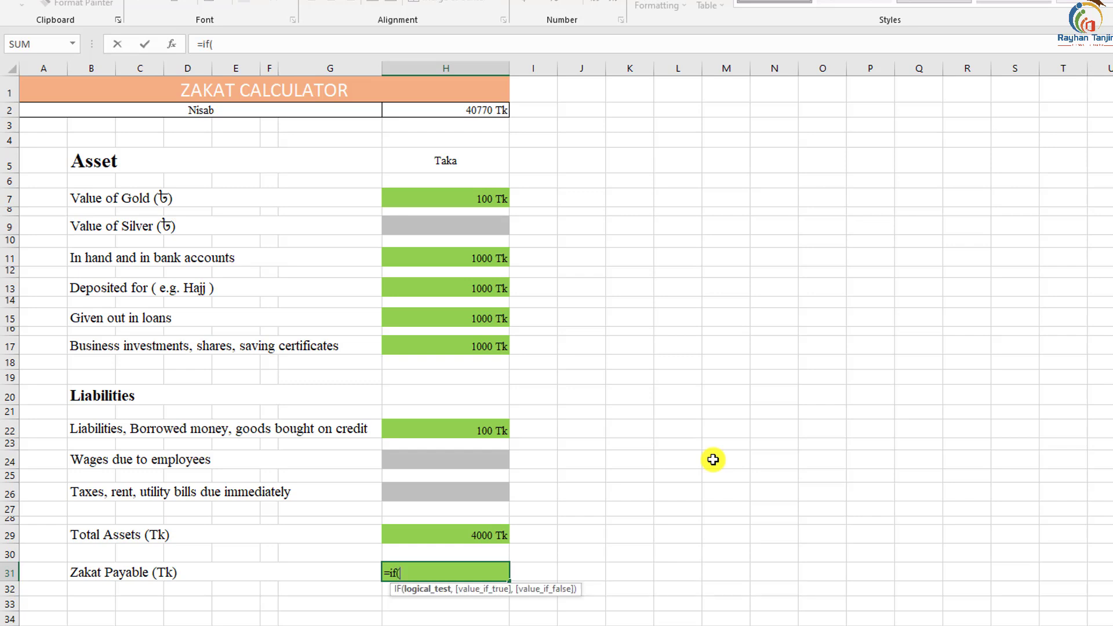
click(502, 533)
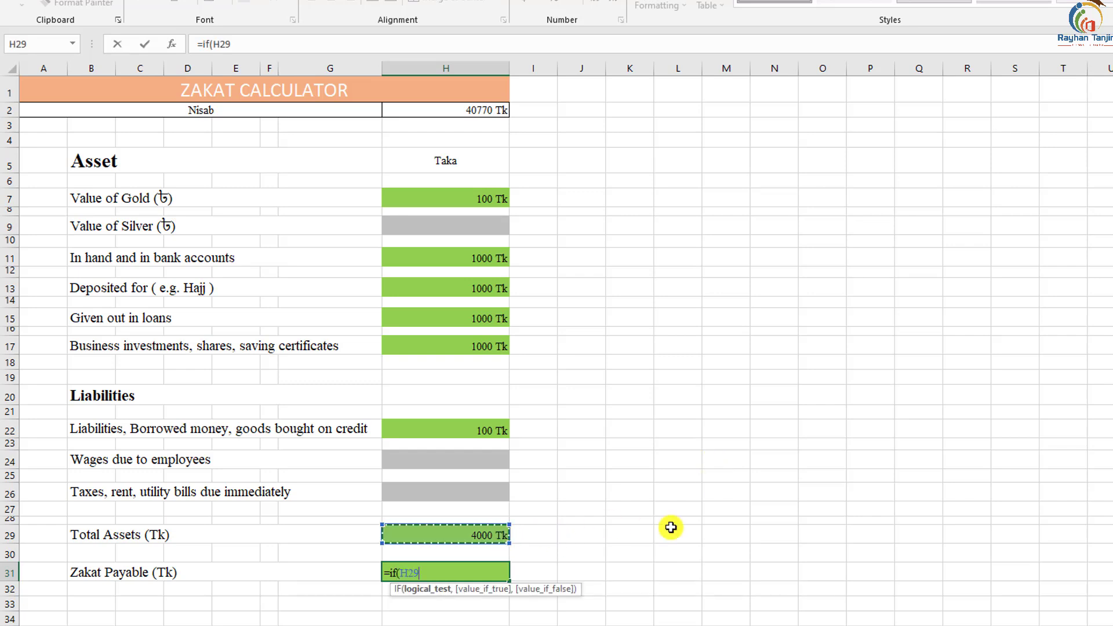
text(<)
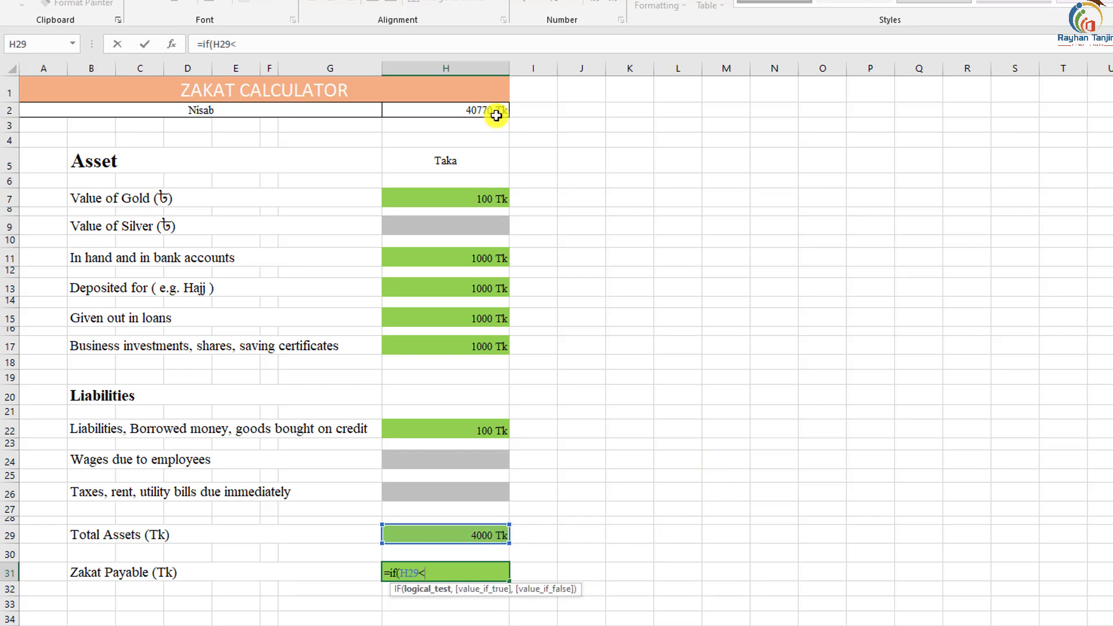
click(493, 111)
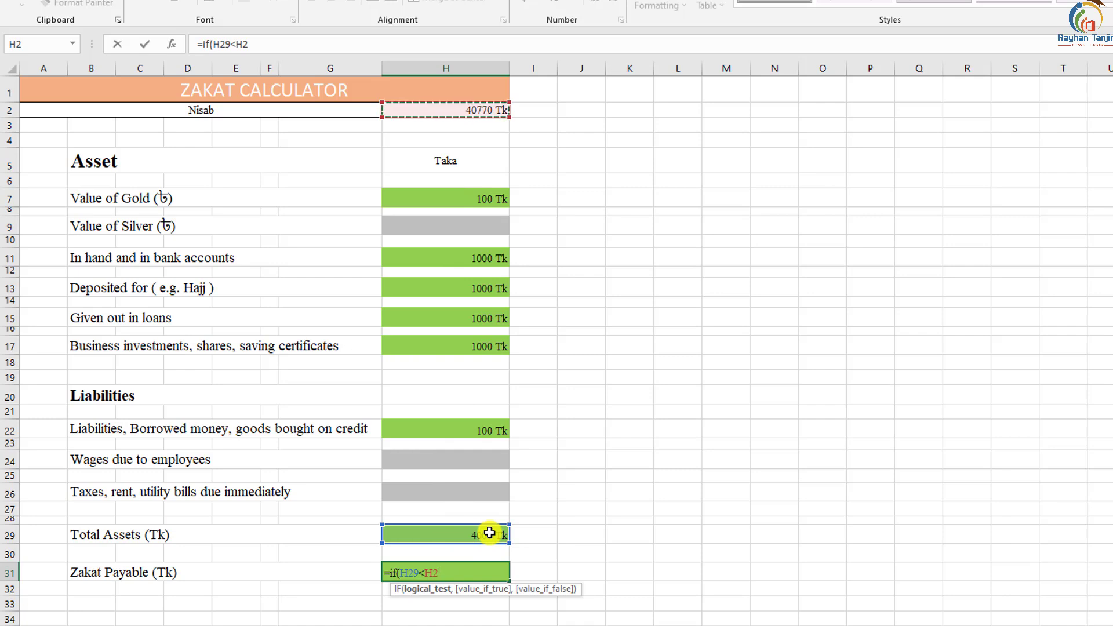
text(,"Not Applicab)
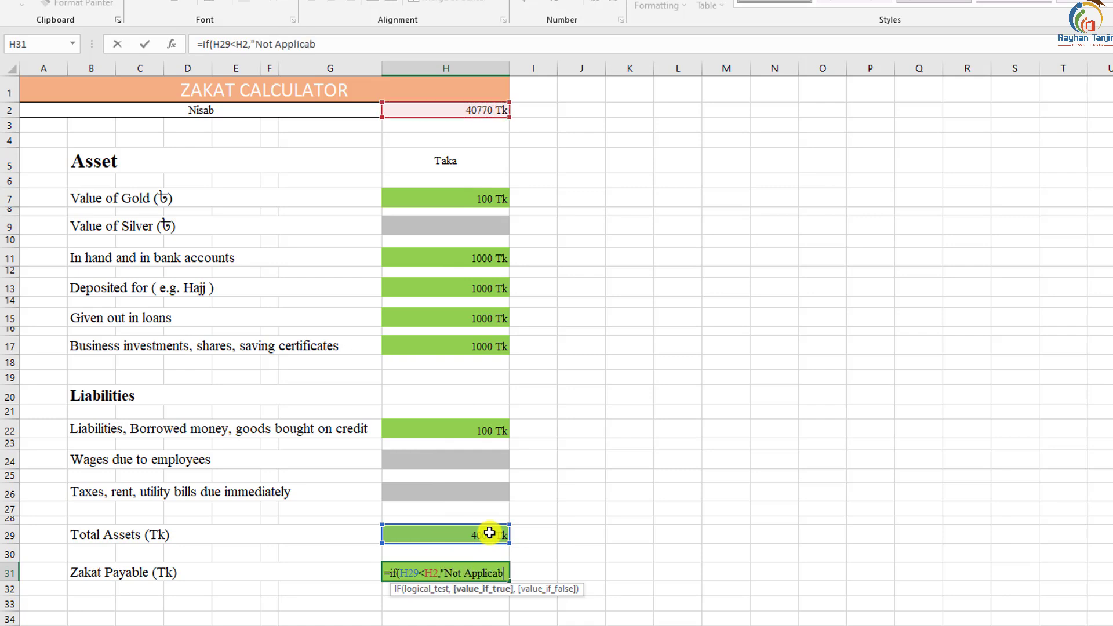
text(le")
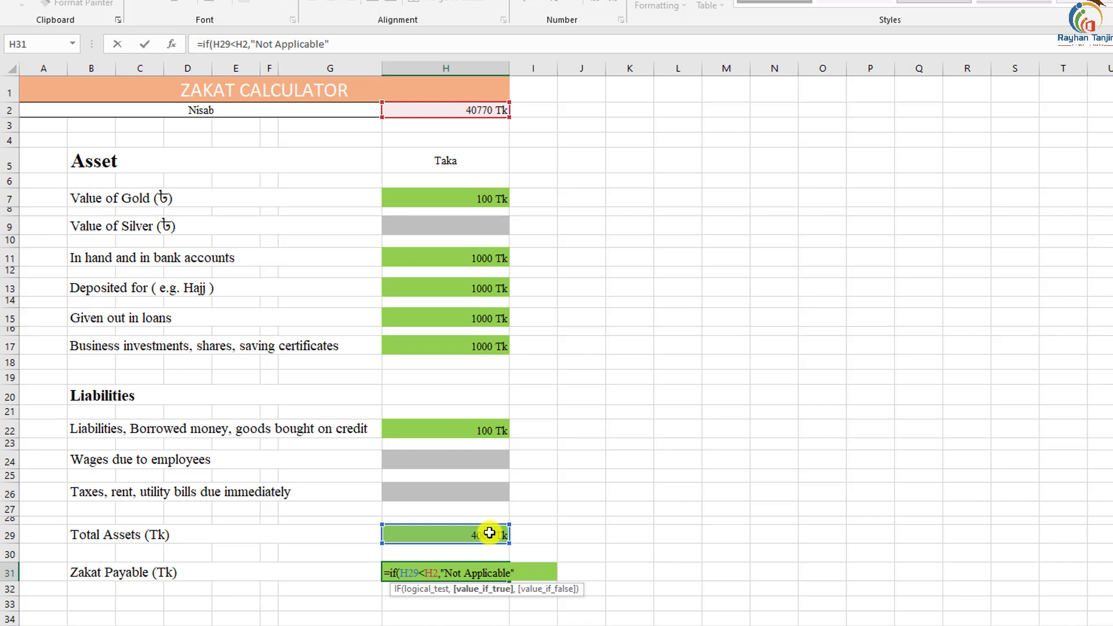
text(,)
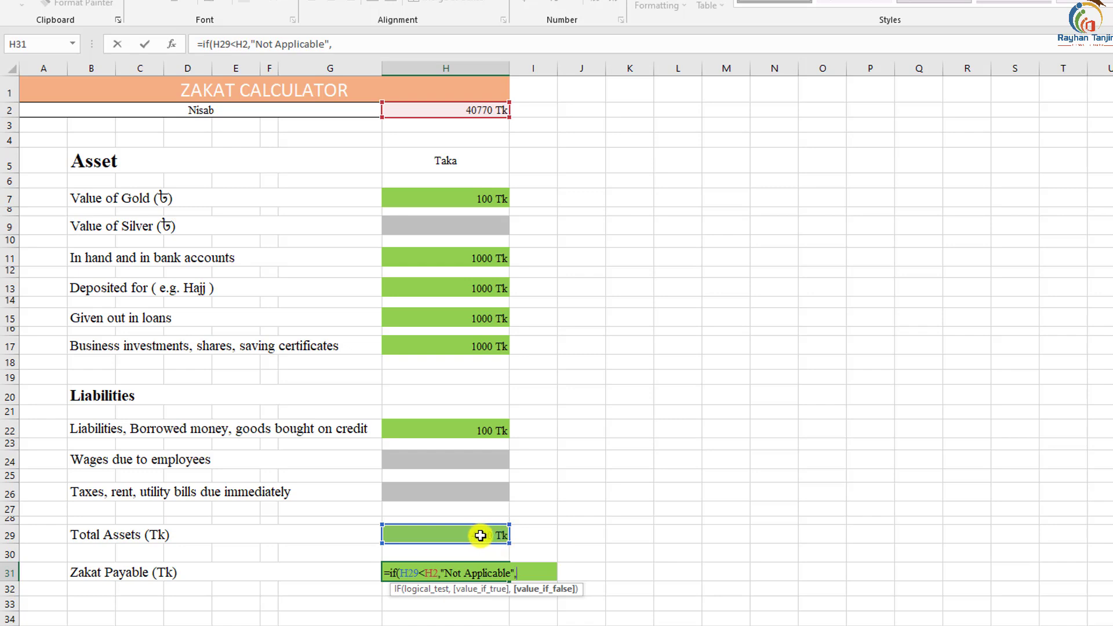
click(484, 536)
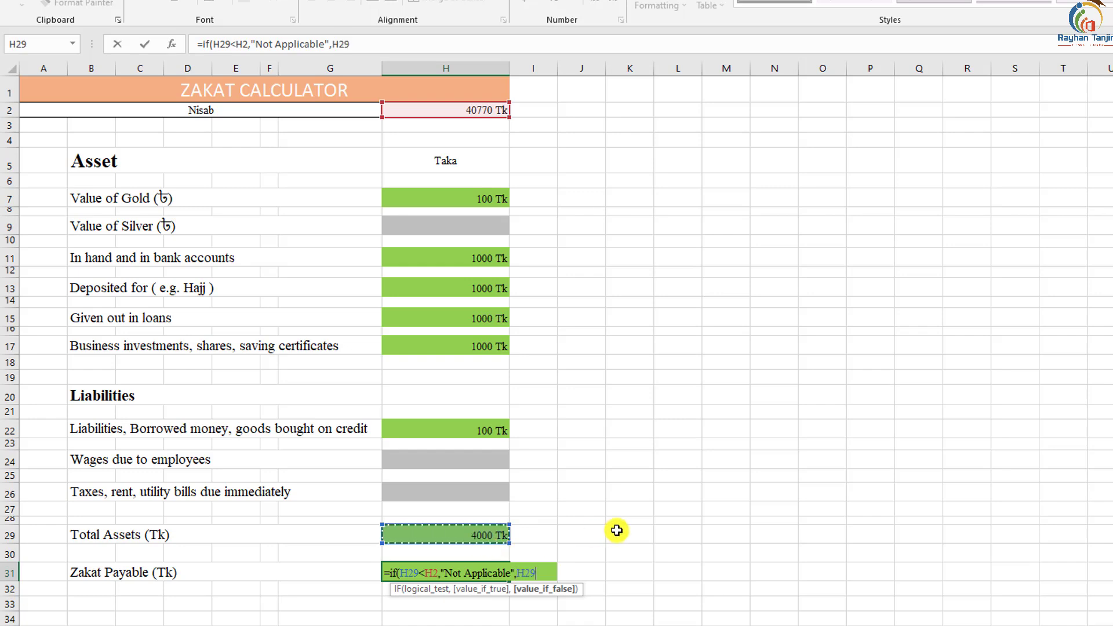
text(*2.5)
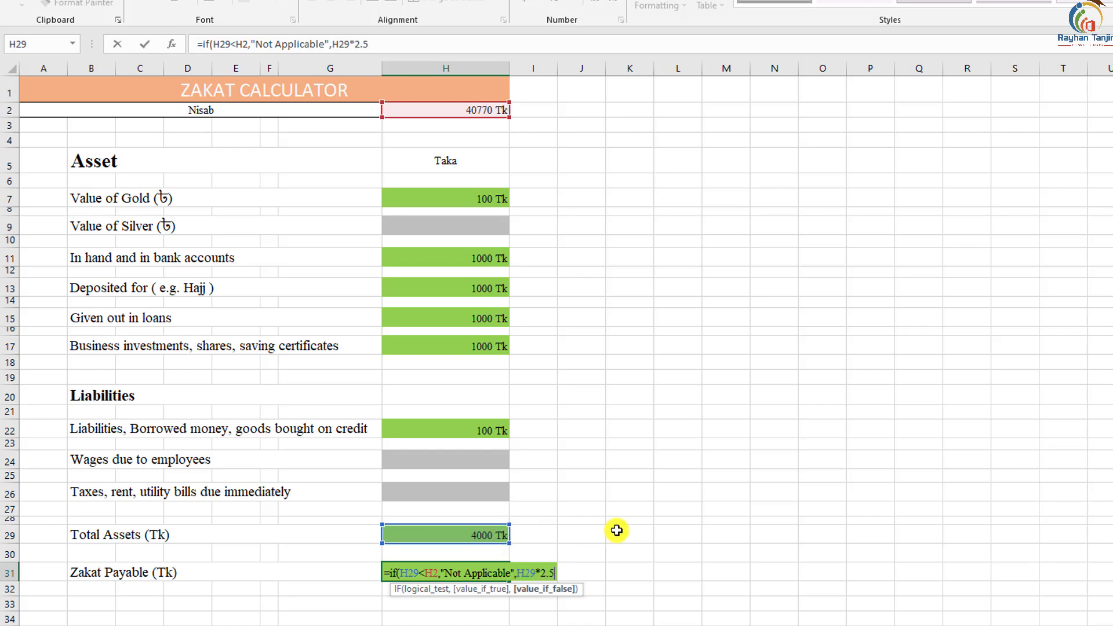
text(%)
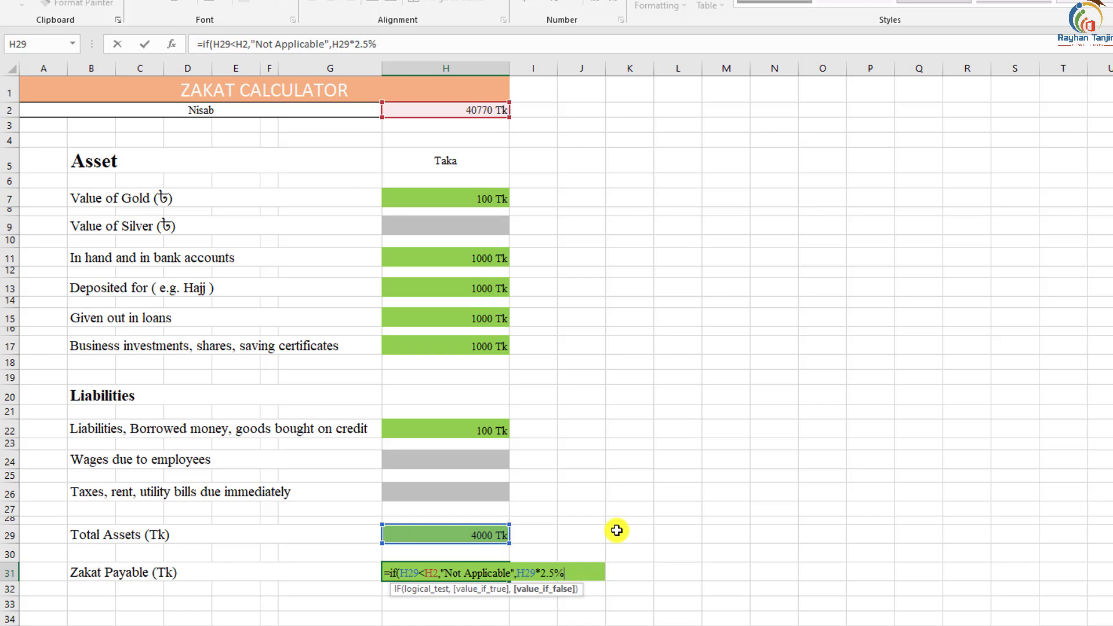
text())
key(Return)
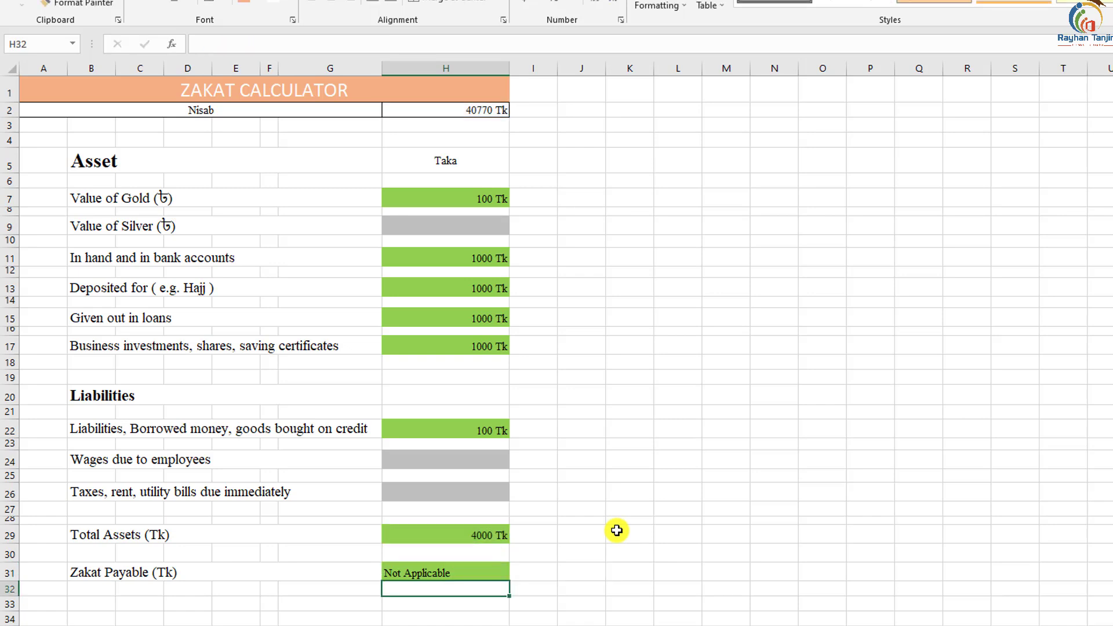
- Centre the Zakat Payable result in H31 and enter 40000 as the silver value in H9
click(494, 572)
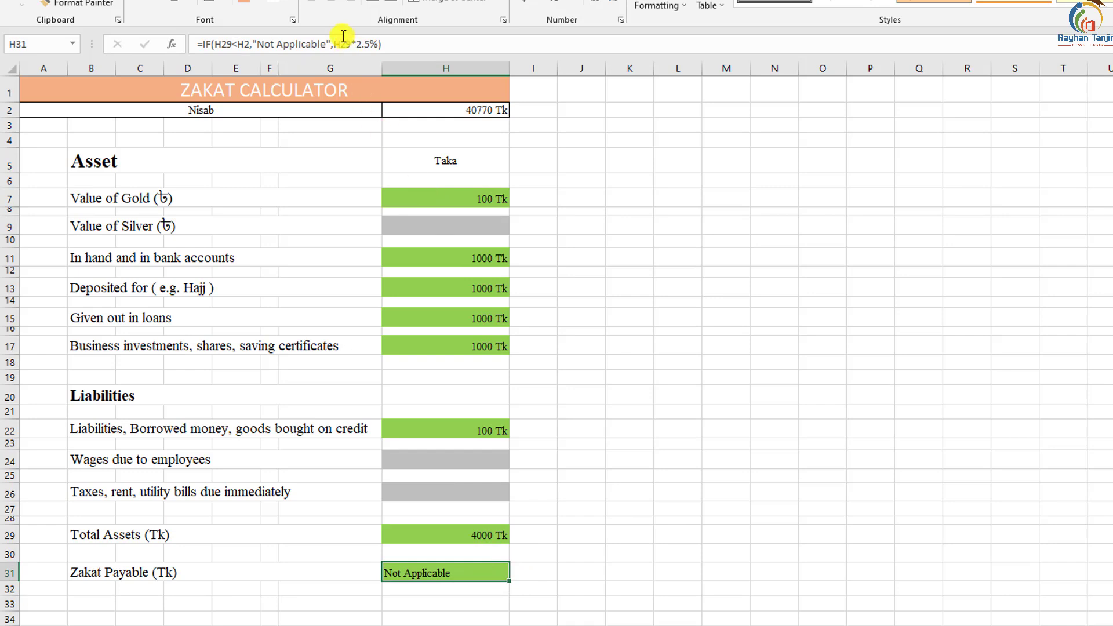
click(331, 3)
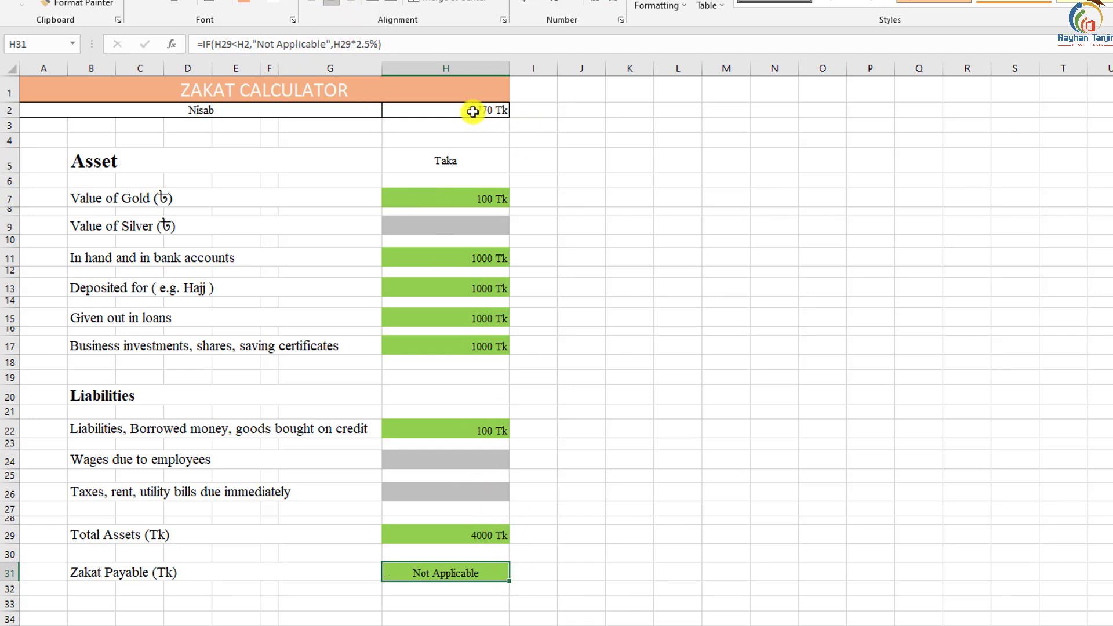
click(477, 228)
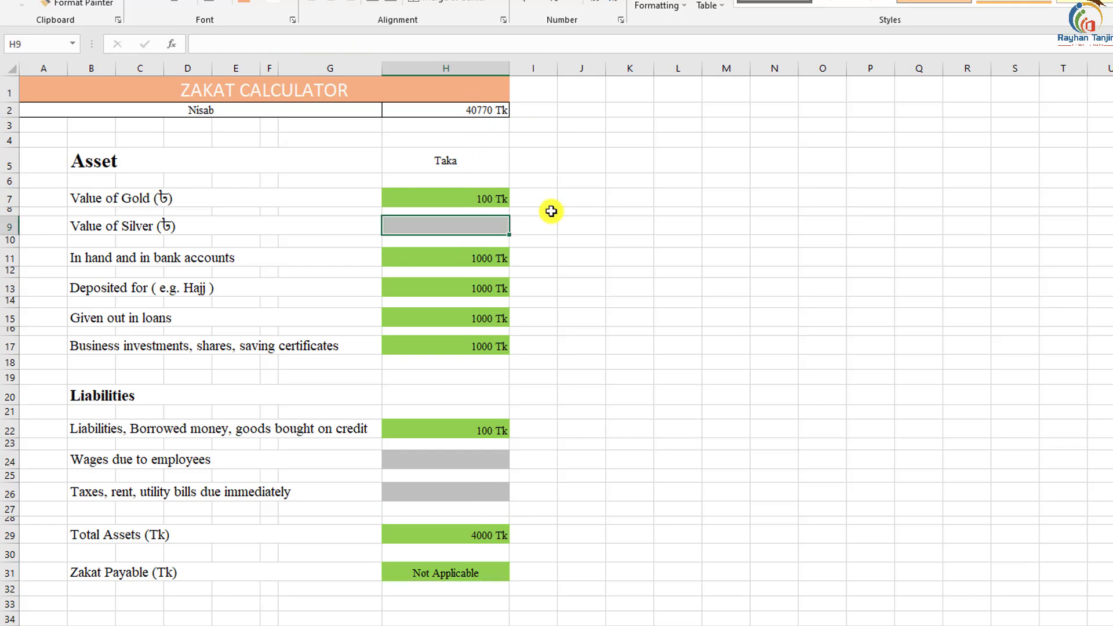
text(40000)
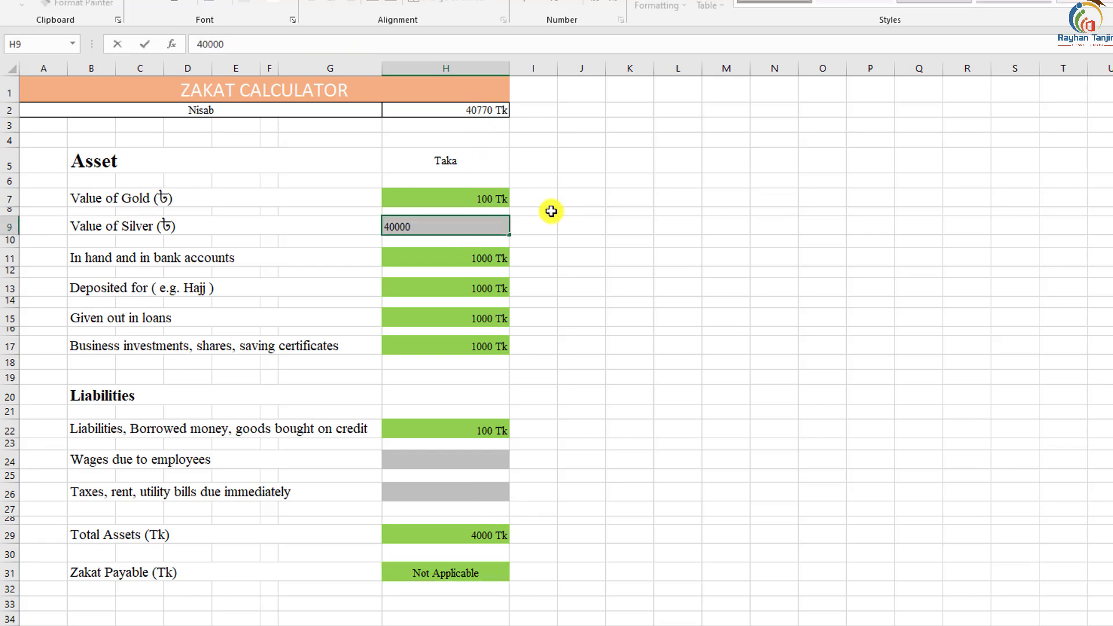
key(Return)
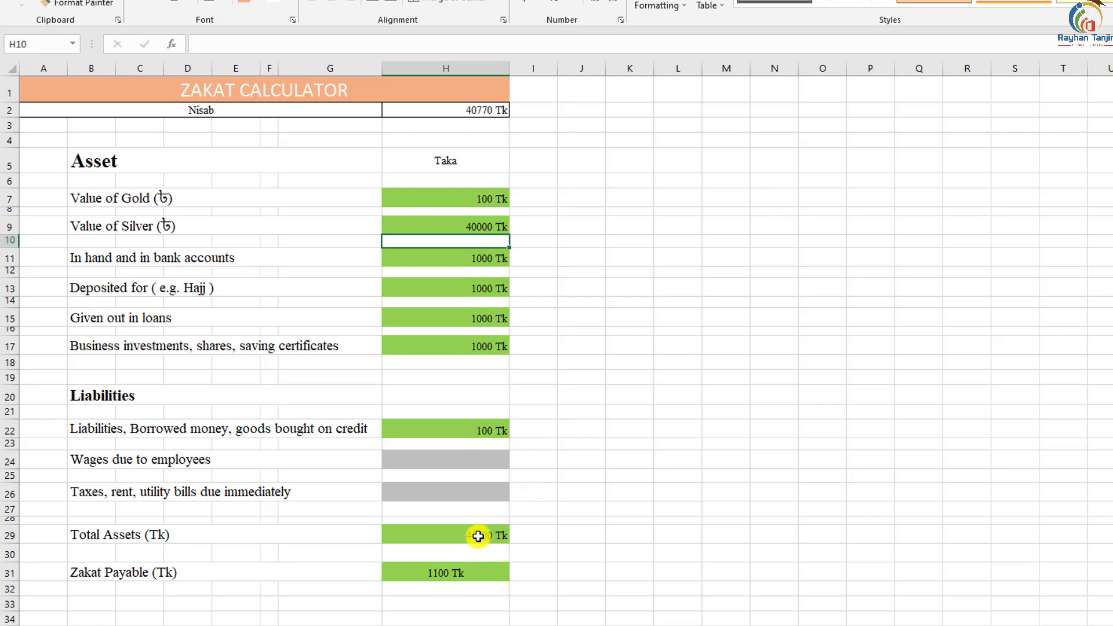
- Check the recalculated Total Assets (44000 Tk) and the Zakat Payable formula (1100 Tk)
click(479, 537)
click(457, 574)
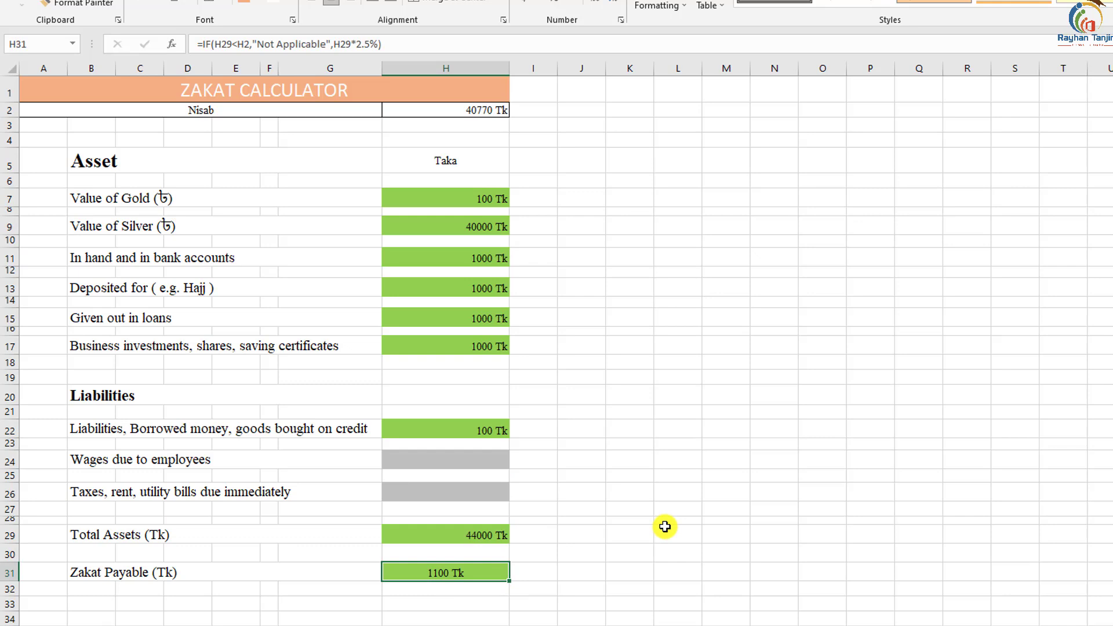
click(660, 535)
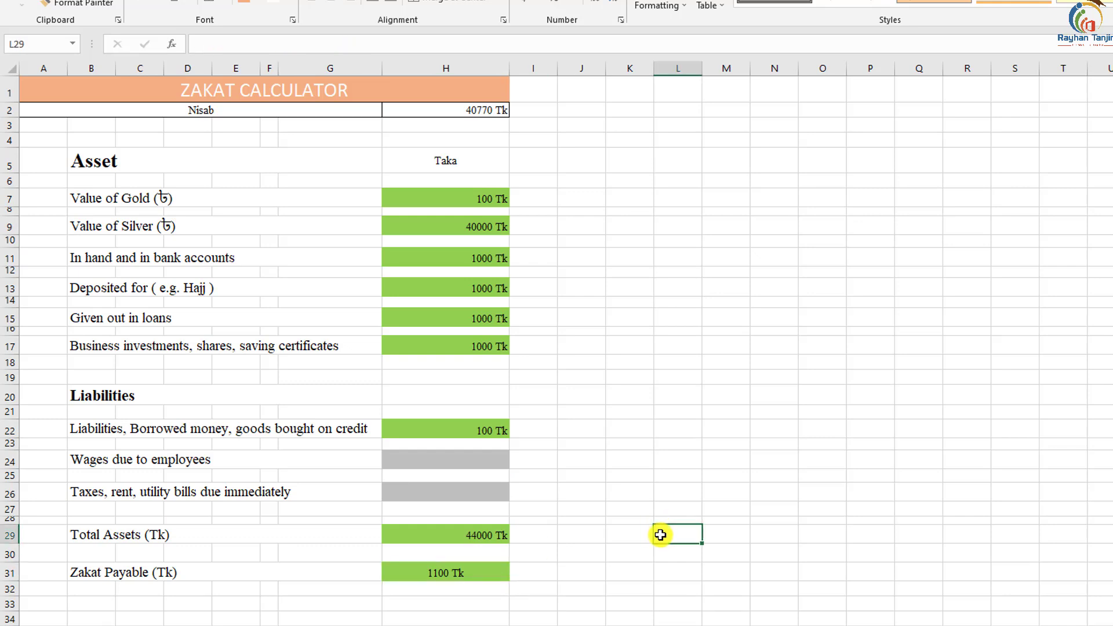
- Add a check formula =H29*2.5% in L29 giving 1100
text(=)
click(493, 534)
text(*2.5%)
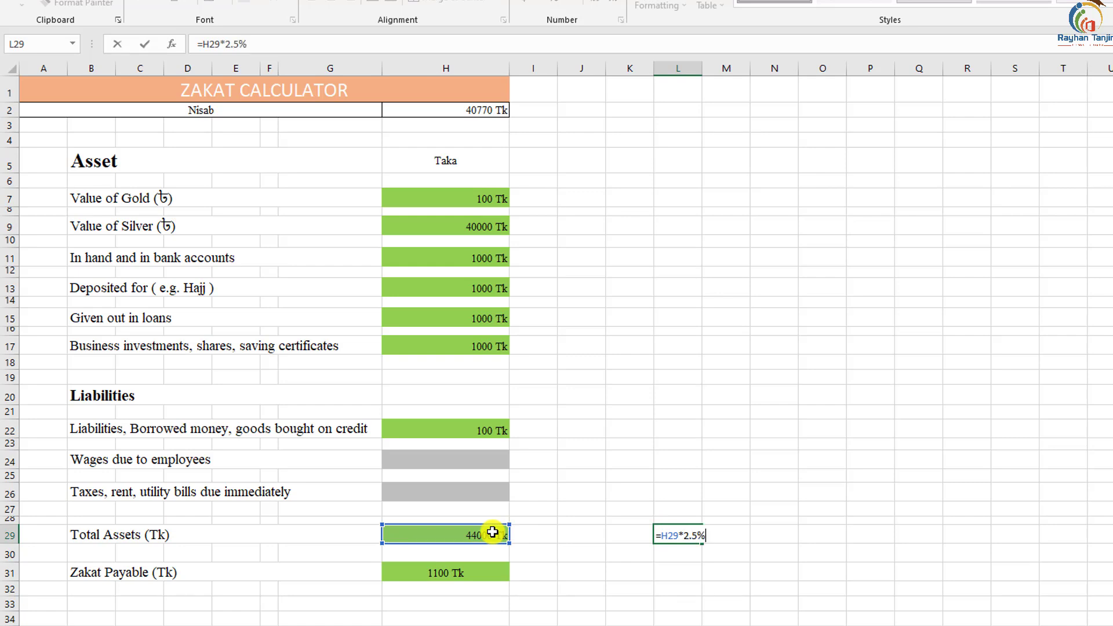
key(Return)
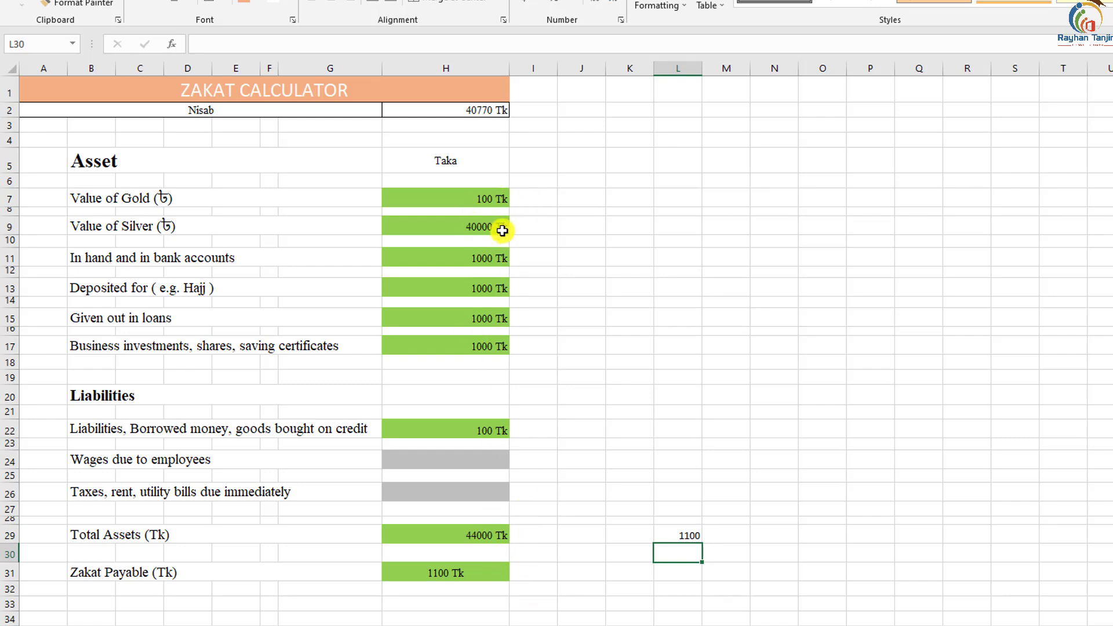
- Set the gold value in H7 and borrowed-money liabilities in H22 to 1000 Tk each, then review the assets and result
click(501, 202)
text(1)
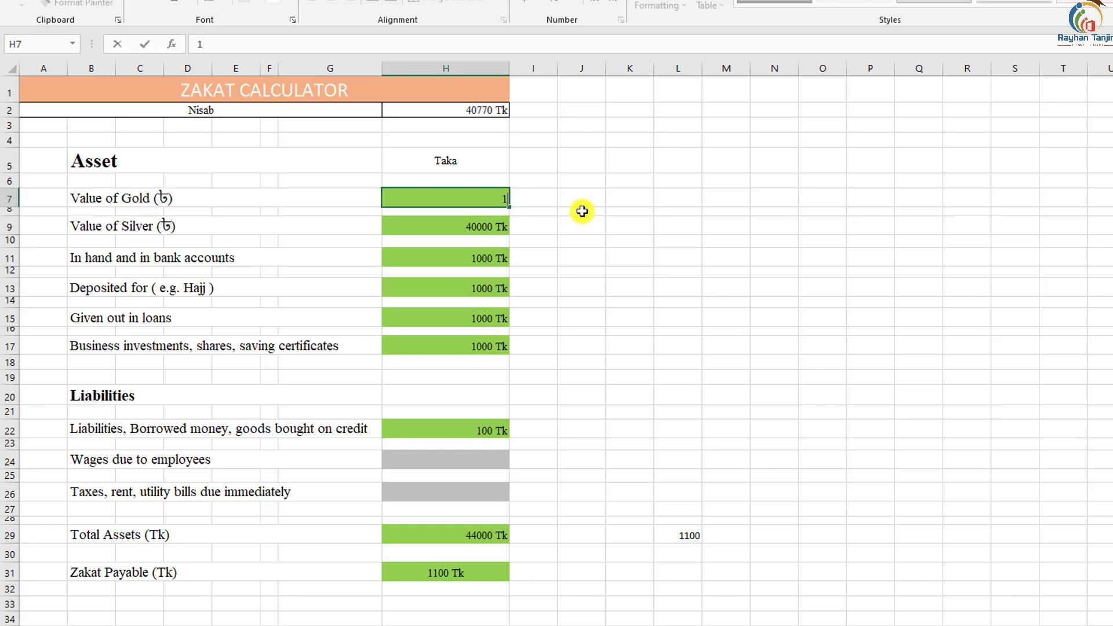
text(00)
key(Return)
click(483, 429)
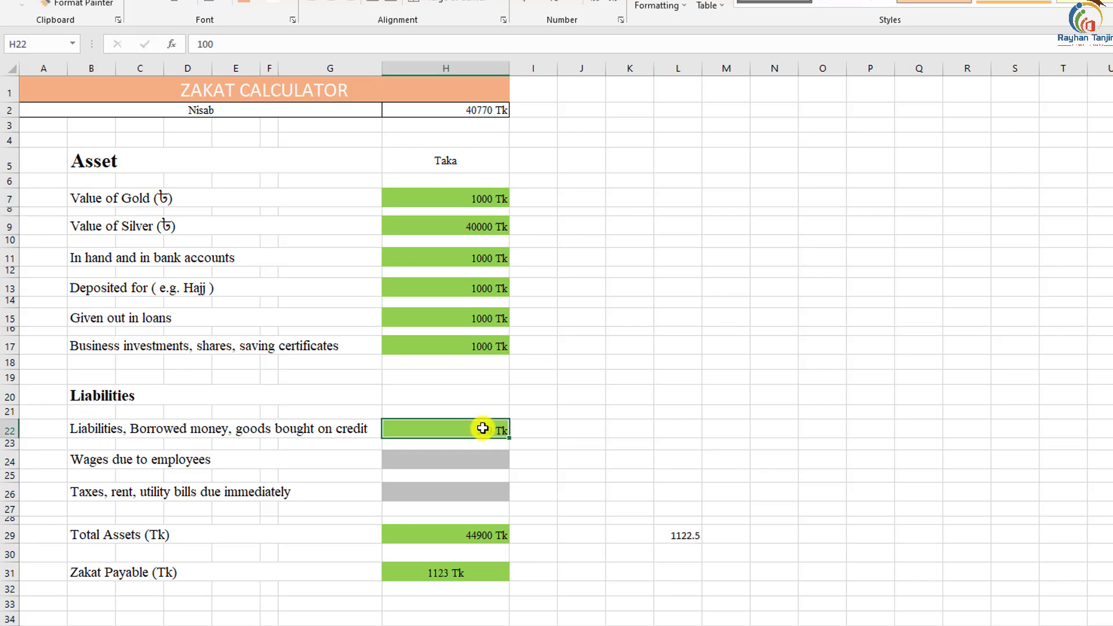
text(10)
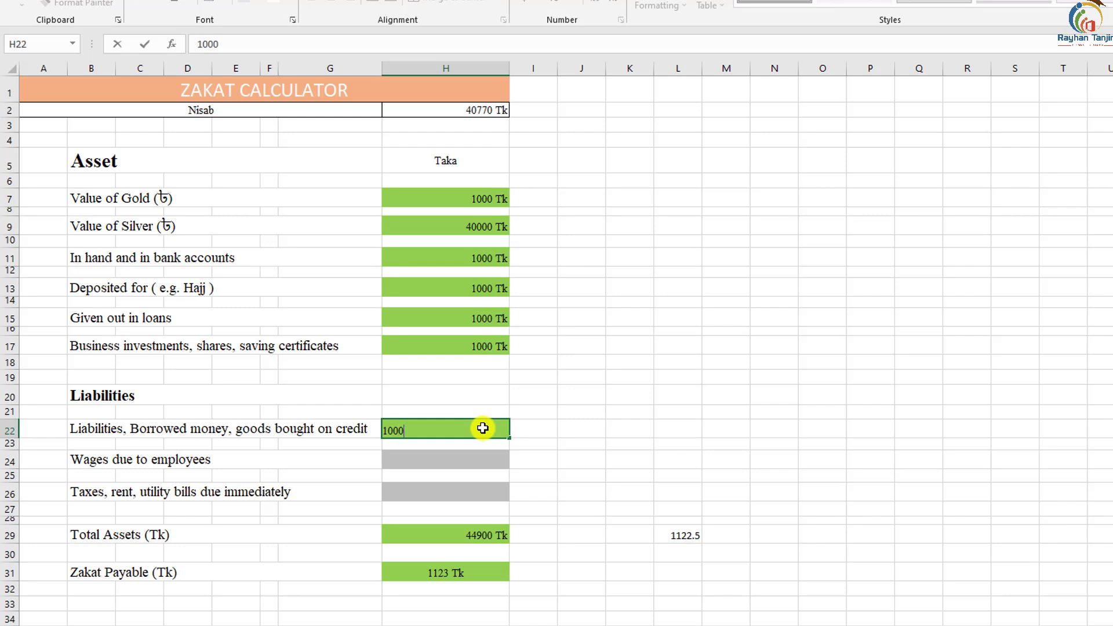
key(Return)
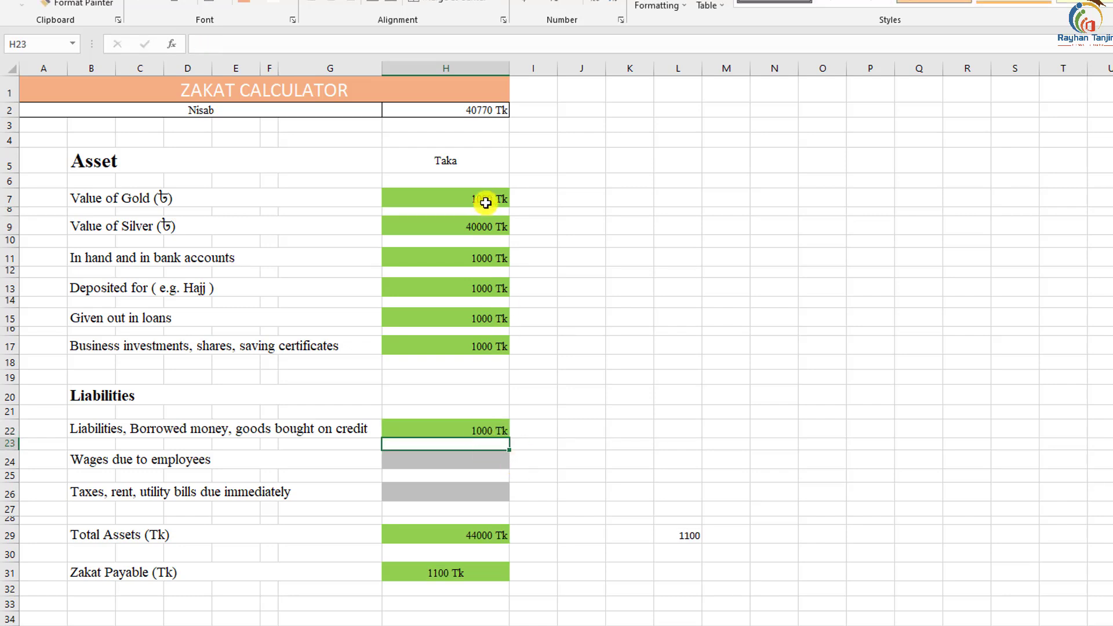
drag(486, 203, 484, 345)
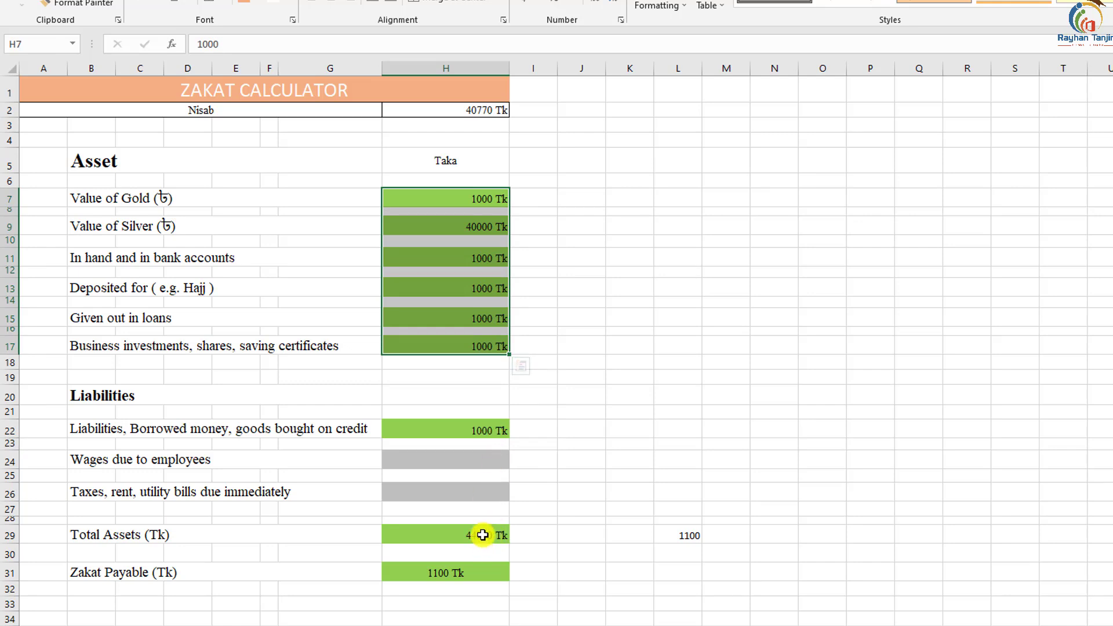
click(483, 572)
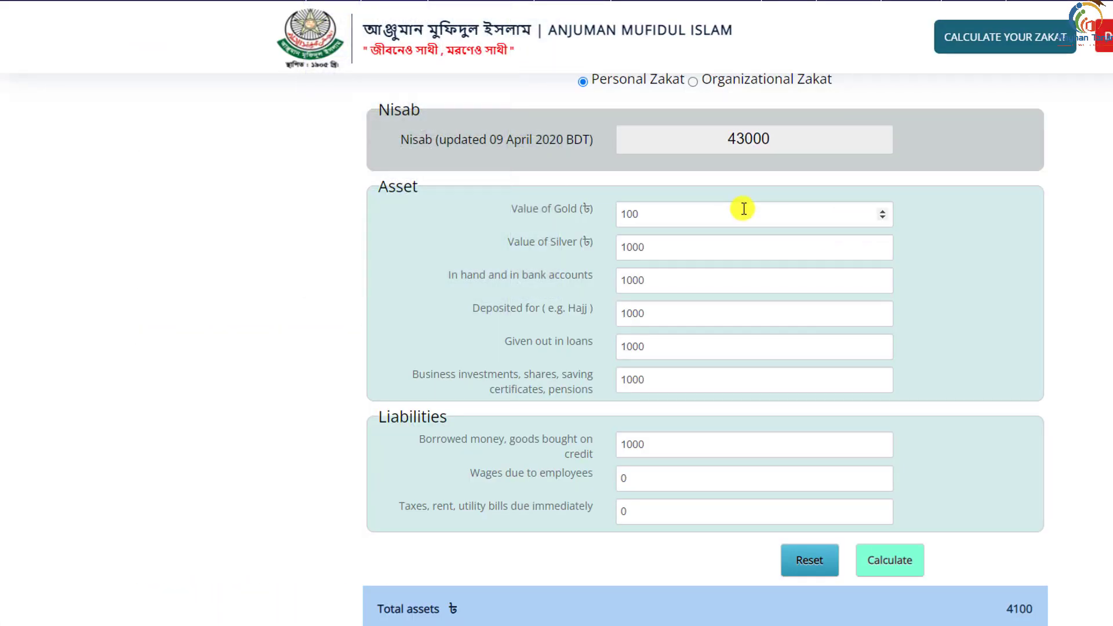
- Enter 1000 for gold and 40000 for silver on the web form and calculate, getting 1100.00 zakat
double_click(667, 220)
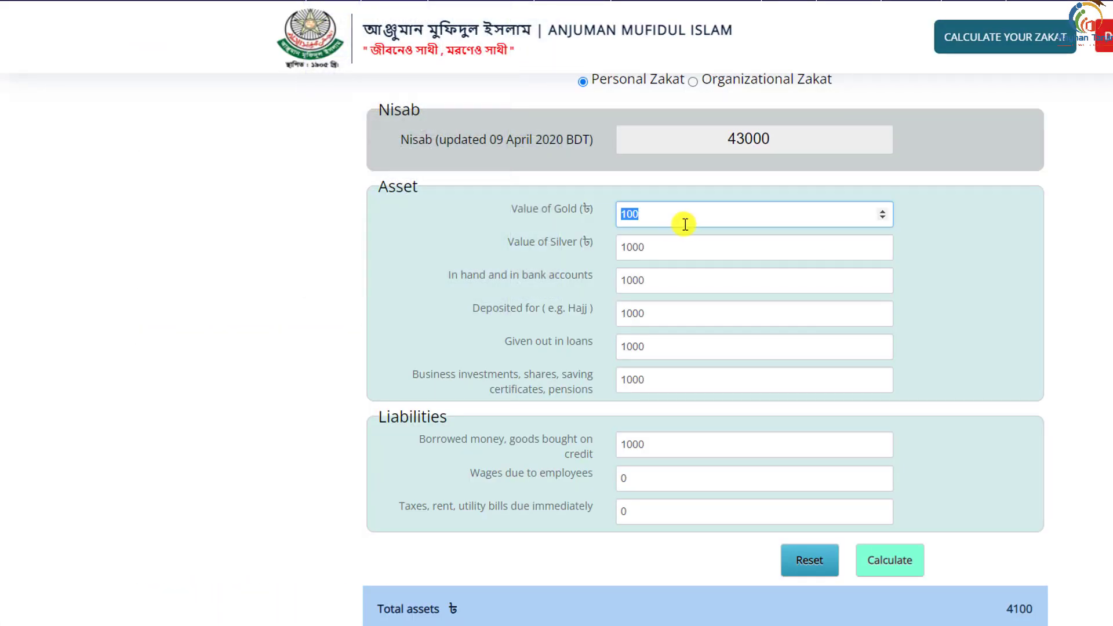
text(1000)
click(930, 274)
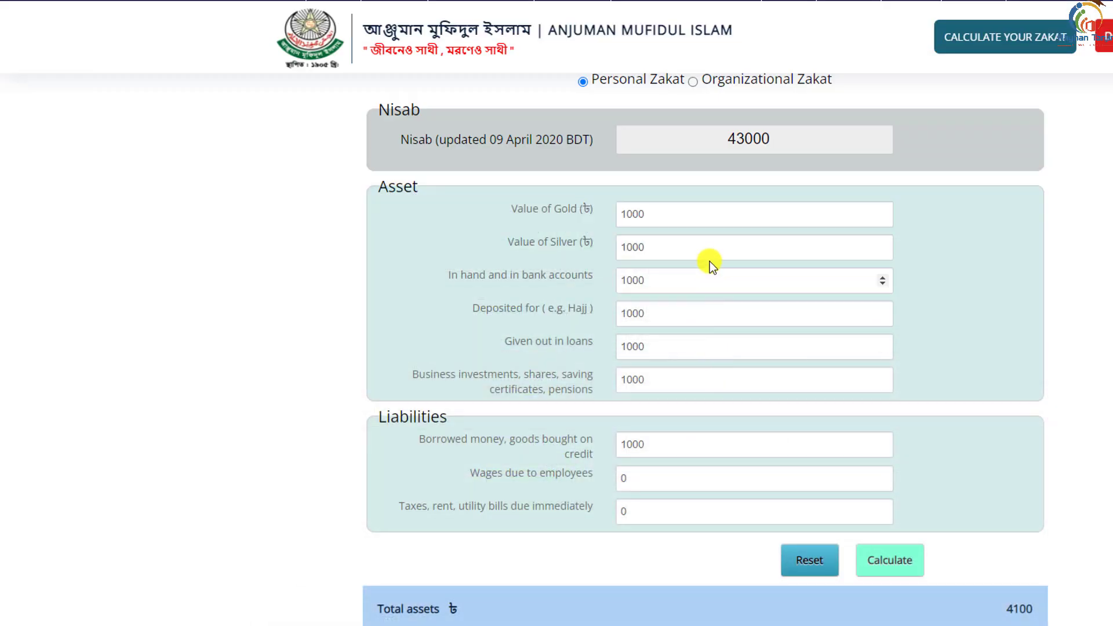
drag(652, 248, 591, 251)
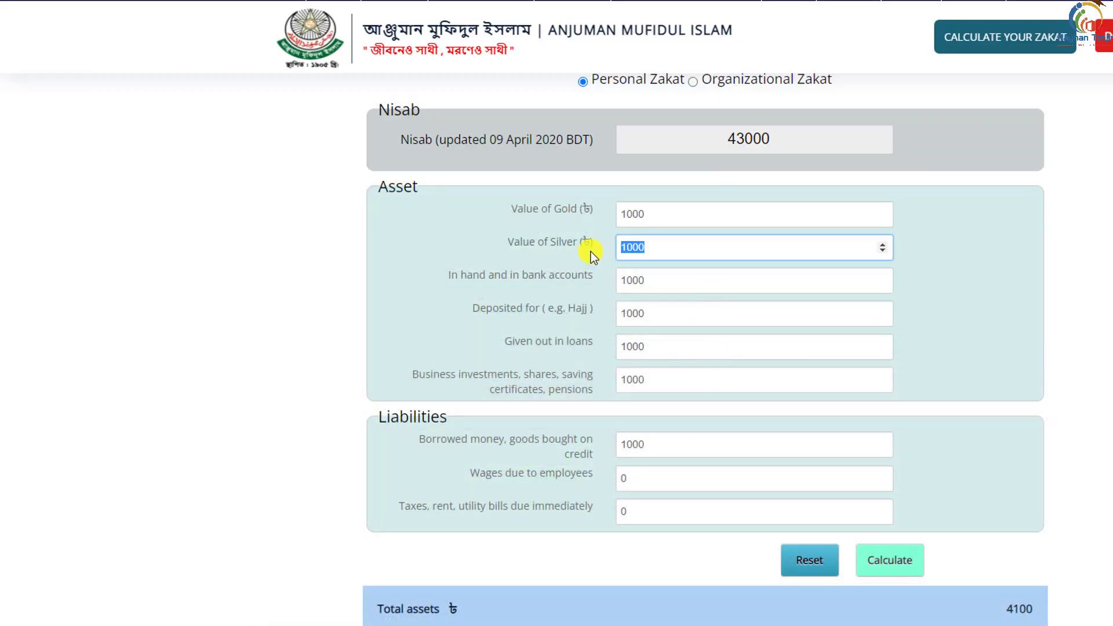
text(40000)
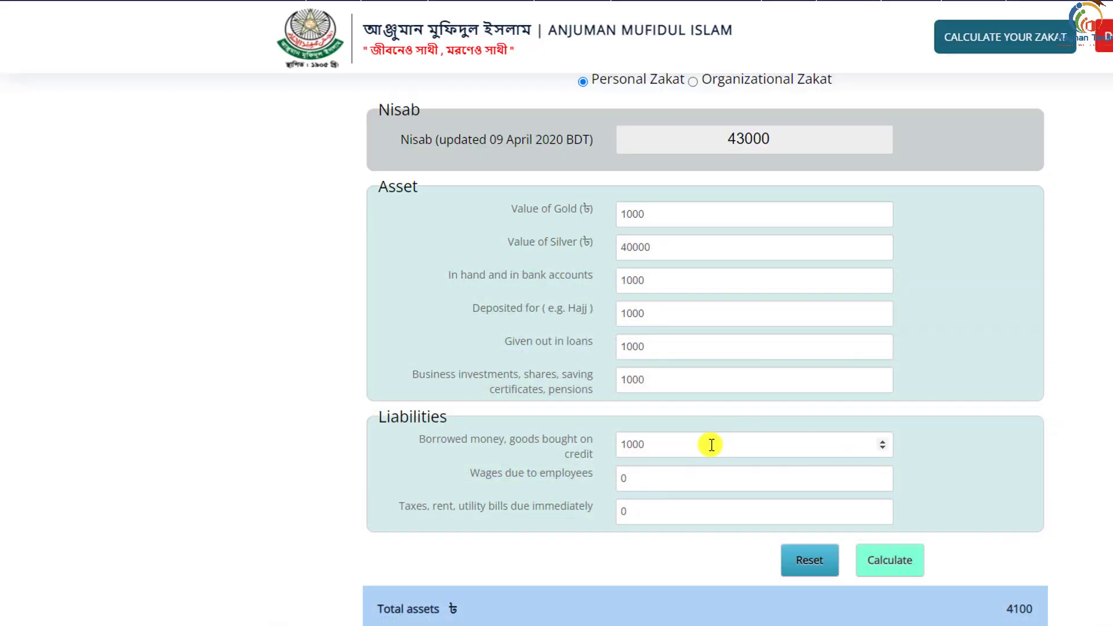
click(870, 560)
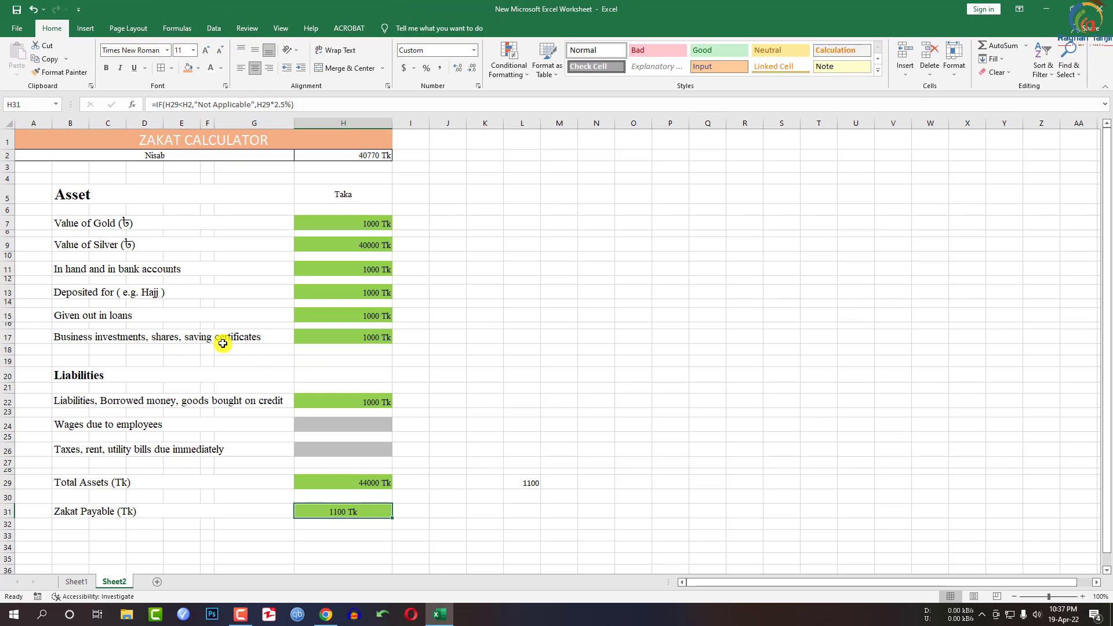
- Turn off Gridlines on the View tab, then flip to Sheet1 and back to Sheet2
click(281, 28)
click(149, 70)
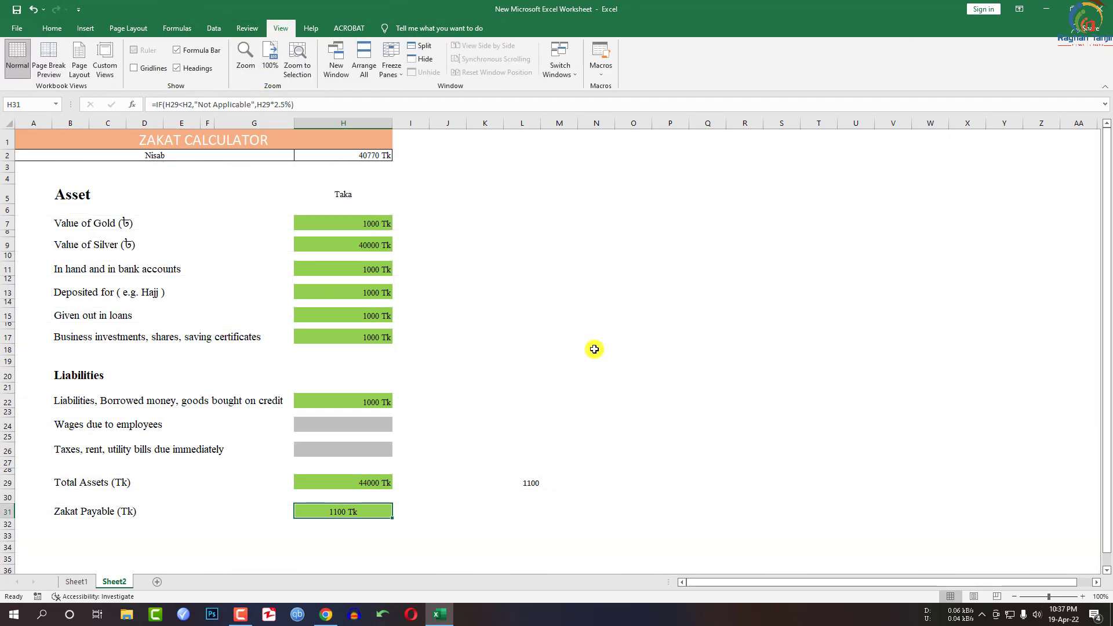
scroll(592, 348, down, 1)
scroll(621, 373, up, 1)
click(77, 581)
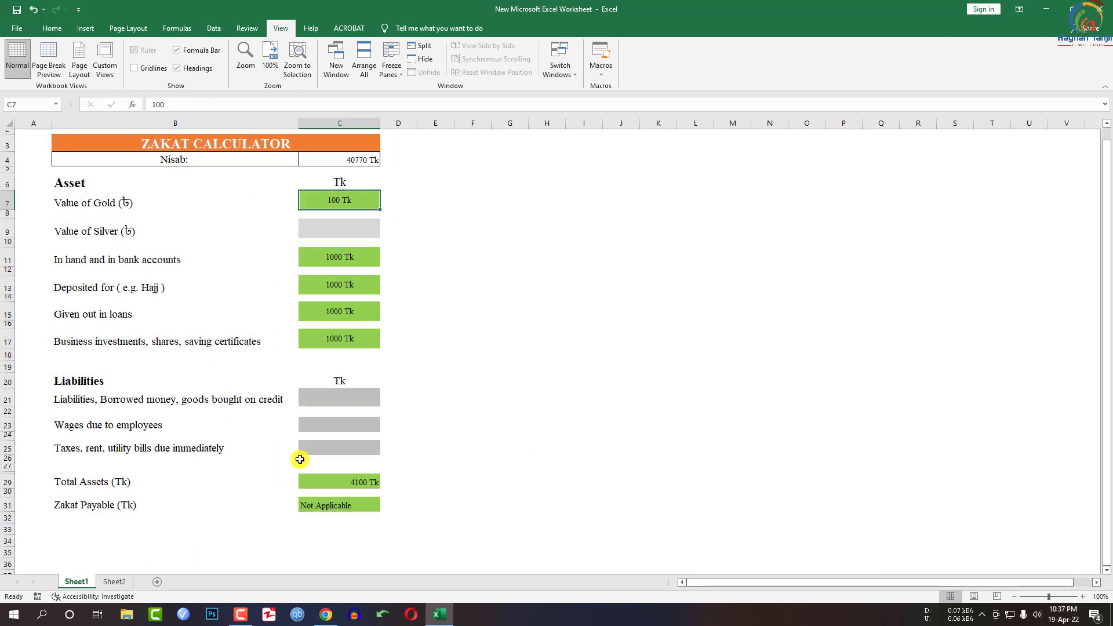
click(115, 581)
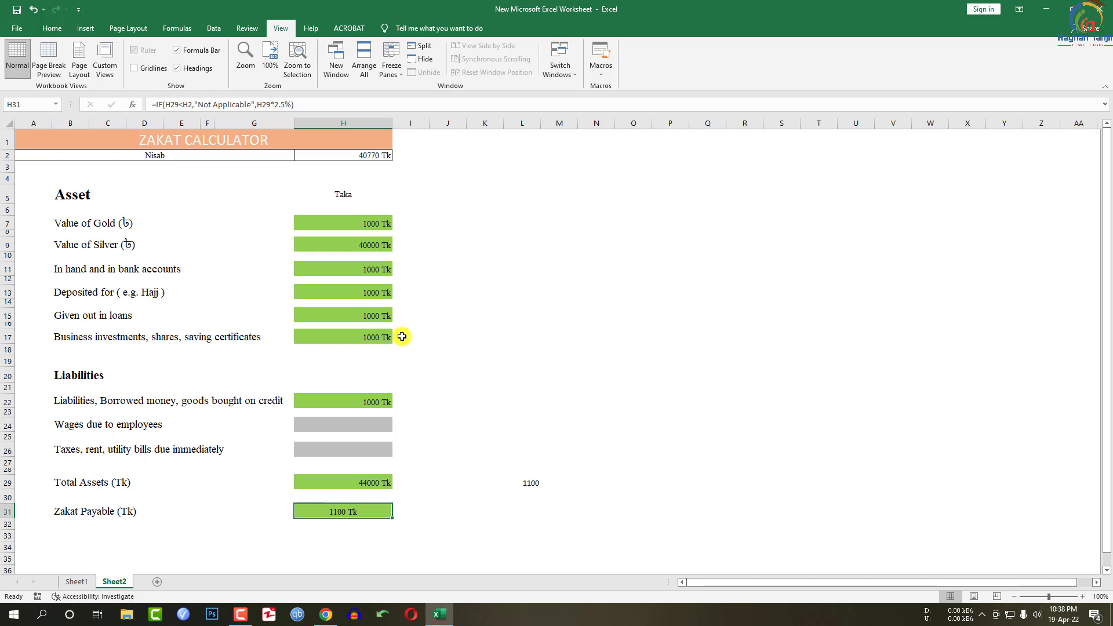